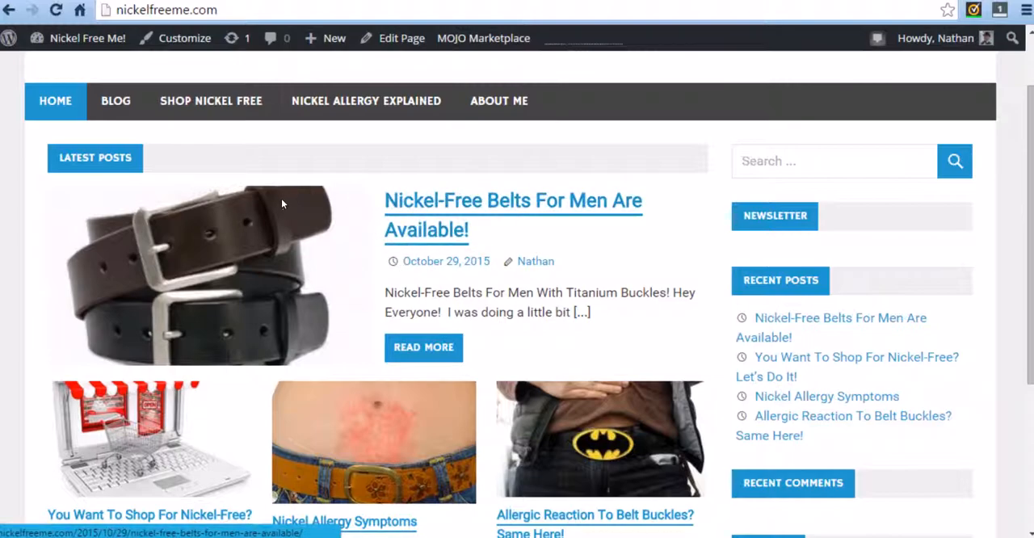
Open the "Nickel-Free Belts For Men Are Available!" post on the site and review its content and product links.
left_click(430, 216)
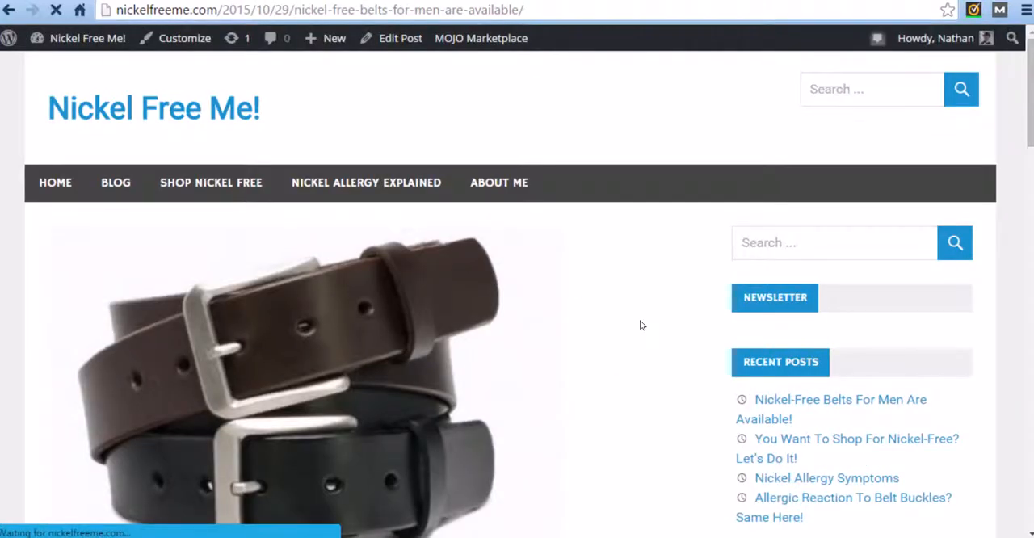
scroll(621, 326, "down", 6)
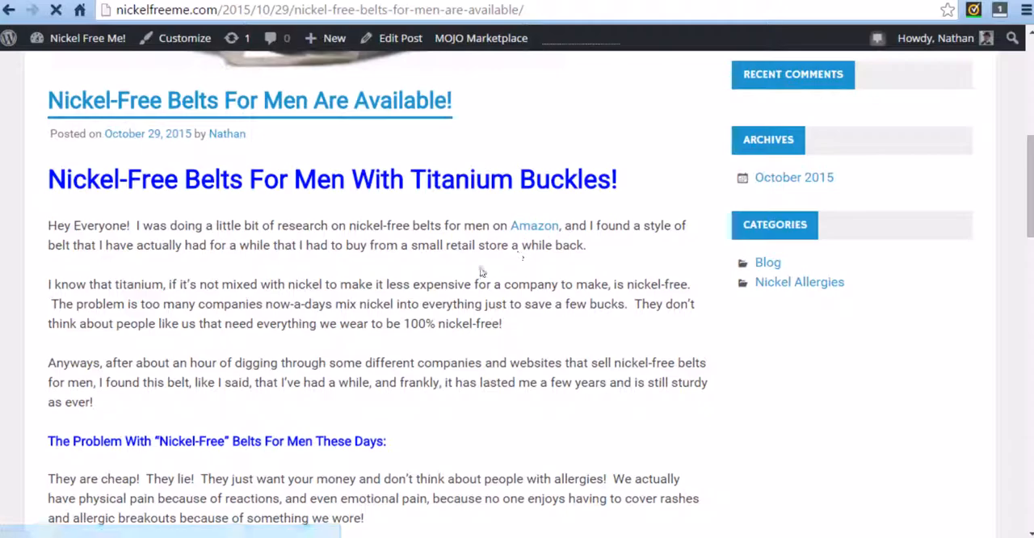
scroll(426, 319, "down", 10)
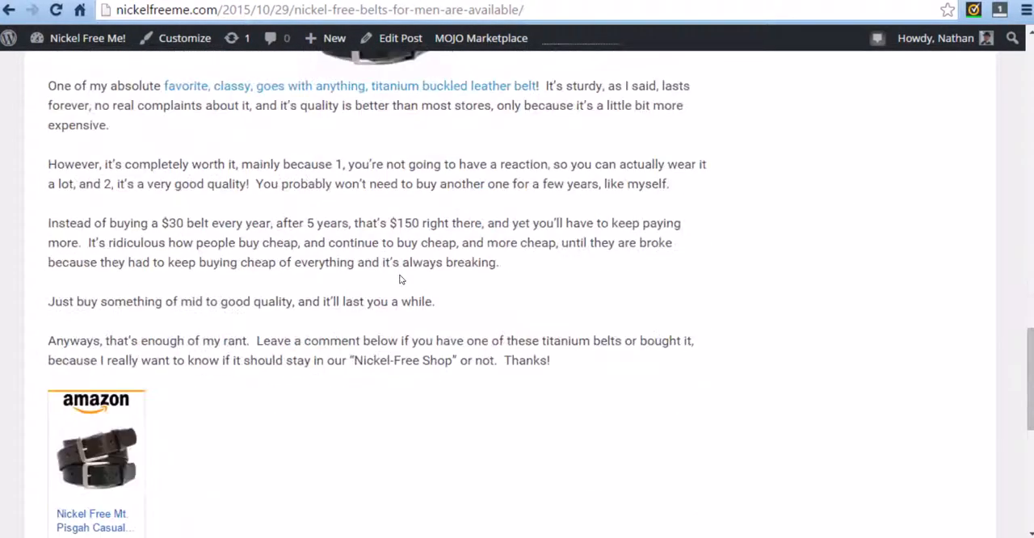
scroll(380, 323, "up", 2)
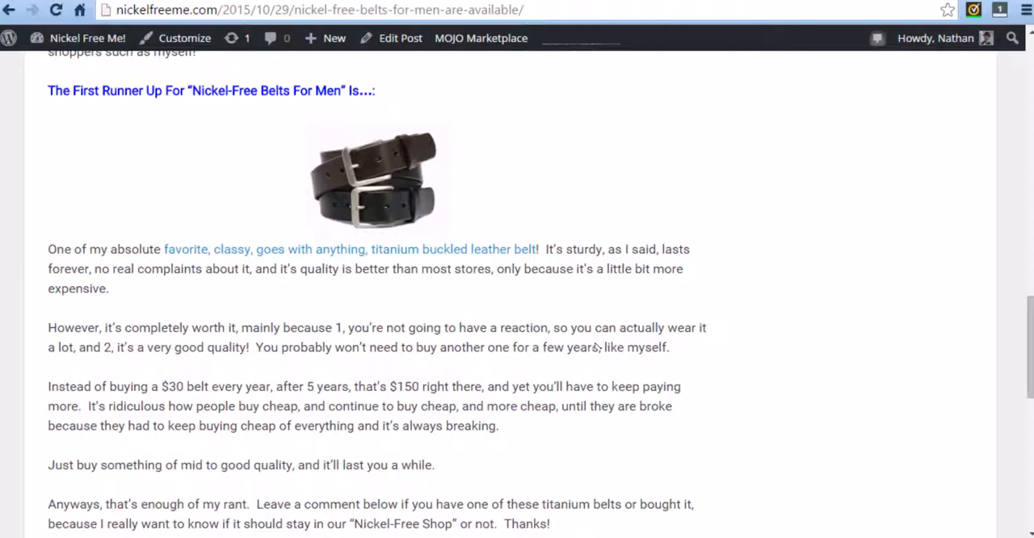
scroll(554, 392, "up", 15)
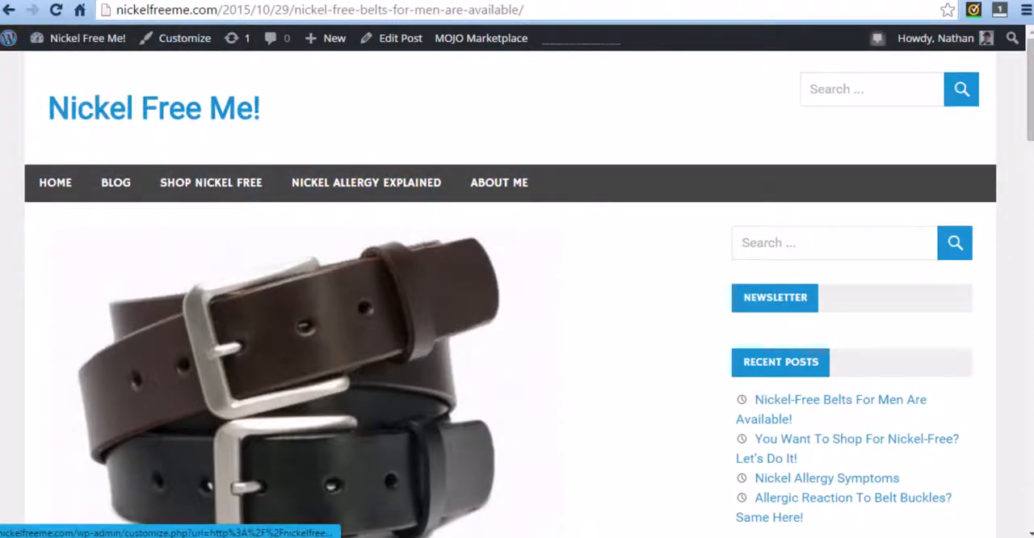
Switch to the site's WordPress admin and start adding a new post.
left_click(242, 1)
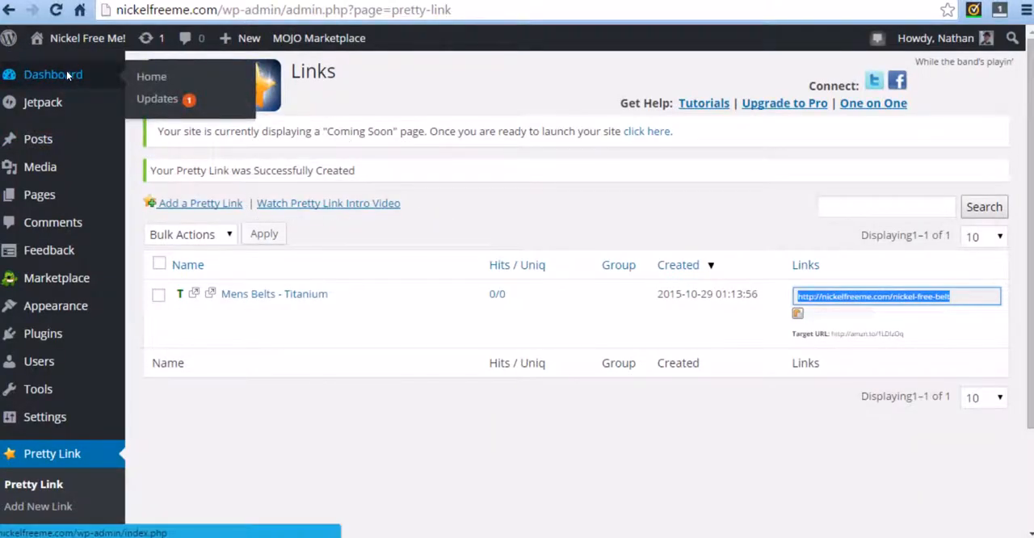
mouse_move(55, 141)
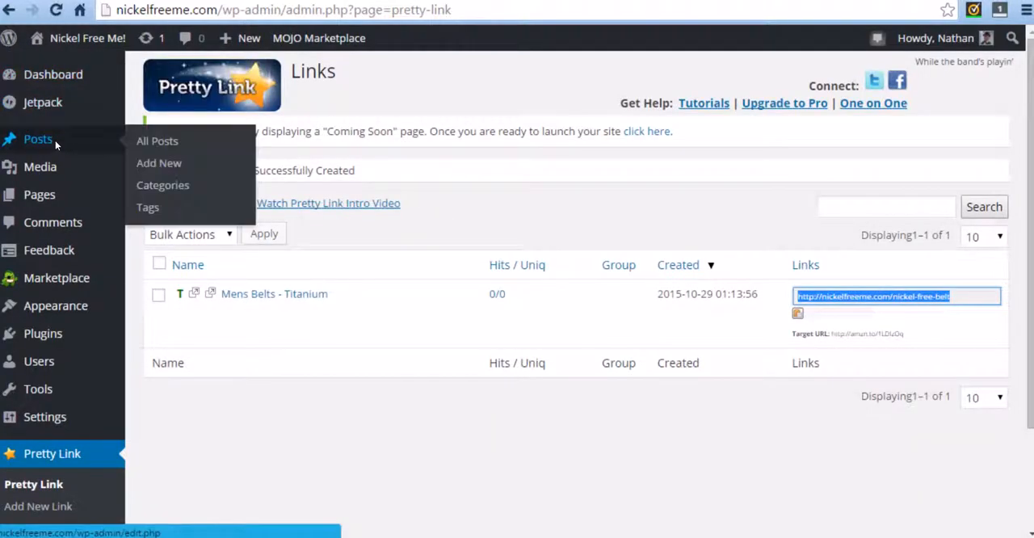
left_click(158, 163)
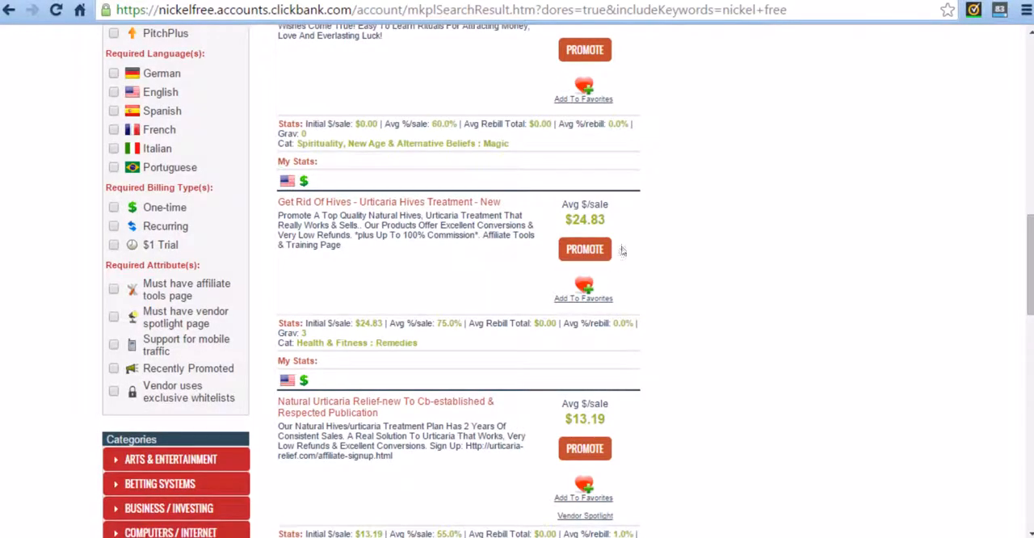
Examine the ClickBank marketplace results for "allergic reaction" to find a product suited to the nickel allergy site.
scroll(746, 340, "up", 10)
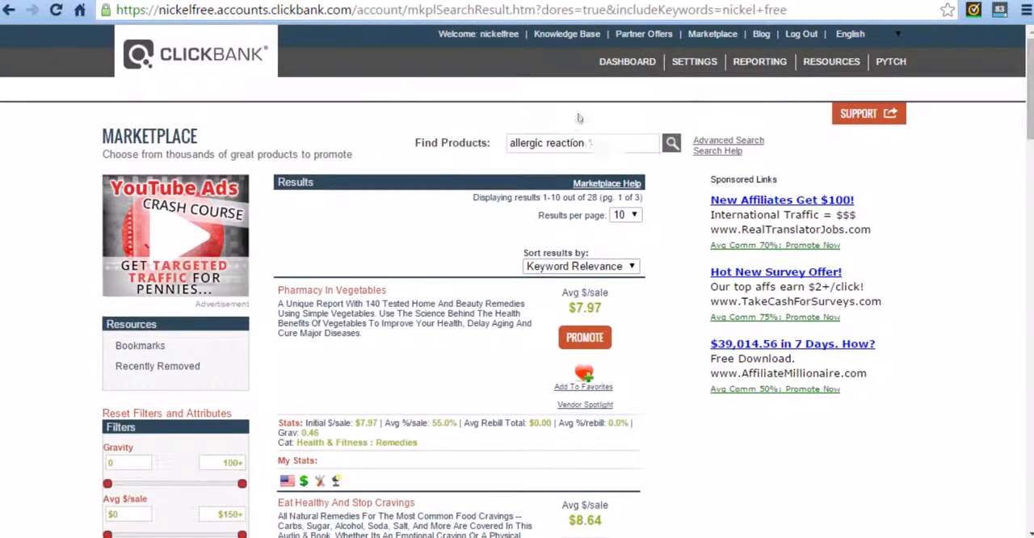
left_click_drag(480, 32, 517, 38)
left_click(454, 96)
scroll(687, 235, "down", 4)
scroll(681, 224, "down", 4)
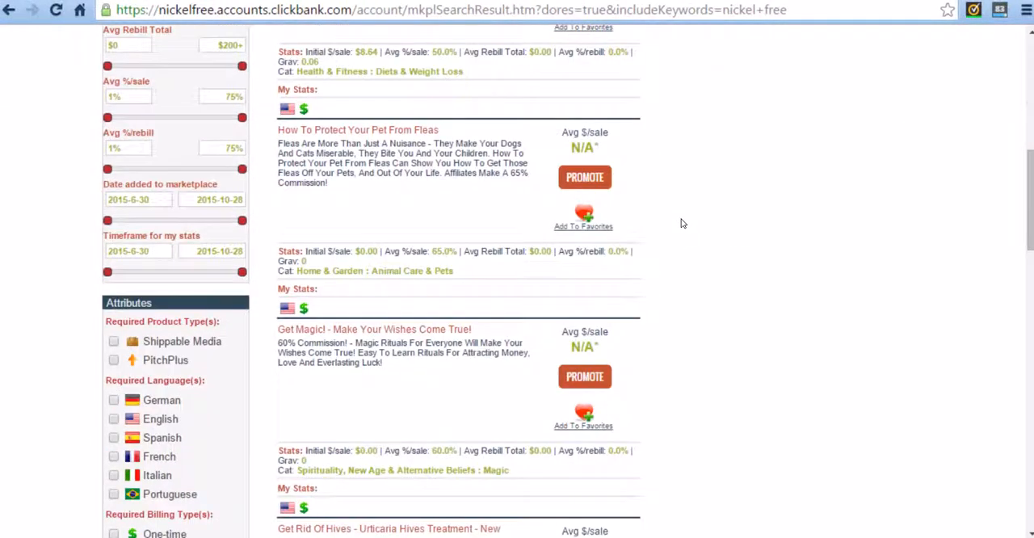
scroll(675, 258, "up", 4)
scroll(669, 295, "up", 5)
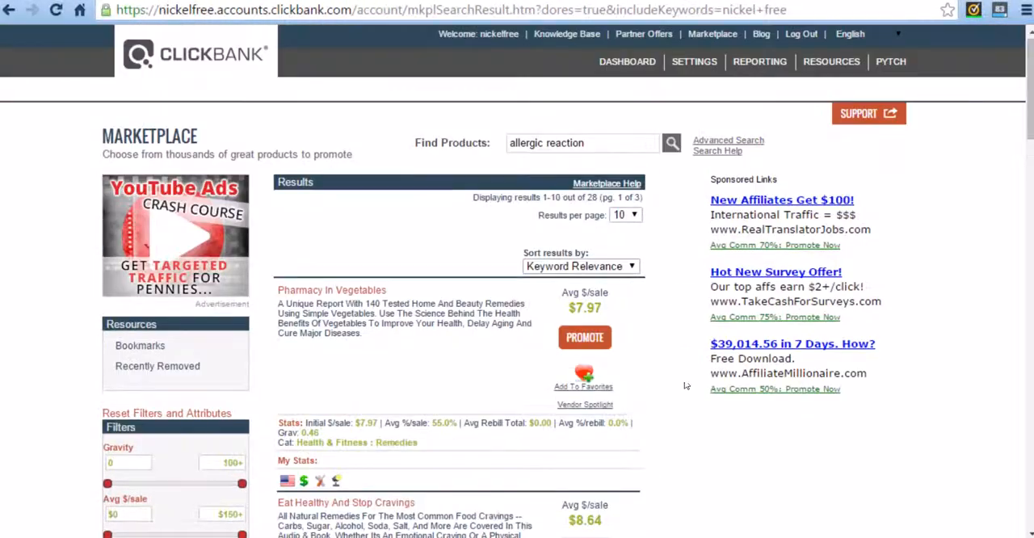
scroll(682, 383, "down", 1)
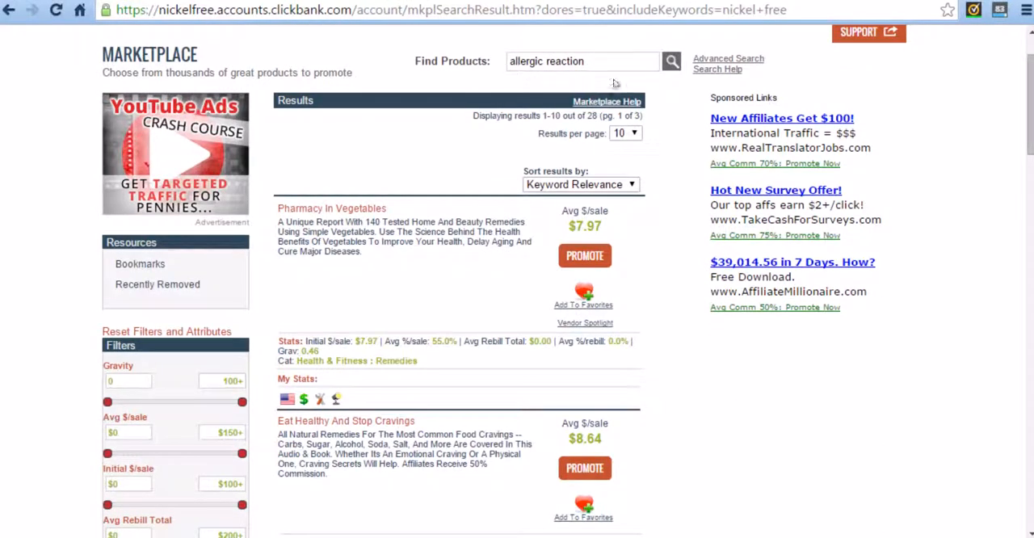
scroll(674, 282, "down", 5)
scroll(674, 283, "down", 5)
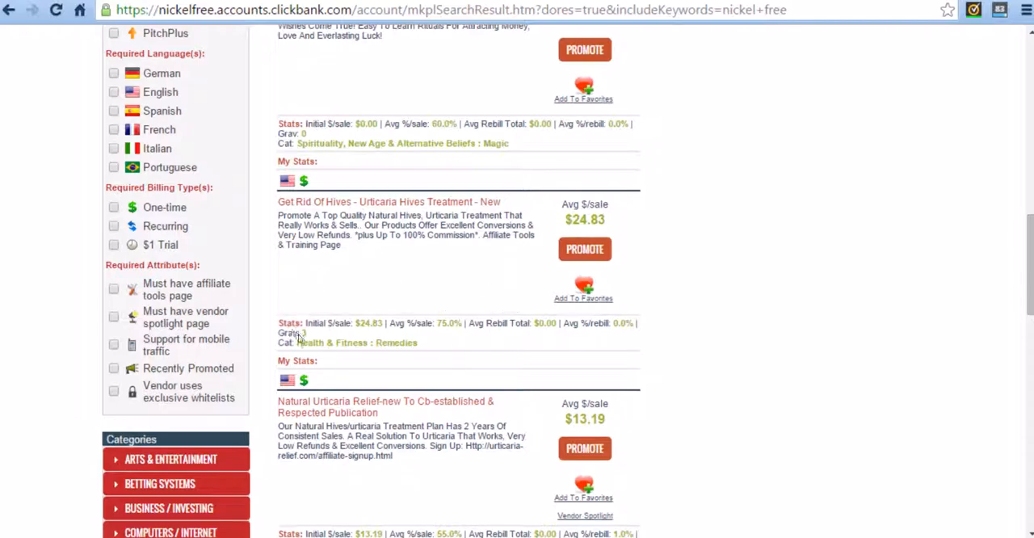
Check the gravity score and the commission claim in the "Get Rid Of Hives - Urticaria Hives Treatment" listing.
left_click_drag(304, 334, 316, 334)
left_click(309, 334)
left_click_drag(404, 236, 428, 237)
left_click(407, 237)
left_click(428, 237)
Place Calculator beside the product listings and compute 8 percent of the $24.83 average sale as 24.83 × 0.08.
left_click_drag(623, 98, 728, 86)
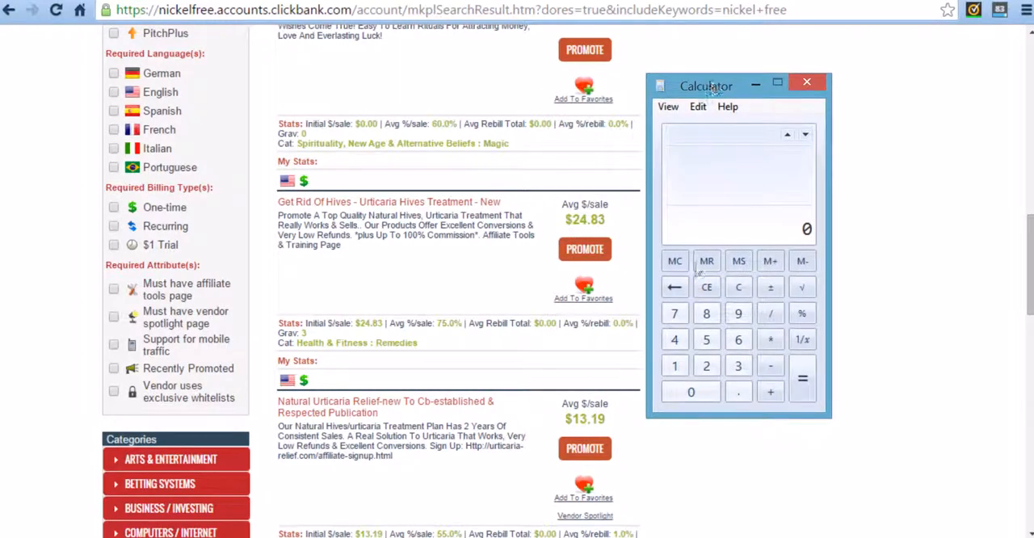
left_click(706, 366)
left_click(674, 340)
left_click(736, 393)
left_click(706, 314)
left_click(737, 366)
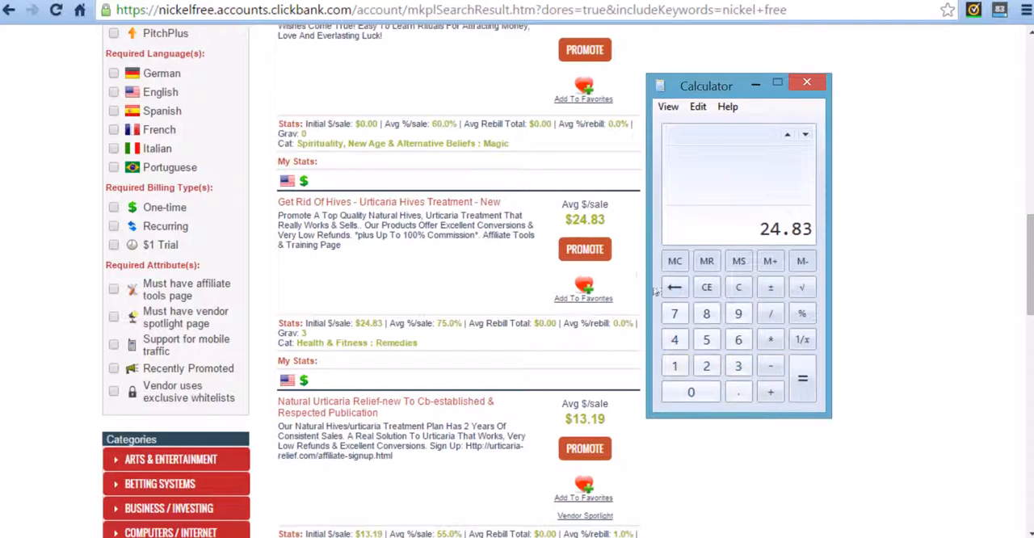
left_click(772, 343)
left_click(692, 392)
left_click(738, 392)
left_click(699, 392)
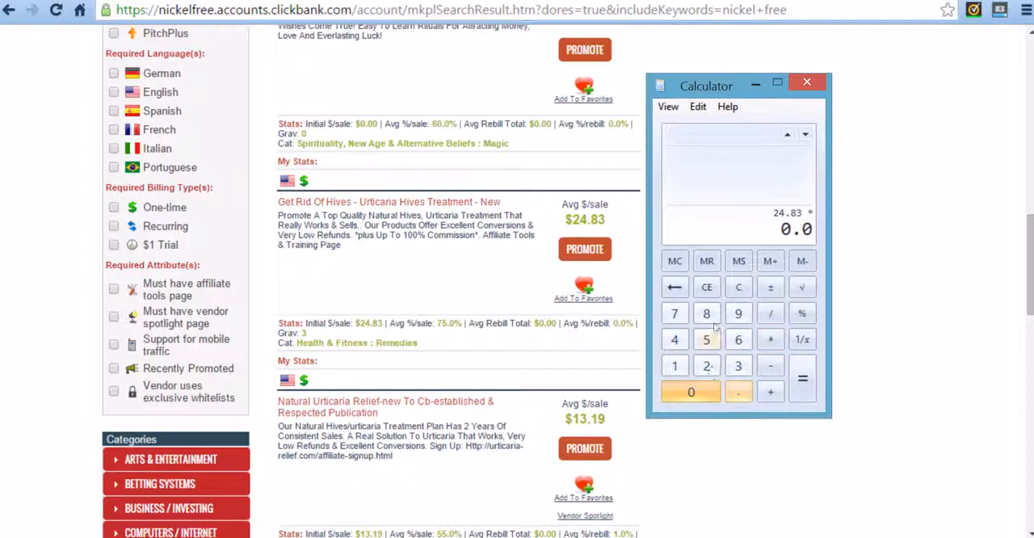
left_click(708, 316)
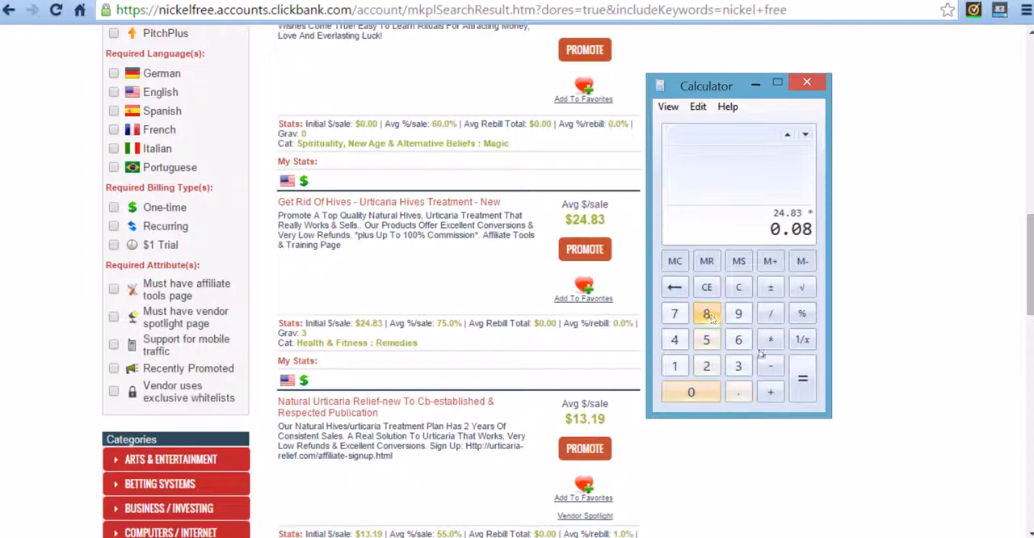
left_click(802, 377)
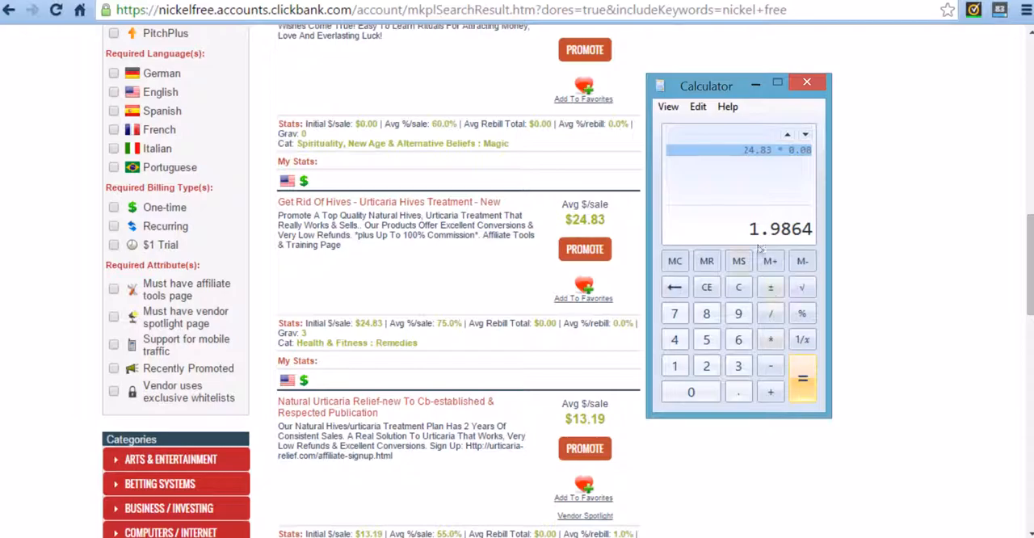
Subtract the 1.98 fee from the 24.83 average sale.
left_click(706, 366)
left_click(677, 339)
left_click(739, 392)
left_click(706, 313)
left_click(738, 366)
left_click(771, 369)
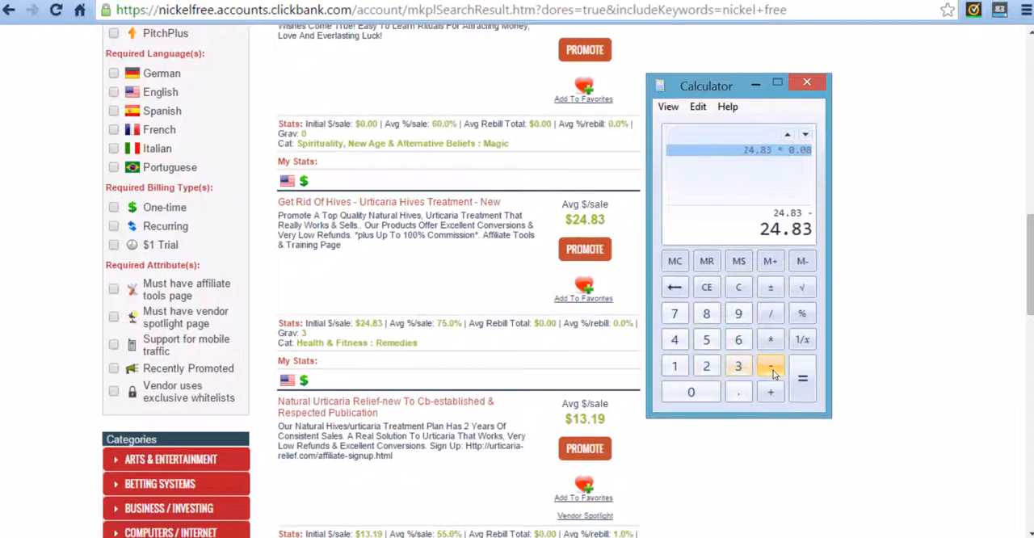
left_click(674, 365)
left_click(739, 393)
left_click(737, 313)
left_click(706, 313)
left_click(802, 378)
Multiply the remaining amount by the 0.75 commission rate, and multiply that commission by 20 sales.
left_click(769, 341)
left_click(739, 393)
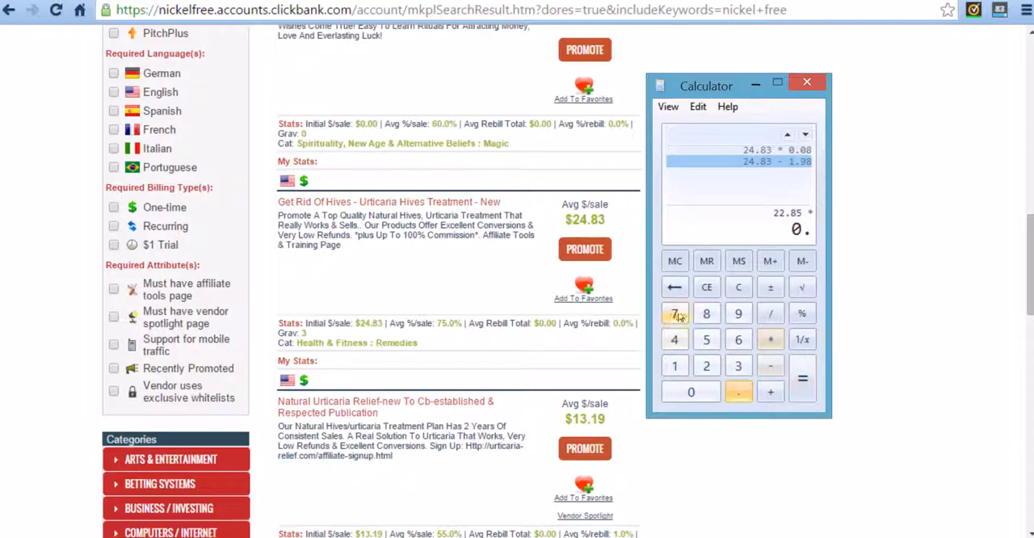
left_click(796, 380)
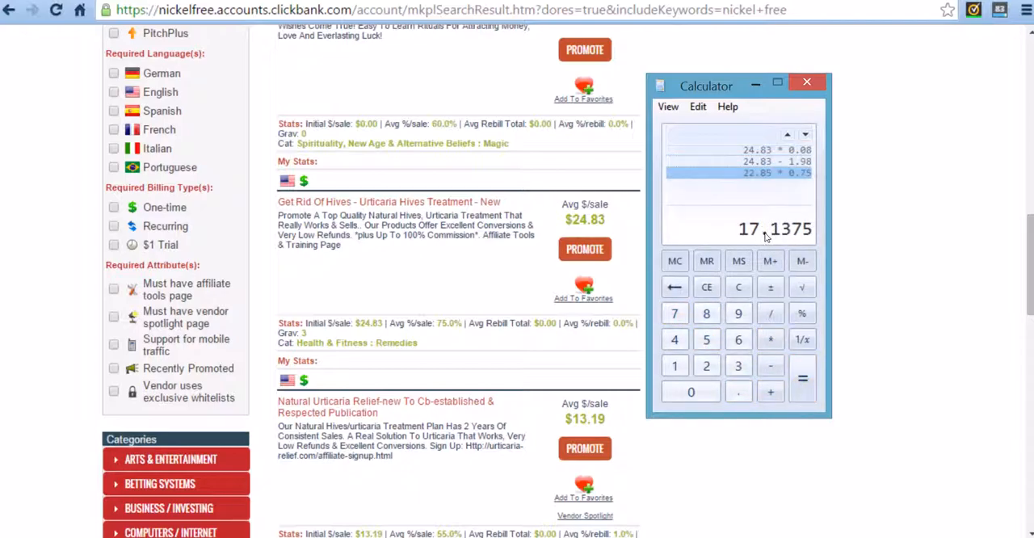
left_click(770, 339)
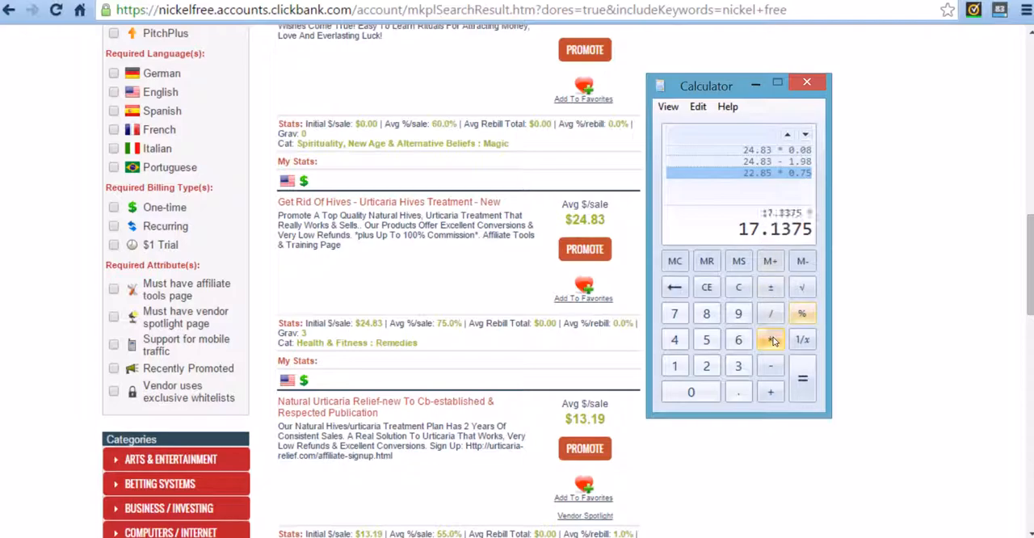
left_click(706, 366)
left_click(691, 392)
left_click(802, 379)
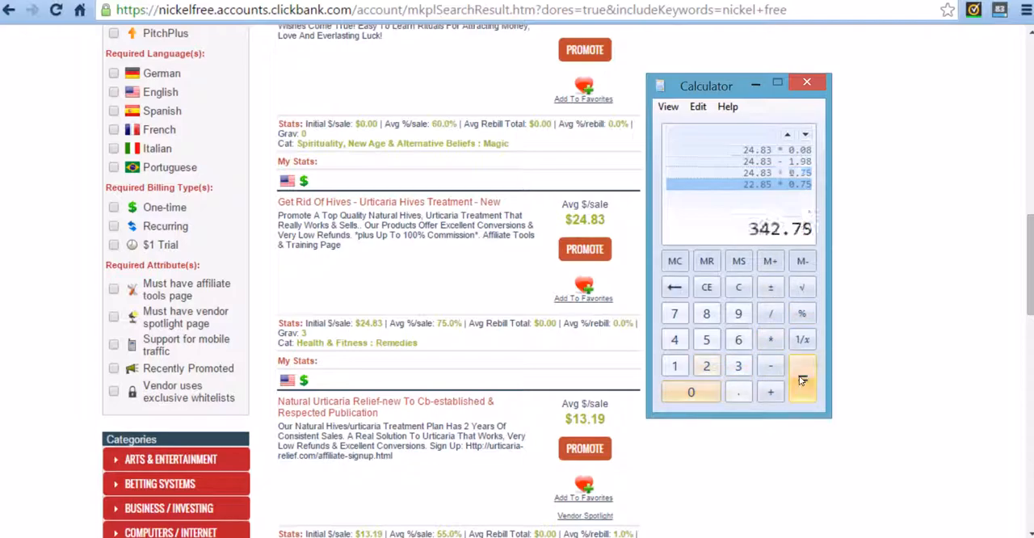
Clear the current calculator entry and close the calculator.
left_click(770, 261)
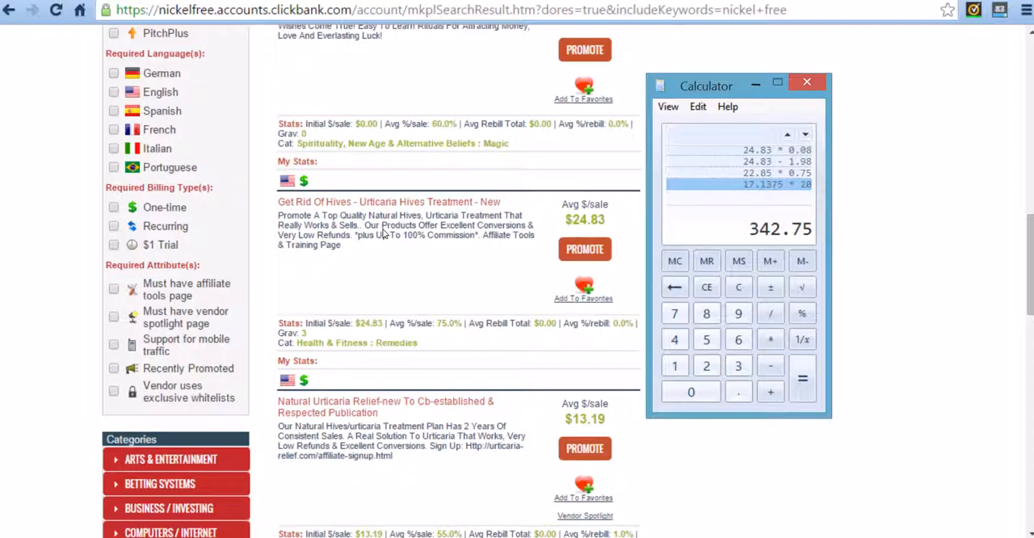
left_click(708, 290)
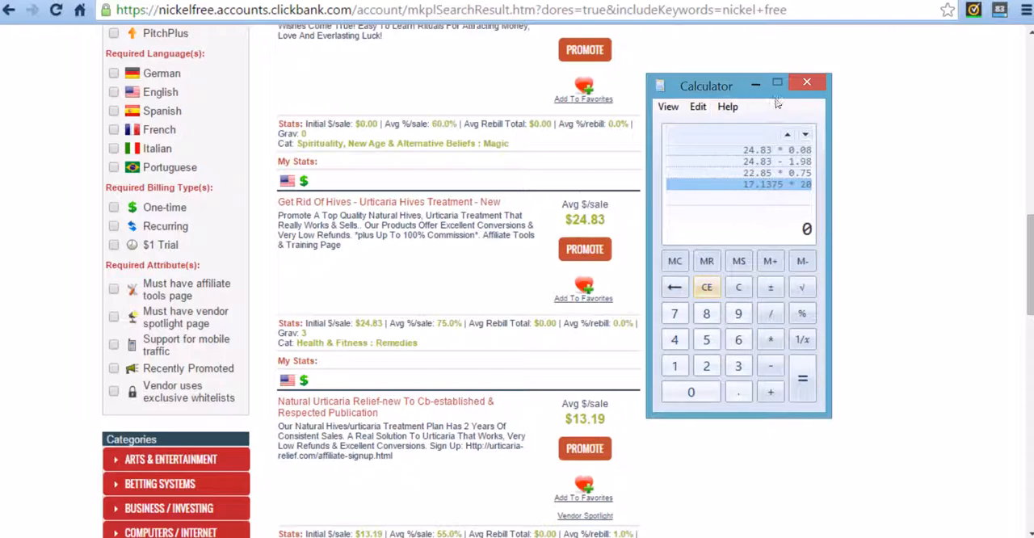
left_click(805, 83)
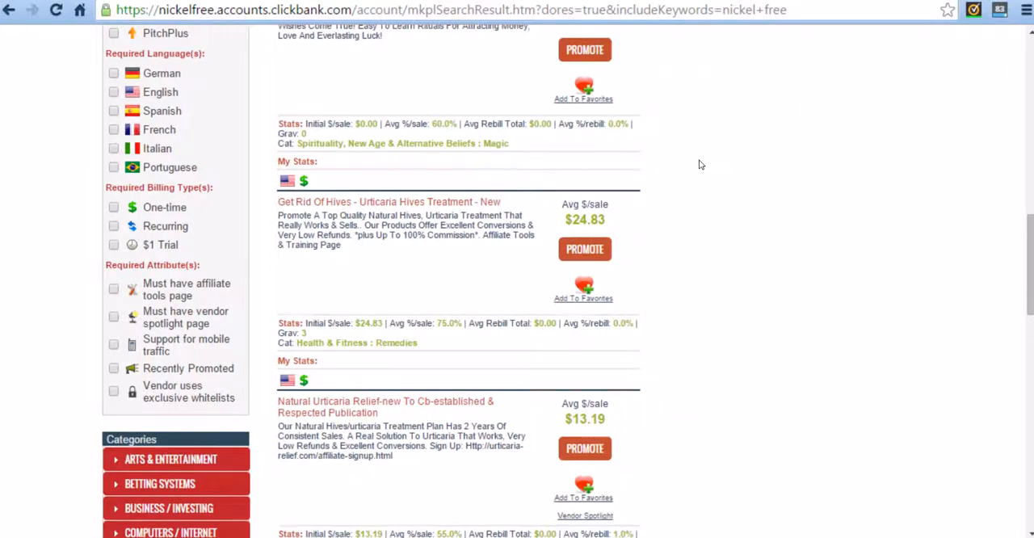
Open the sales page of the "Get Rid Of Hives" product and review its claims, testimonials and allergy-testing sections.
left_click(345, 205)
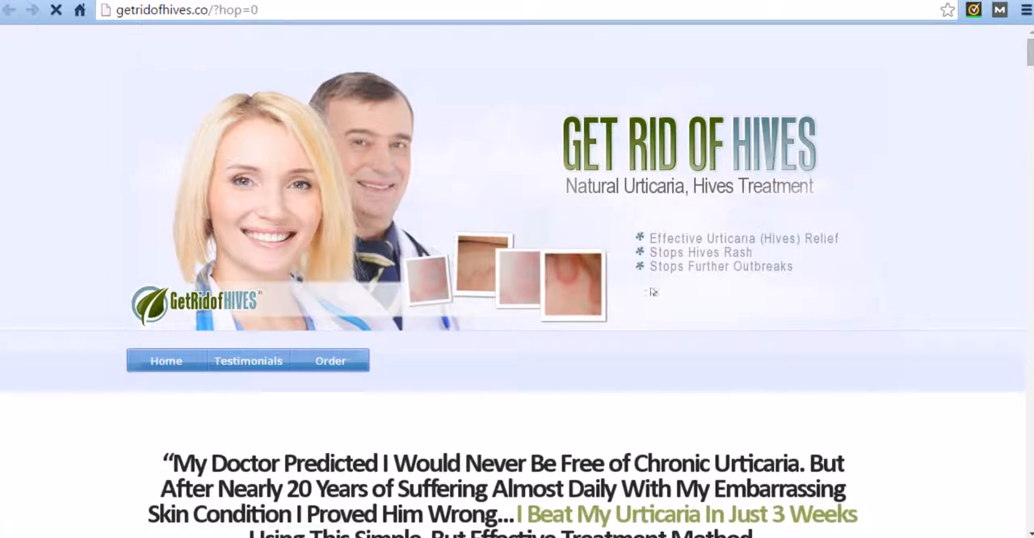
scroll(429, 261, "down", 4)
scroll(430, 261, "down", 12)
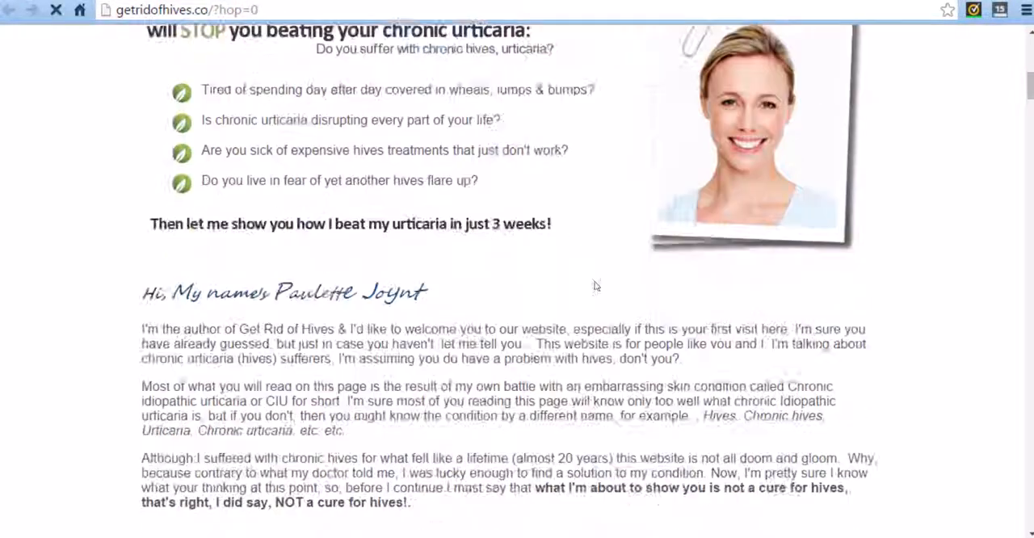
scroll(631, 332, "down", 7)
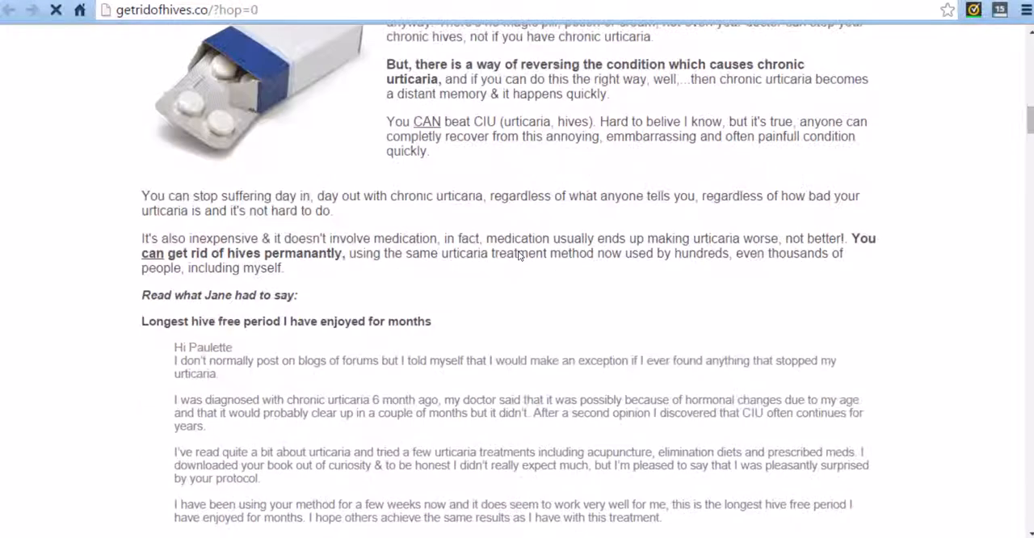
scroll(459, 290, "down", 8)
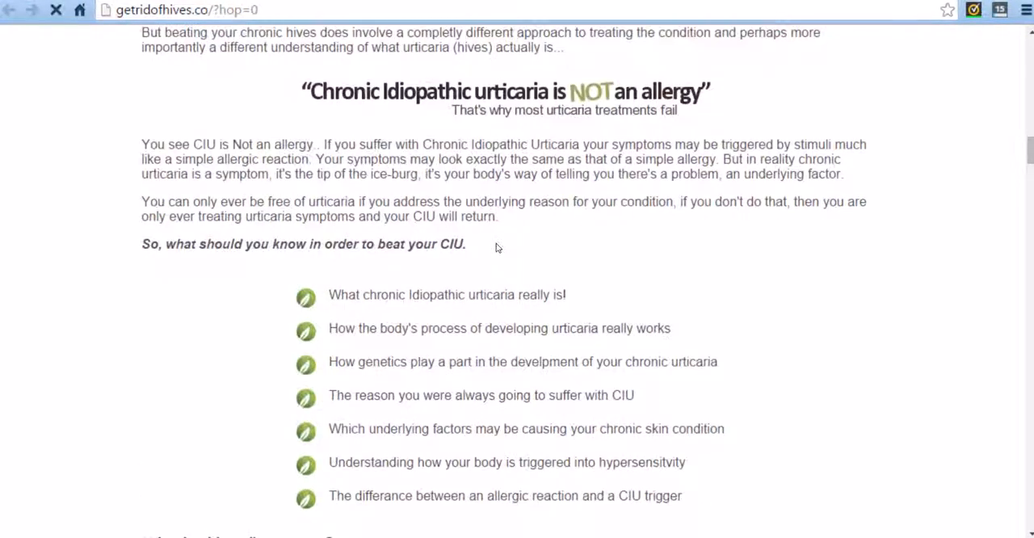
scroll(347, 243, "down", 2)
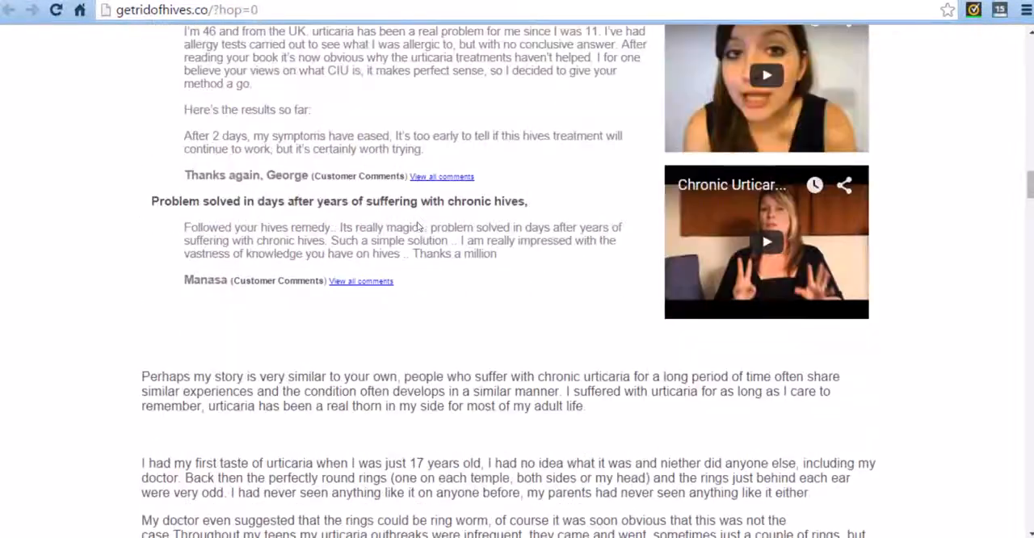
scroll(344, 346, "up", 1)
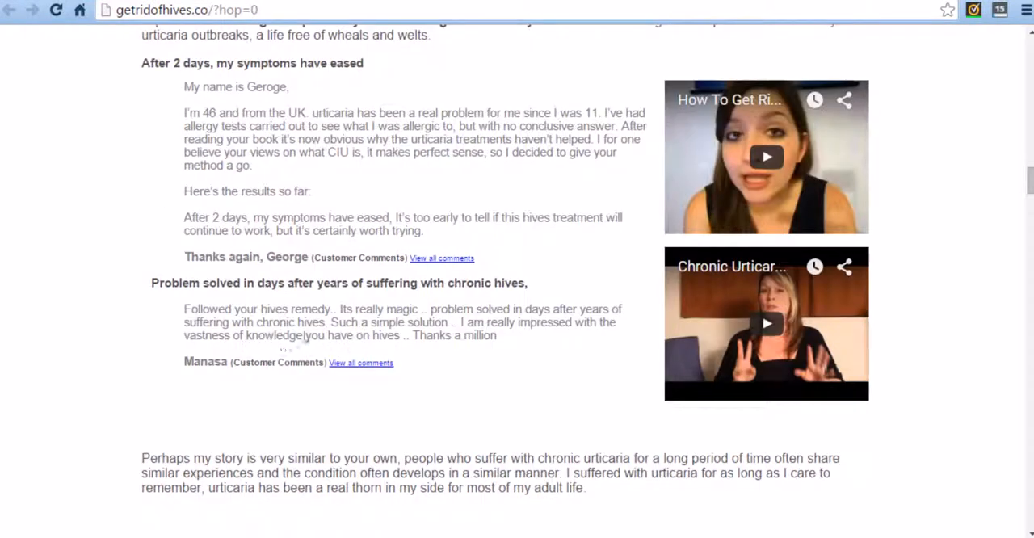
scroll(295, 344, "up", 1)
scroll(478, 277, "down", 6)
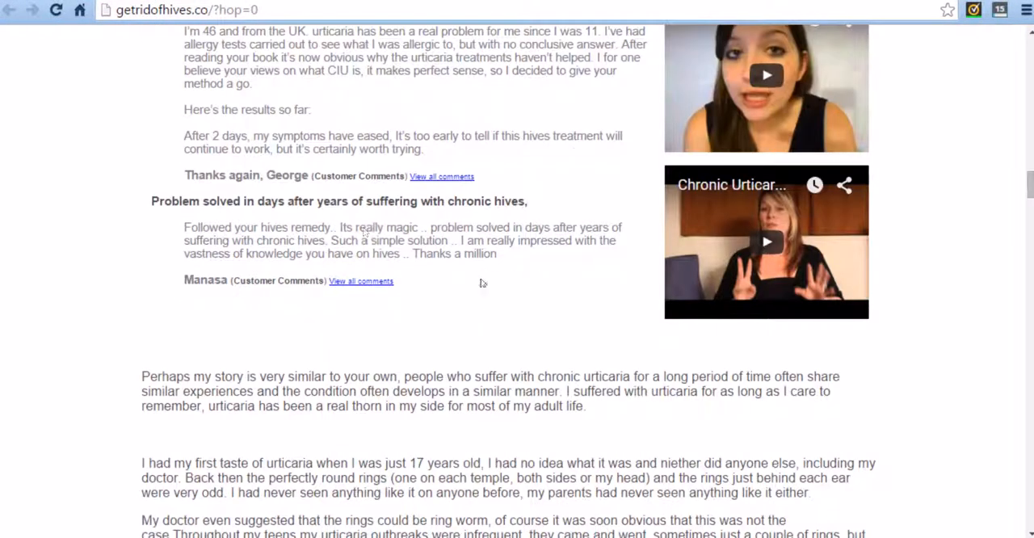
scroll(453, 368, "down", 5)
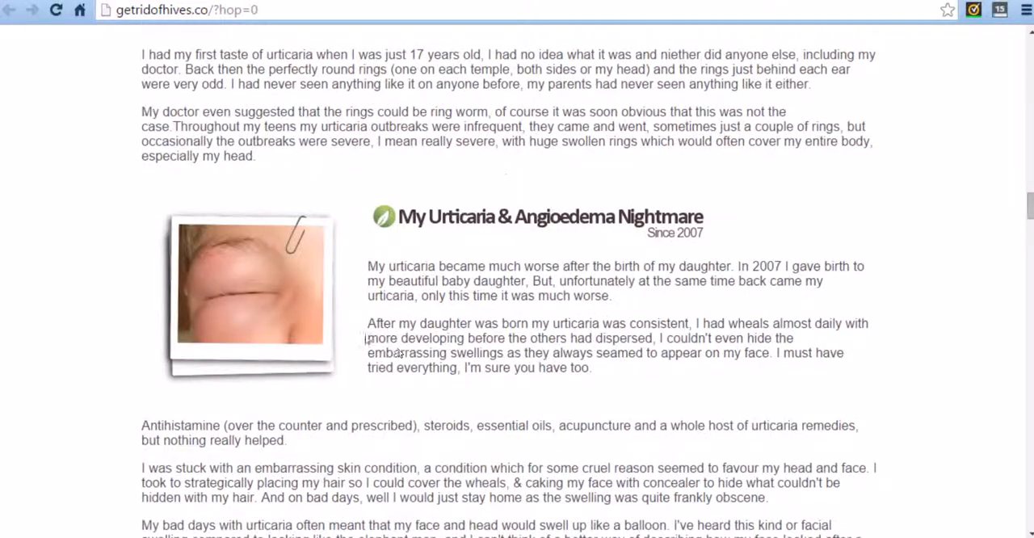
scroll(469, 342, "down", 3)
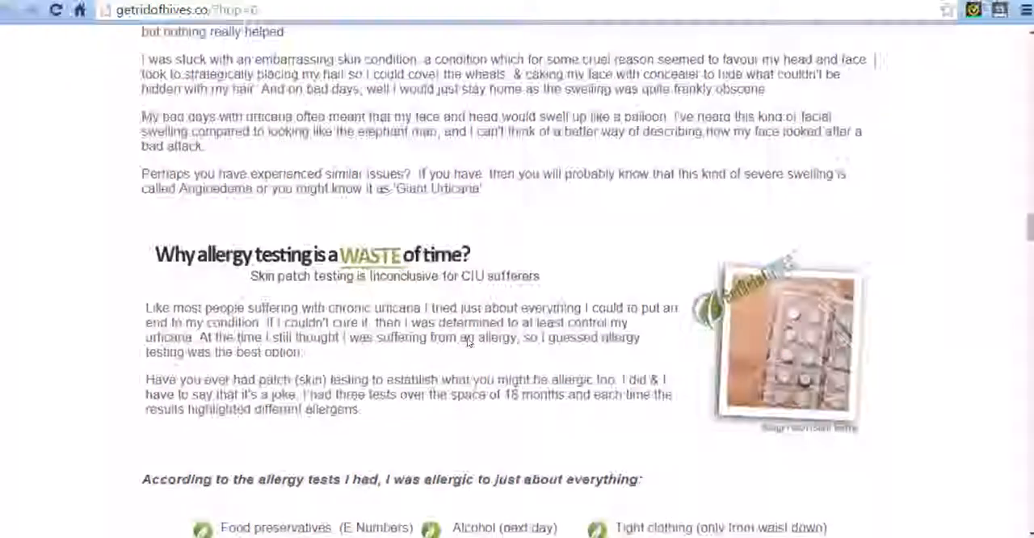
scroll(654, 205, "down", 15)
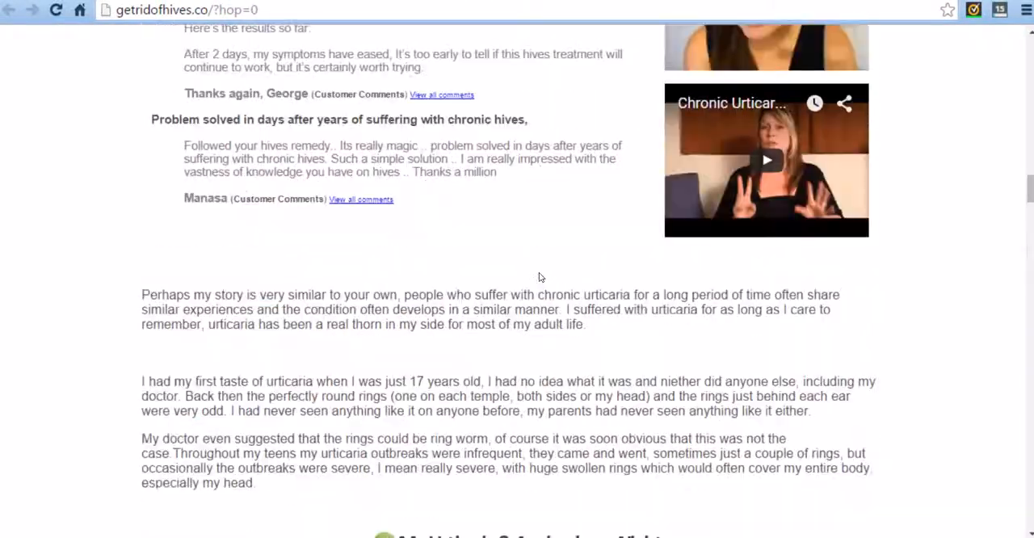
Review the rest of the "Get Rid Of Hives" sales page, including the customer comments, order offer, guarantee and footer links.
scroll(539, 278, "down", 20)
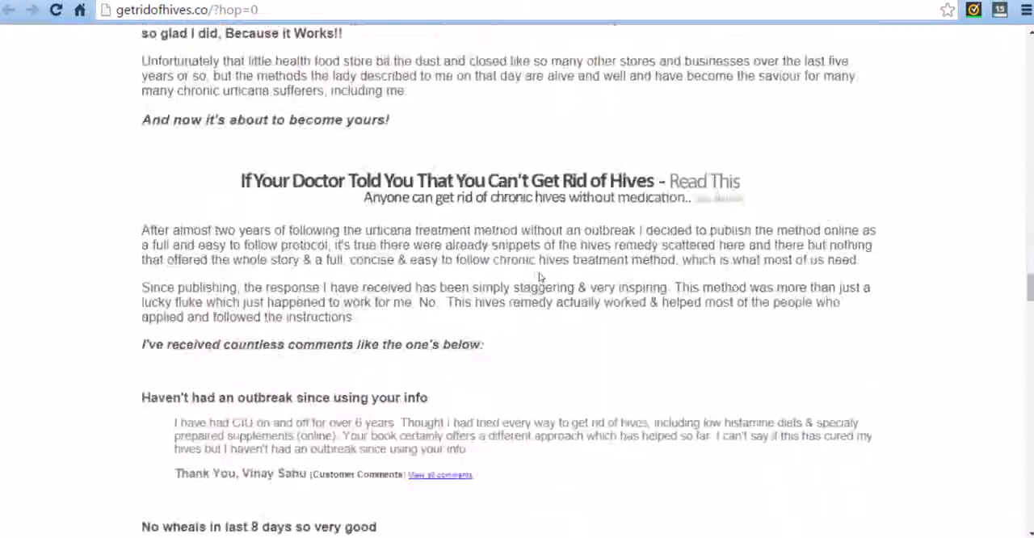
scroll(499, 414, "up", 4)
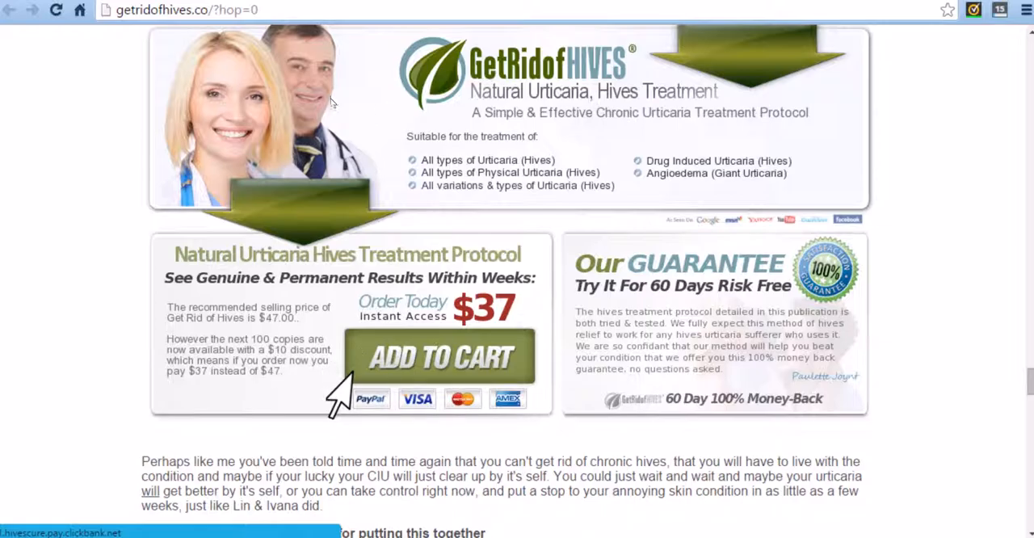
scroll(481, 294, "down", 15)
scroll(481, 293, "down", 20)
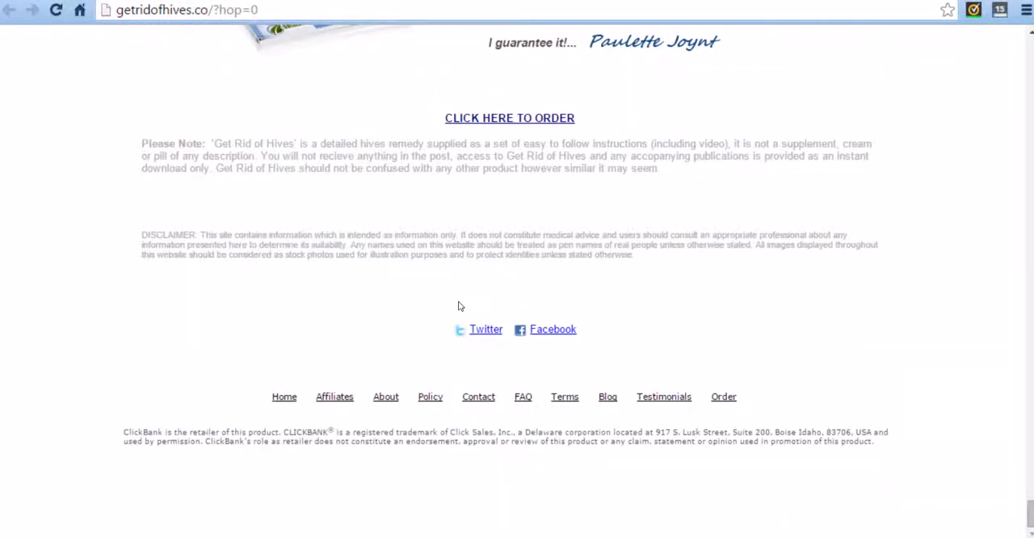
Open the product's Affiliates page and examine its sales snapshots, standard commission rates, 100% commission offer and sign-up form.
left_click(329, 401)
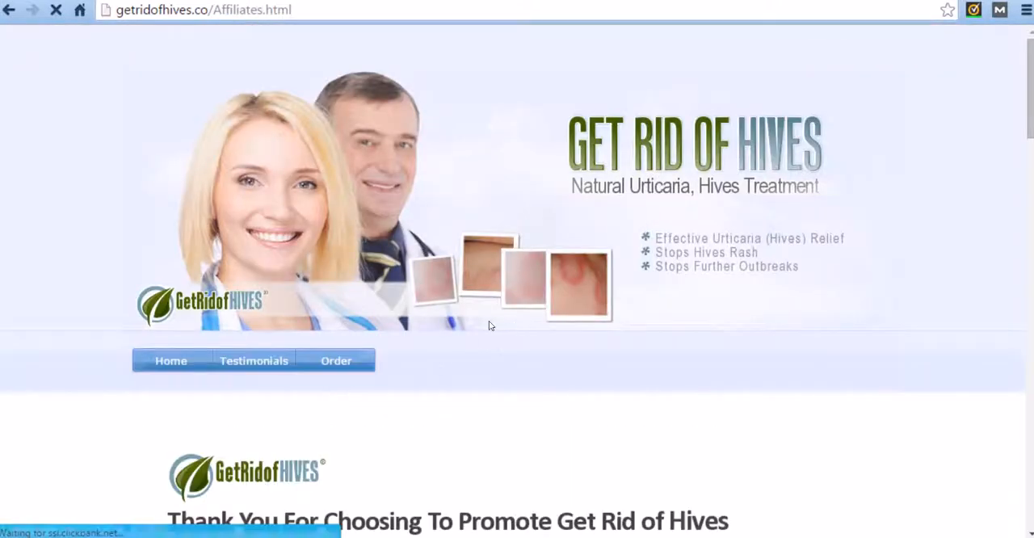
scroll(392, 191, "down", 2)
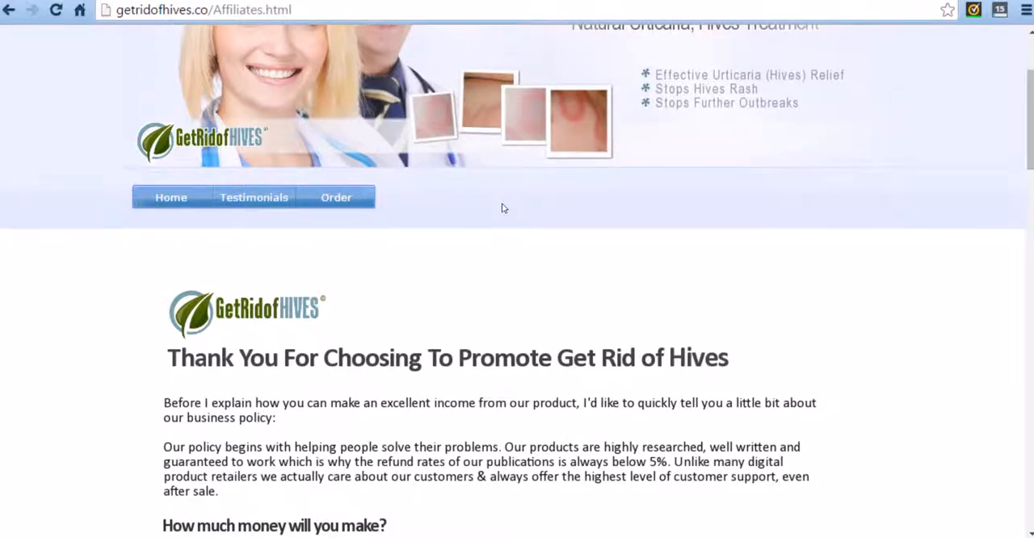
scroll(502, 207, "down", 6)
scroll(502, 212, "down", 1)
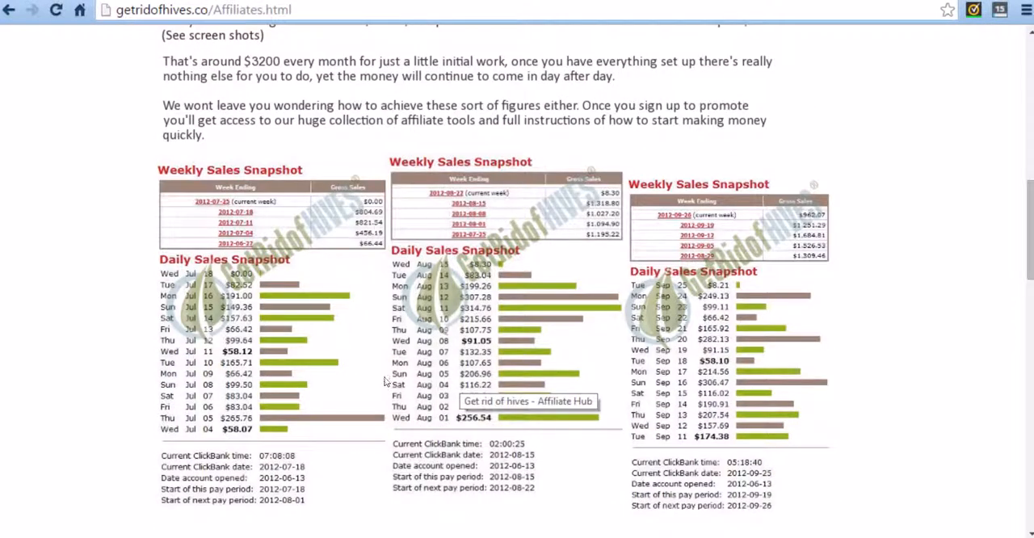
scroll(389, 382, "down", 5)
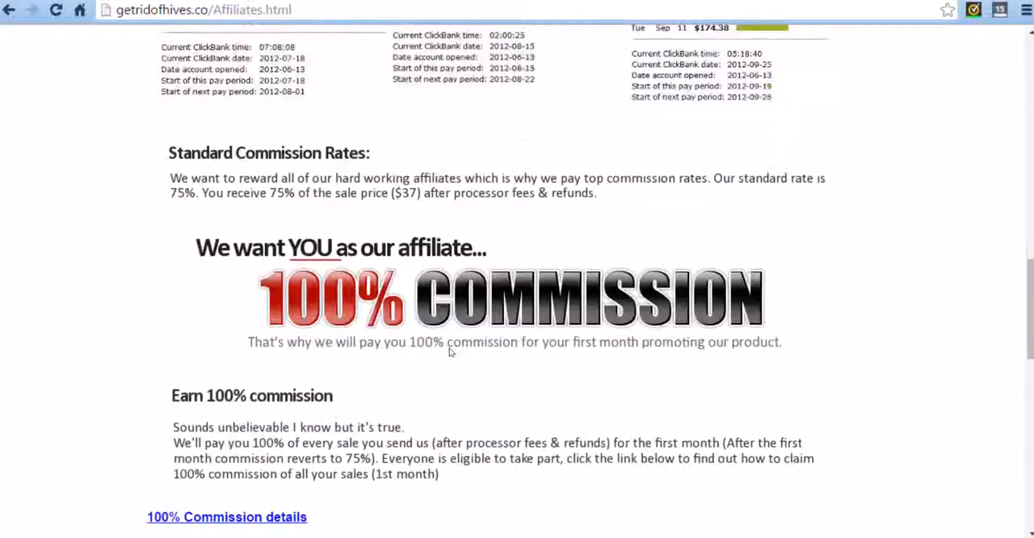
left_click_drag(270, 194, 299, 197)
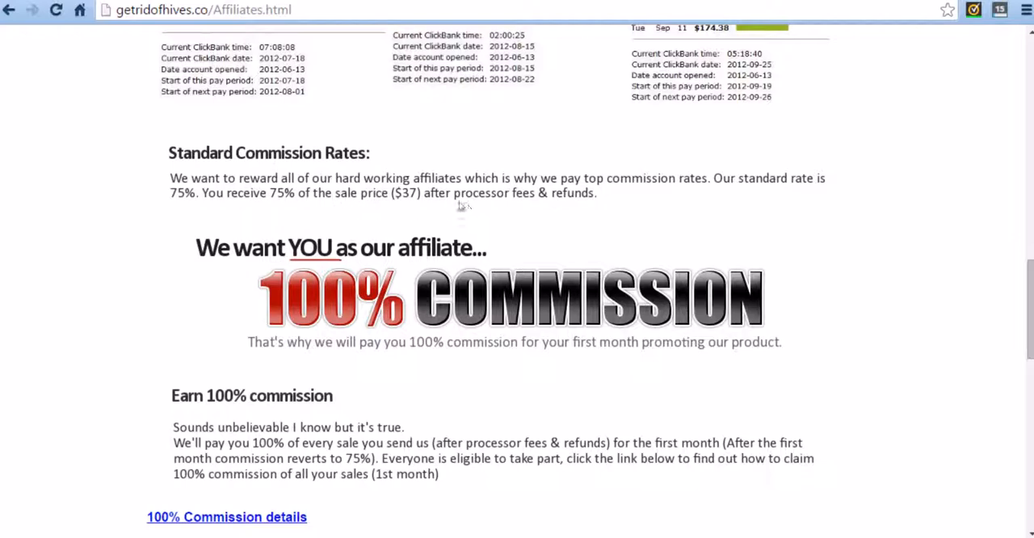
scroll(272, 279, "down", 3)
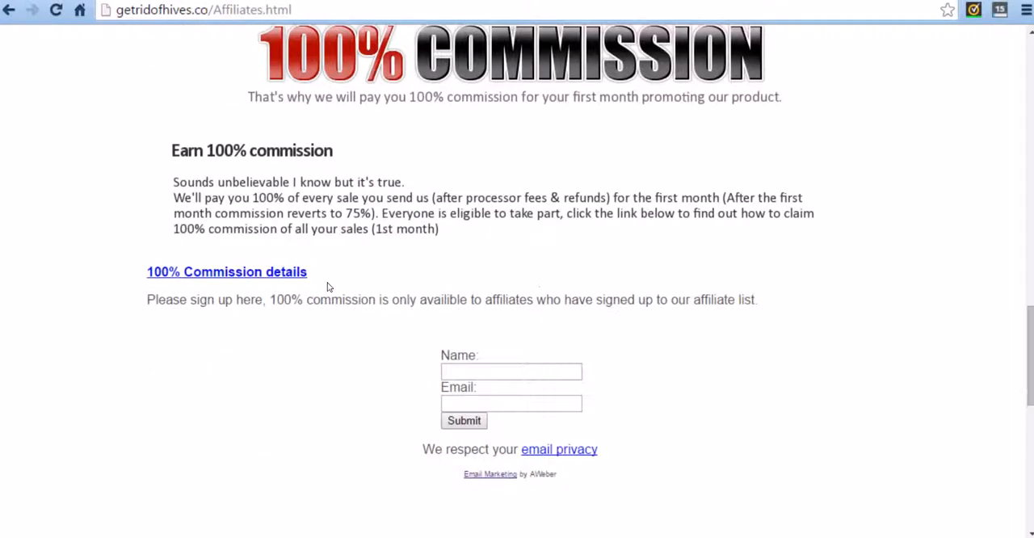
scroll(328, 287, "down", 2)
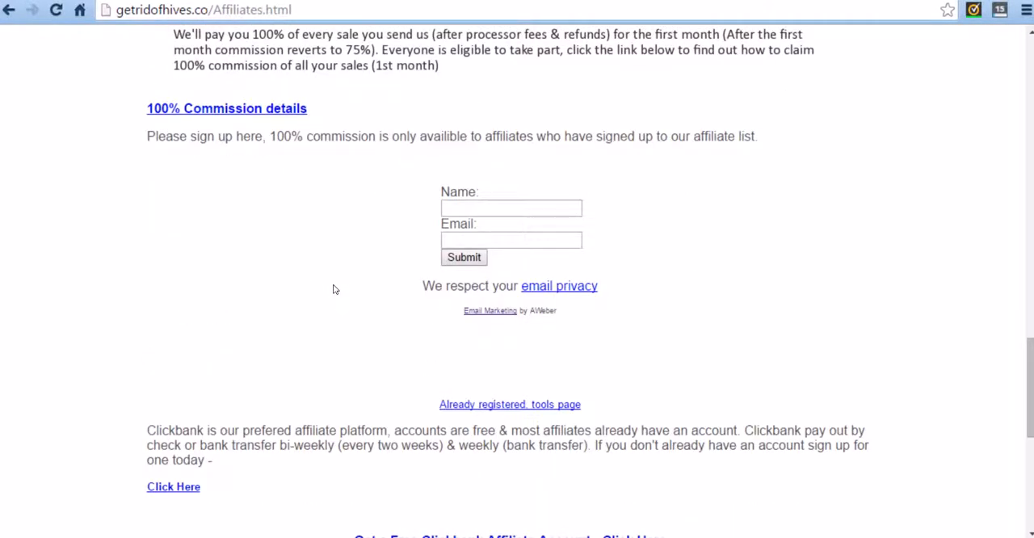
scroll(332, 290, "up", 15)
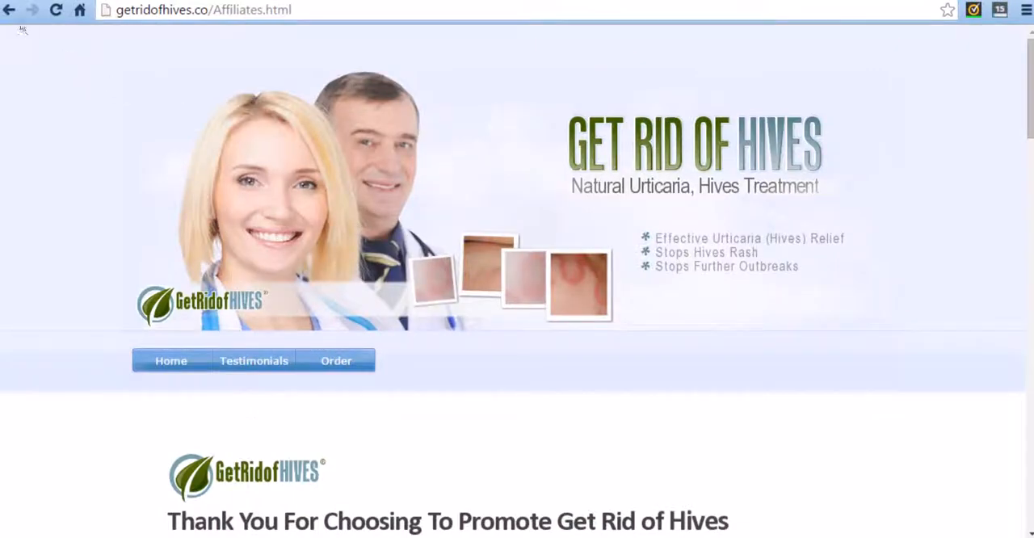
Return to the sales page and reload it with the hop parameter in its address set to nickelfree.
left_click(9, 9)
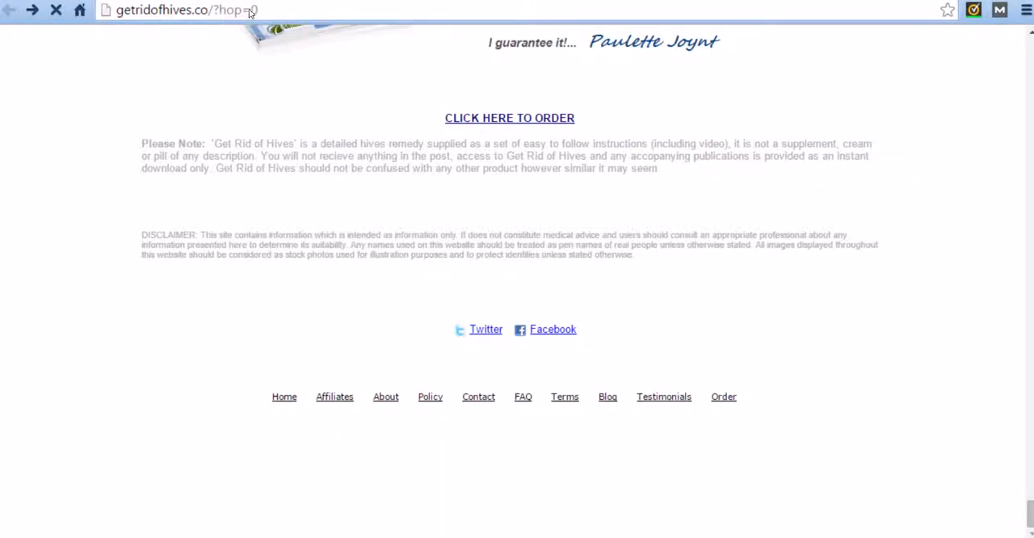
left_click_drag(251, 10, 268, 14)
type("nickelfree")
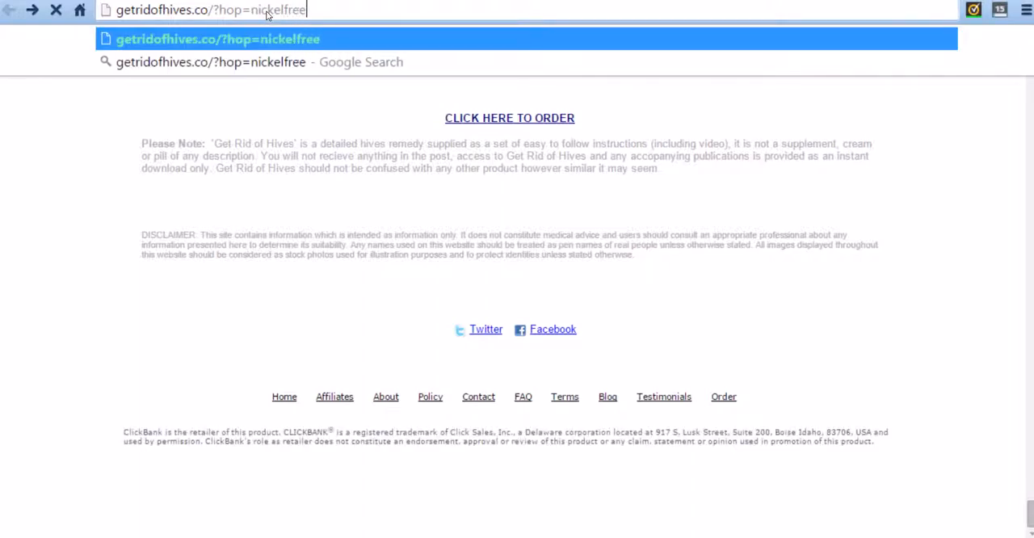
key("Return")
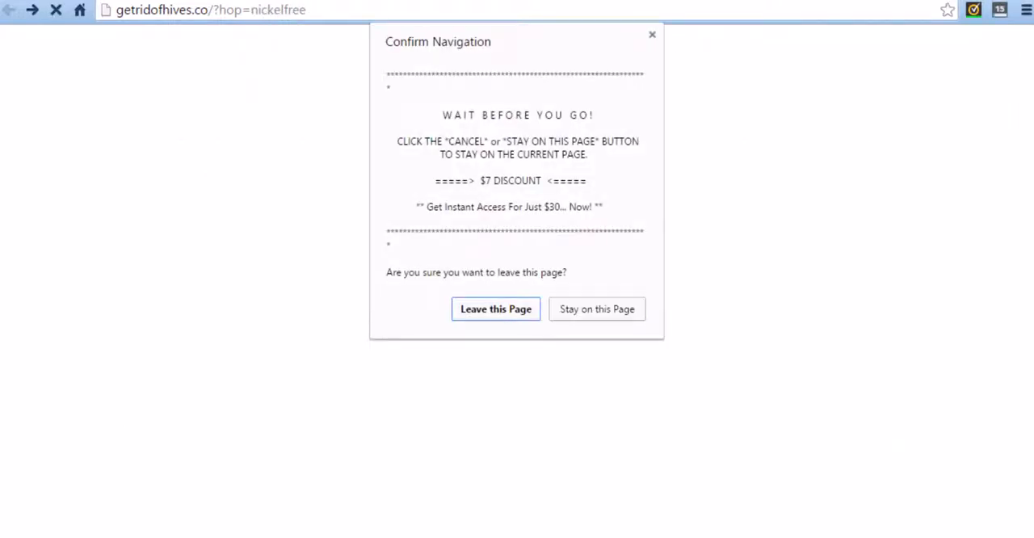
left_click(517, 308)
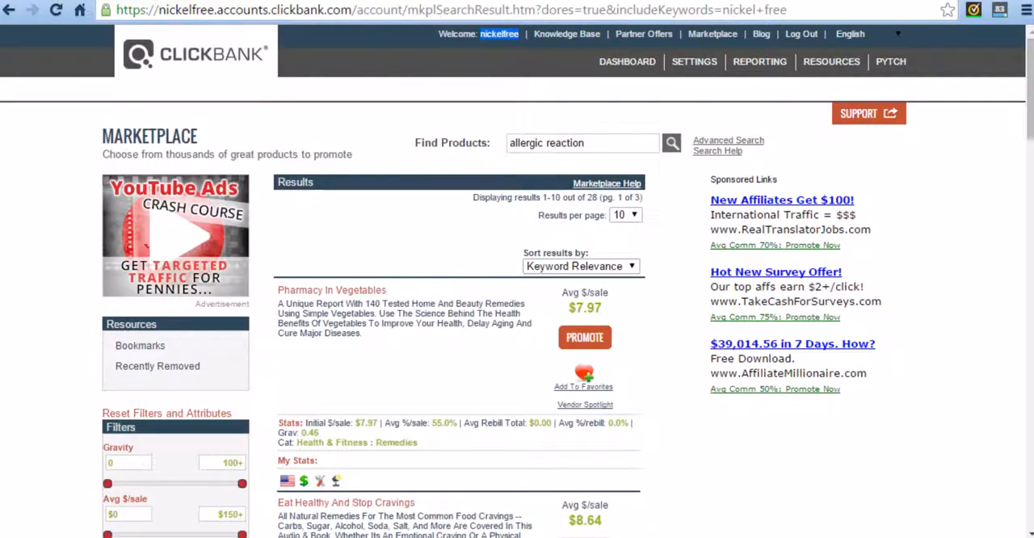
Find the "Get Rid Of Hives - Urticaria Hives Treatment" listing in the ClickBank results and open its promotion window.
scroll(404, 366, "down", 15)
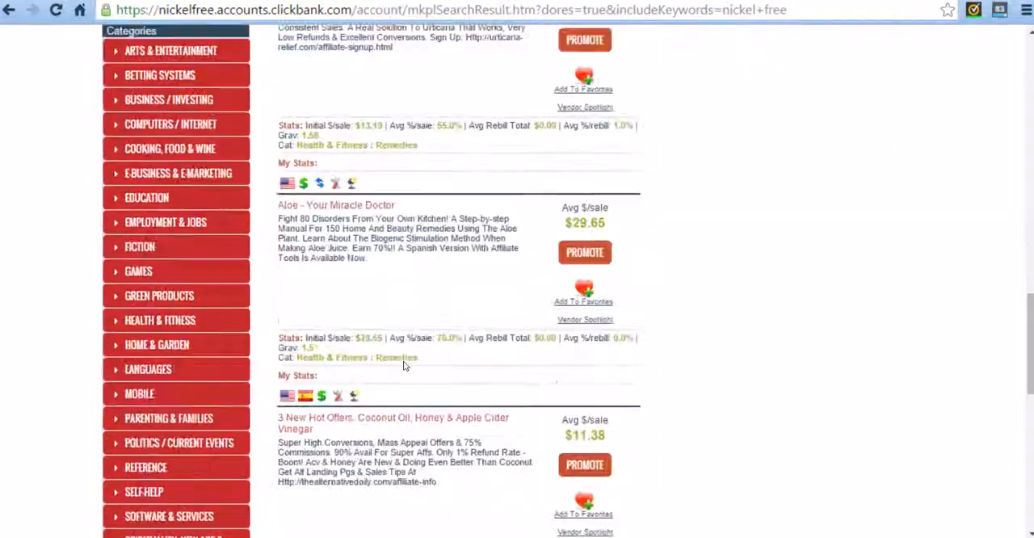
scroll(404, 366, "down", 9)
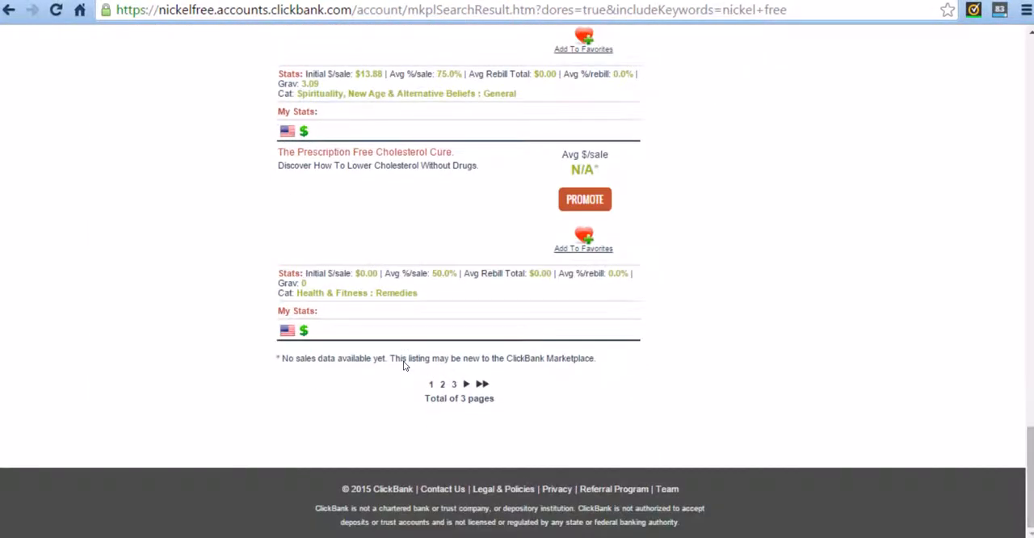
scroll(404, 366, "up", 10)
scroll(404, 366, "up", 3)
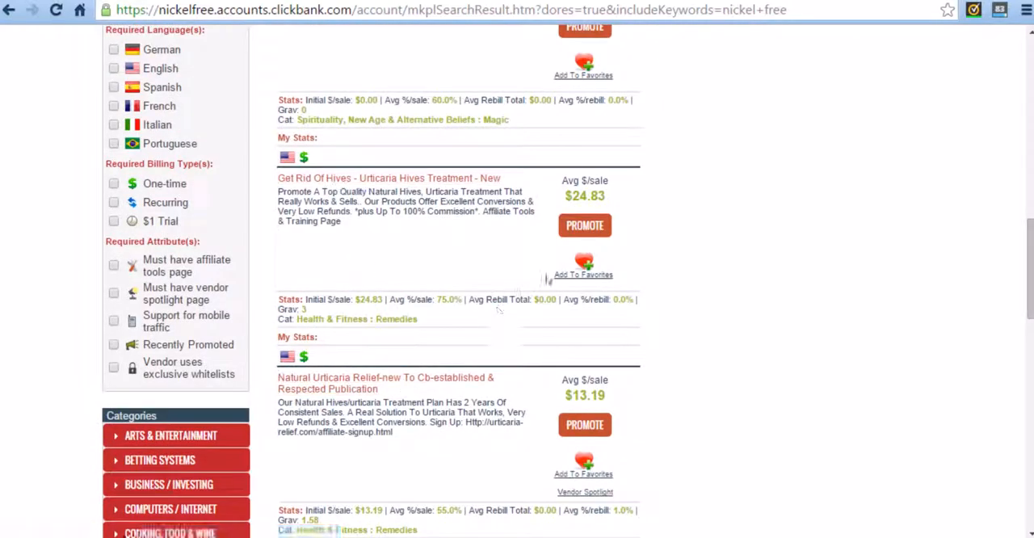
left_click(574, 226)
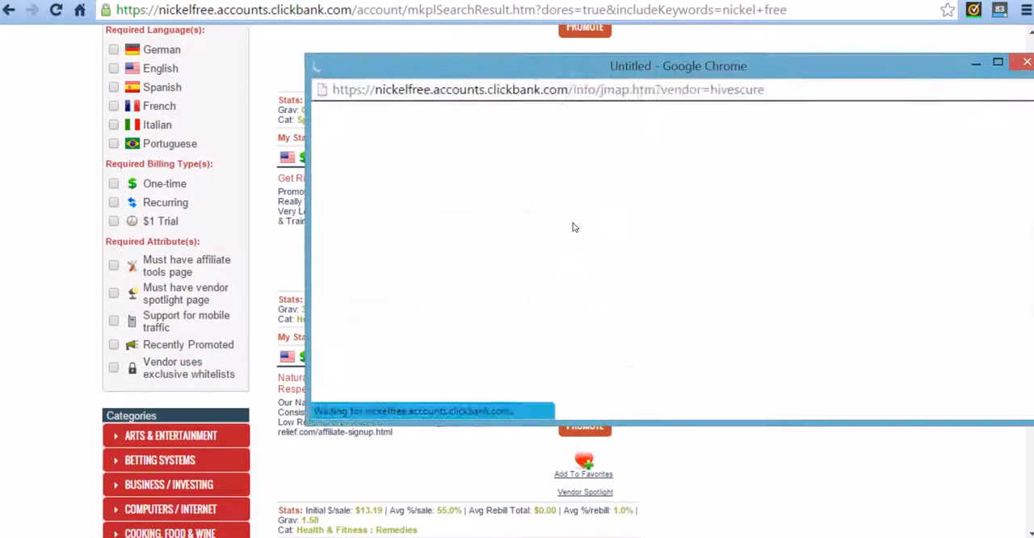
left_click_drag(563, 74, 486, 88)
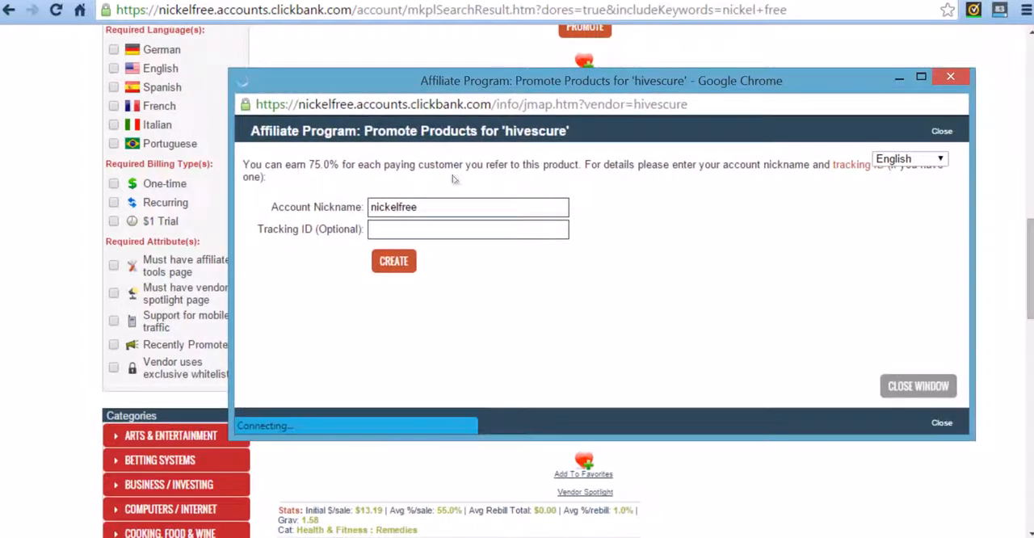
Create a HopLink for the hivescure product with the tracking ID get-rid-of-hives.
left_click(426, 232)
type("get-rid")
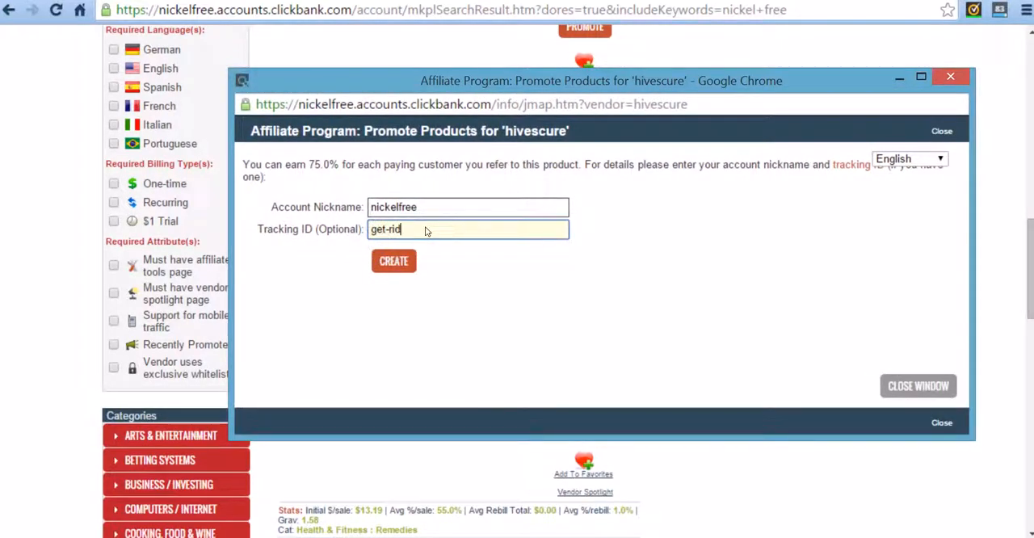
type("-of-hives")
left_click(406, 267)
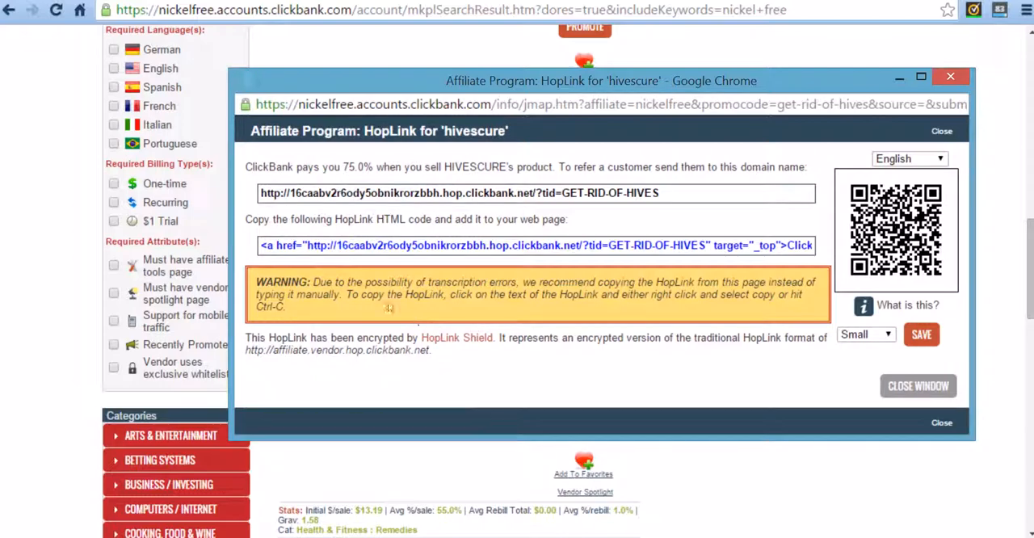
Copy the generated HopLink address and close the HopLink window.
left_click(716, 193)
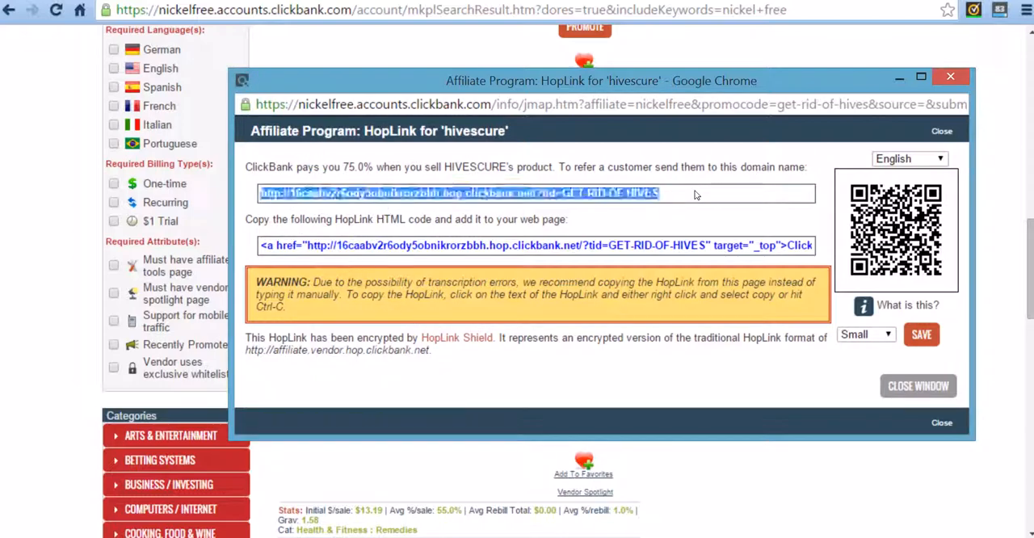
left_click(675, 214)
left_click(686, 194)
key("ctrl+c")
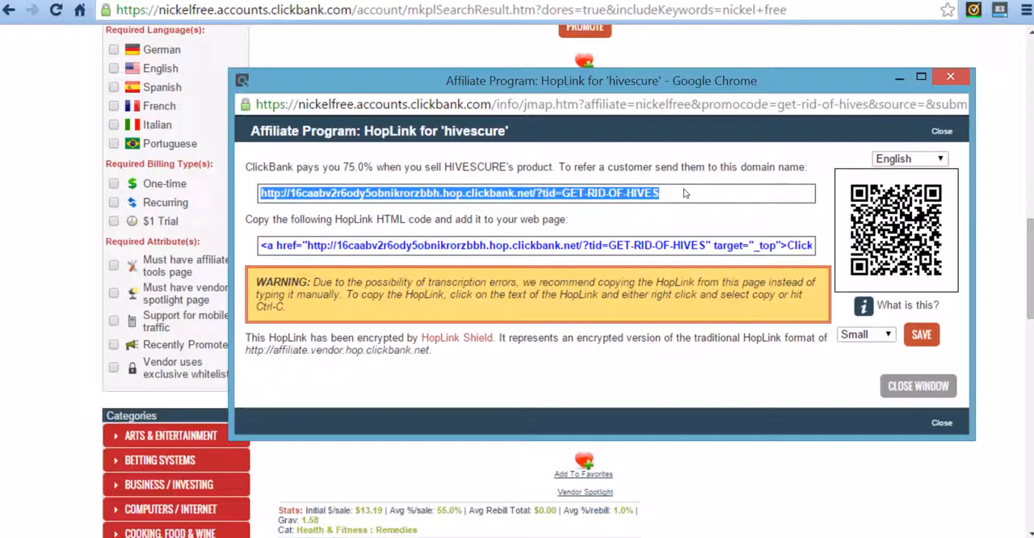
right_click(654, 197)
left_click(650, 207)
left_click(906, 388)
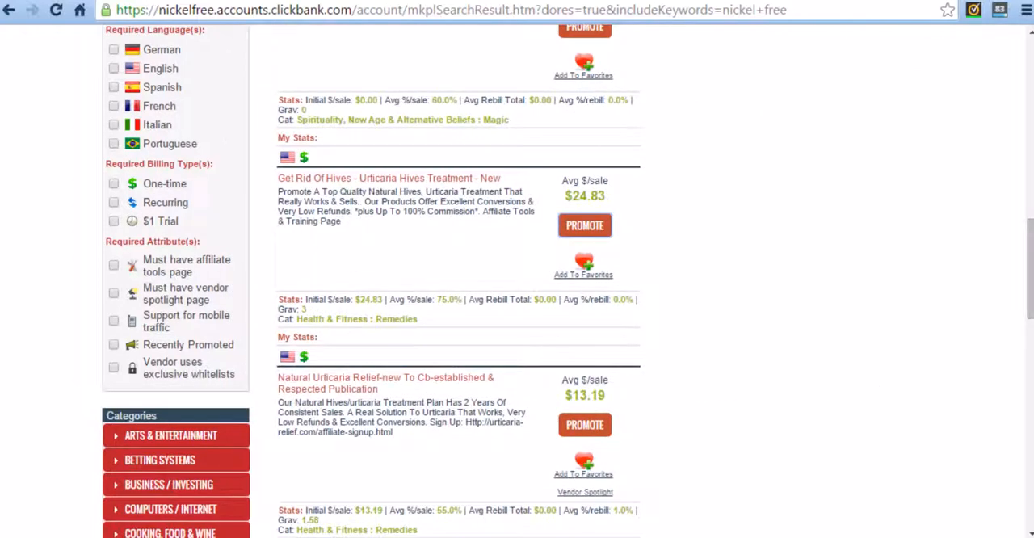
Switch to the WordPress admin of the Nickel Free Me blog and start a new Pretty Link.
key("ctrl+Tab")
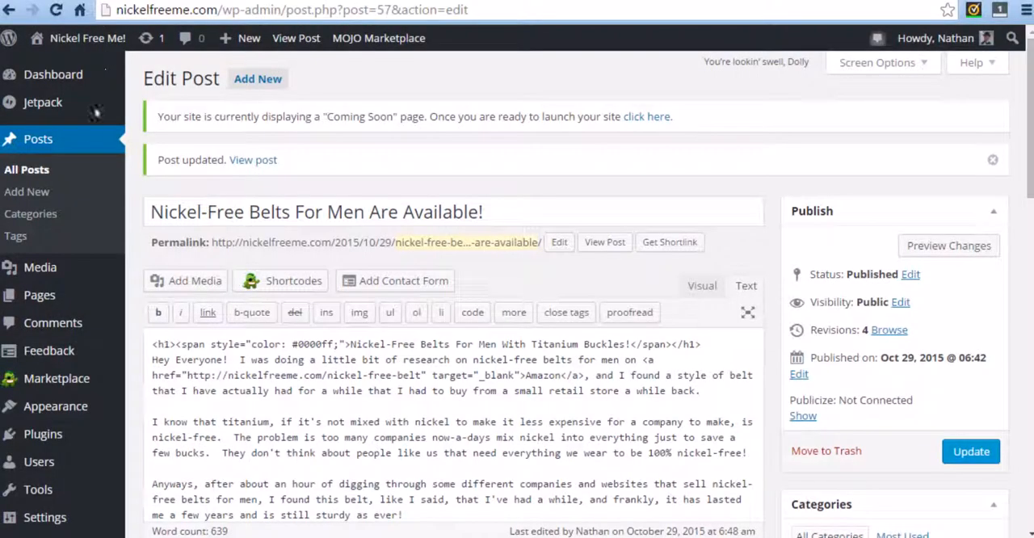
scroll(97, 312, "down", 2)
mouse_move(101, 317)
scroll(89, 339, "down", 5)
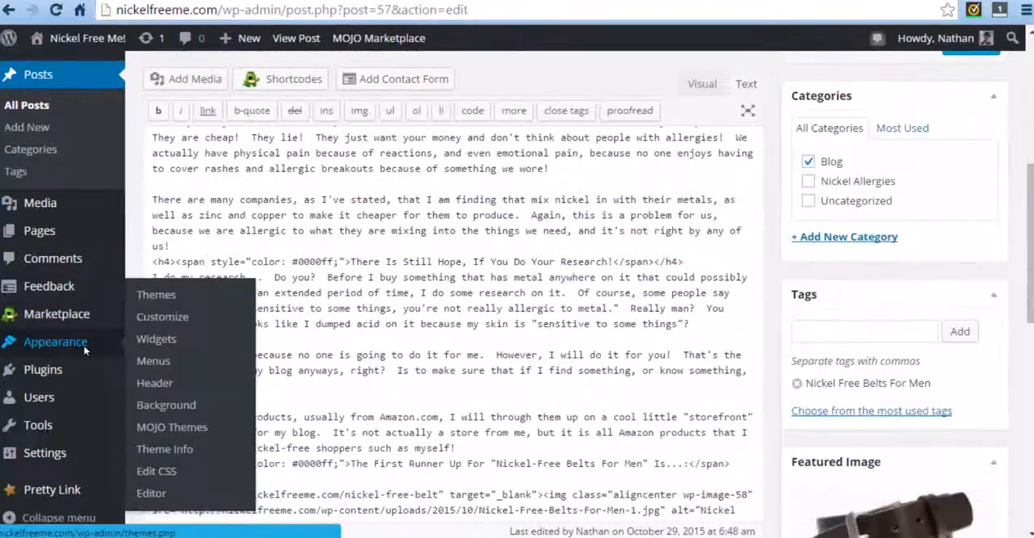
mouse_move(69, 488)
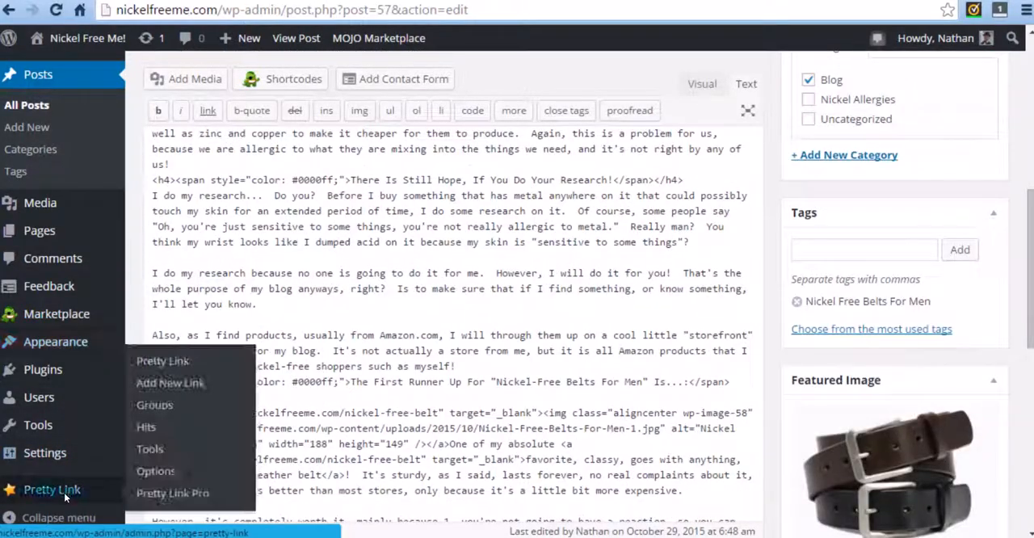
left_click(156, 384)
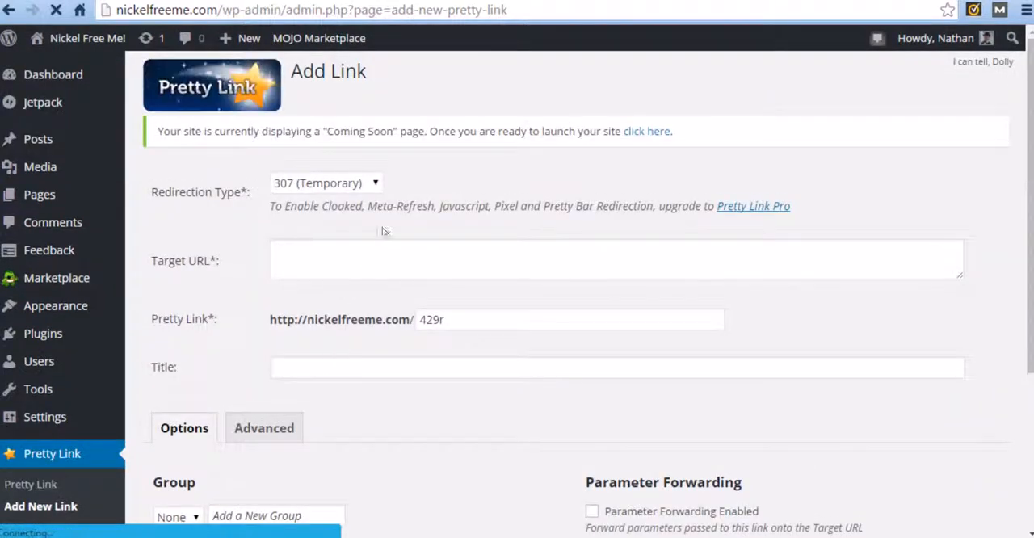
Paste the copied HopLink as the target URL and select the default Pretty Link slug for replacement.
left_click(285, 259)
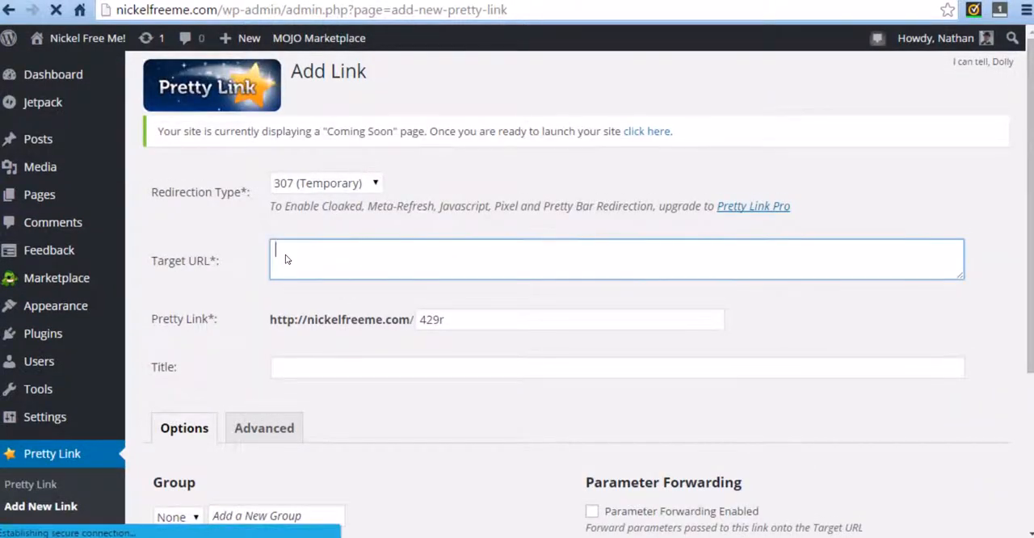
right_click(288, 255)
left_click(344, 349)
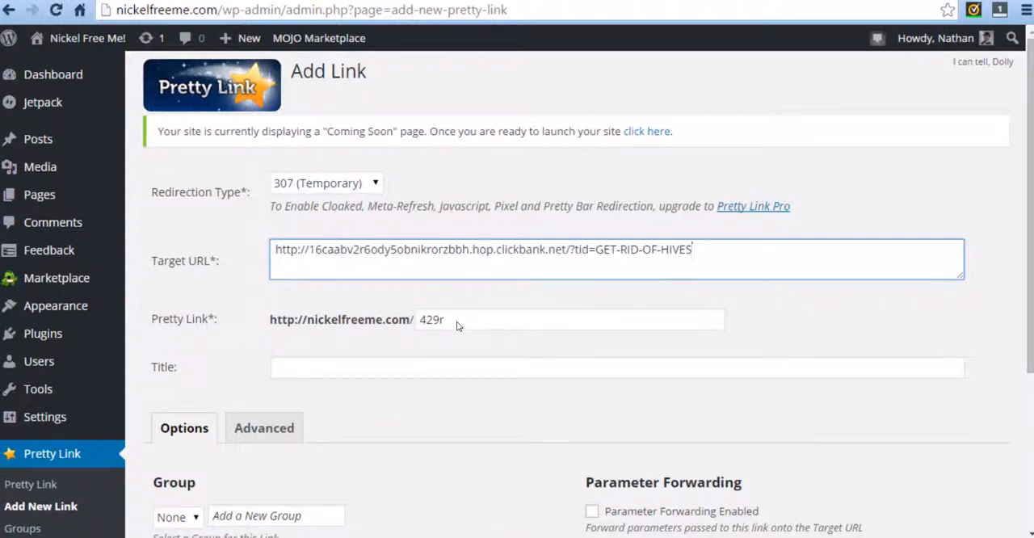
left_click_drag(457, 323, 401, 333)
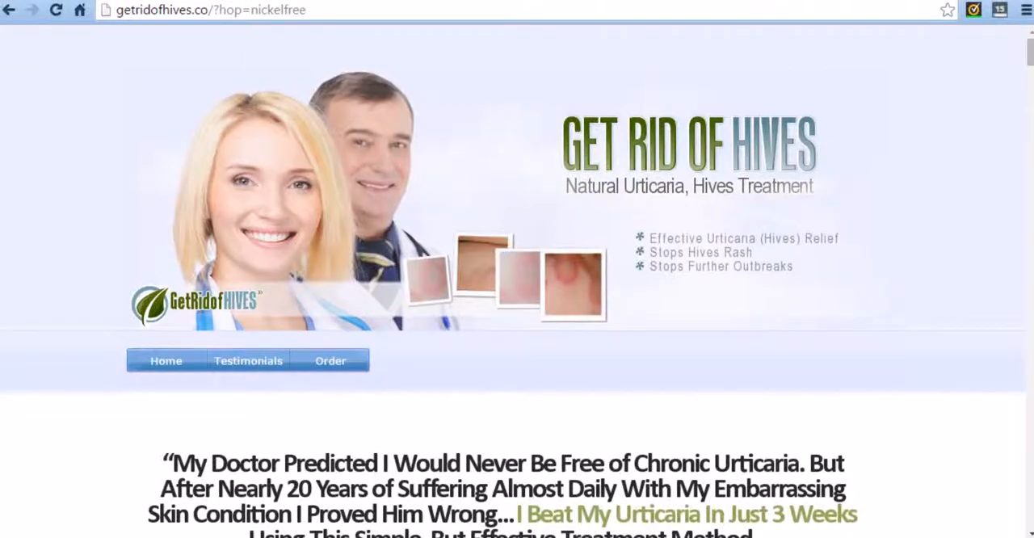
Examine the Get Rid Of Hives sales page for the terms it uses for the skin condition.
scroll(566, 226, "down", 7)
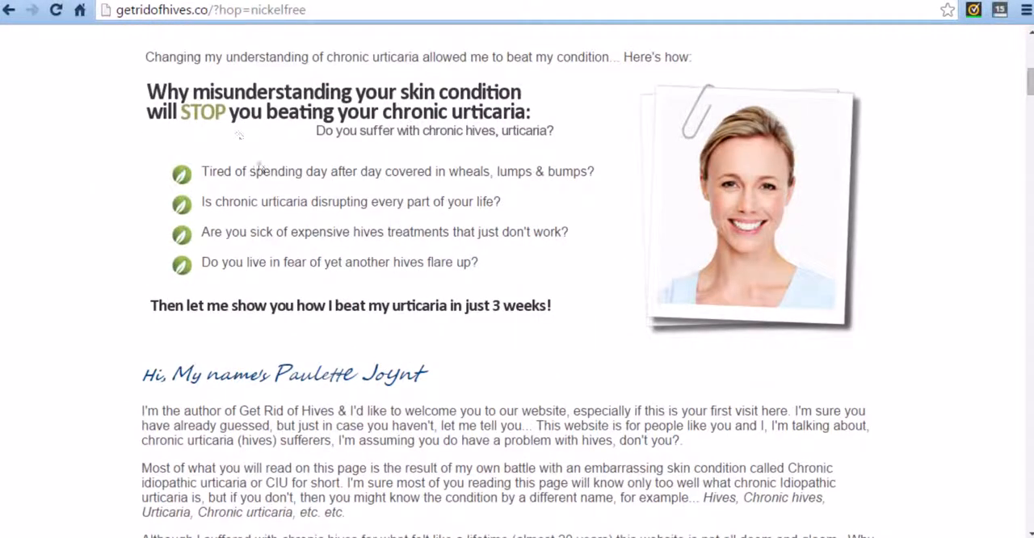
scroll(420, 291, "up", 6)
scroll(425, 377, "down", 1)
scroll(440, 376, "up", 1)
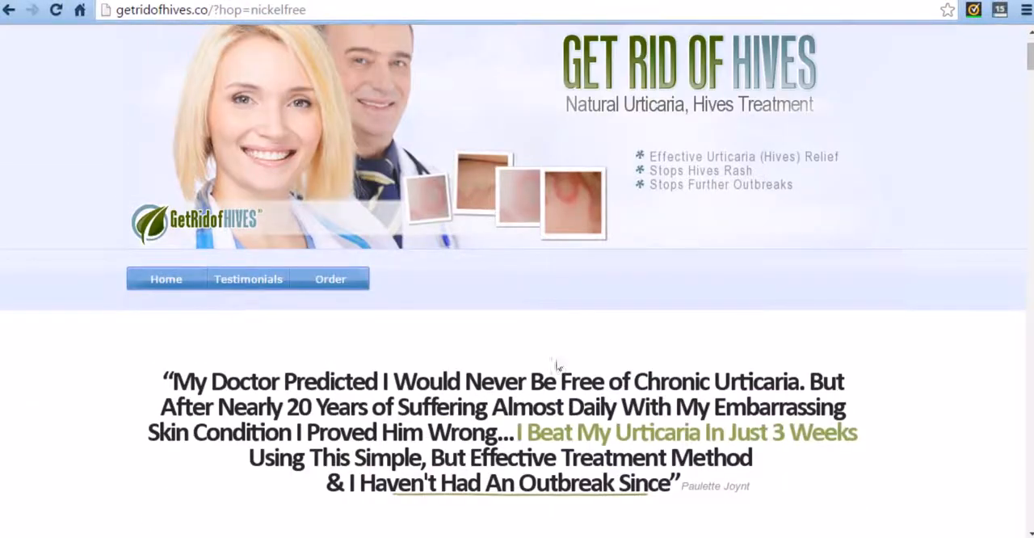
scroll(648, 107, "down", 2)
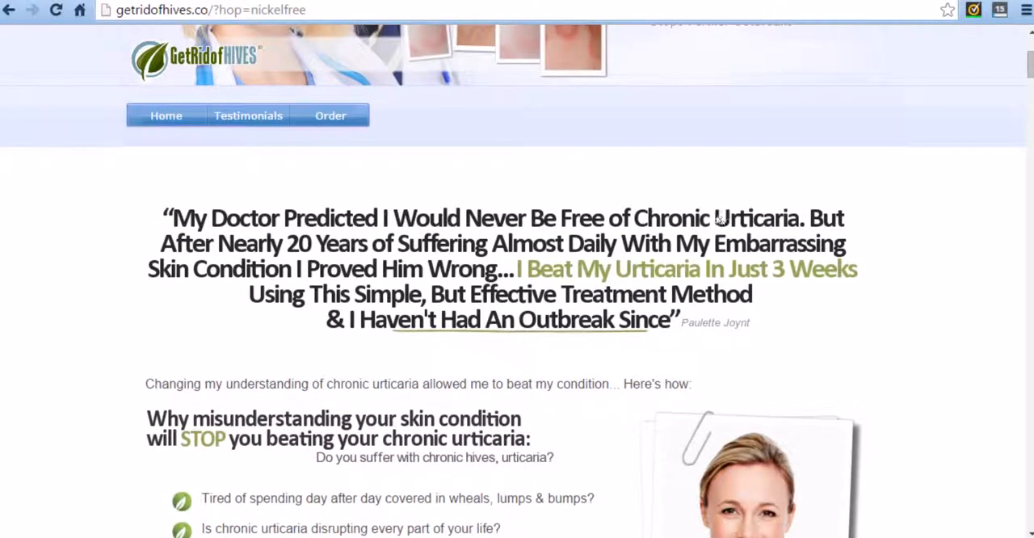
scroll(539, 302, "down", 6)
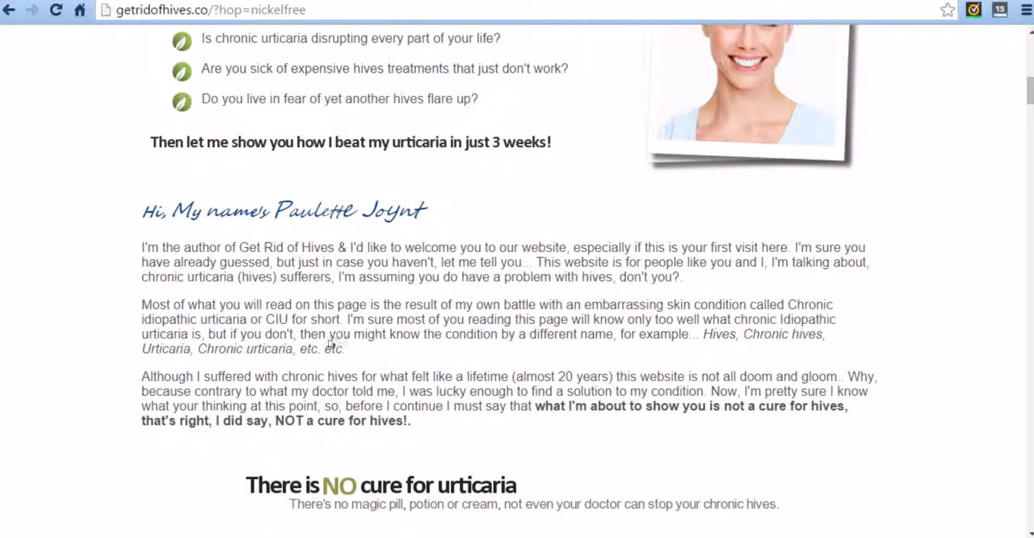
scroll(312, 354, "down", 1)
scroll(444, 402, "down", 3)
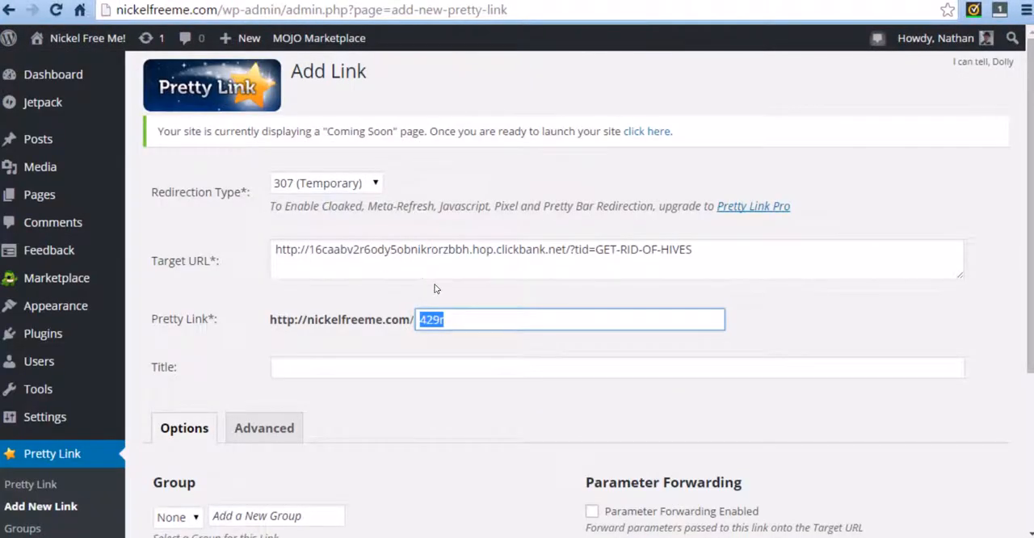
Set the Pretty Link slug to urticaria and reuse that word in the title, capitalised as Urticaria.
type("urticaria")
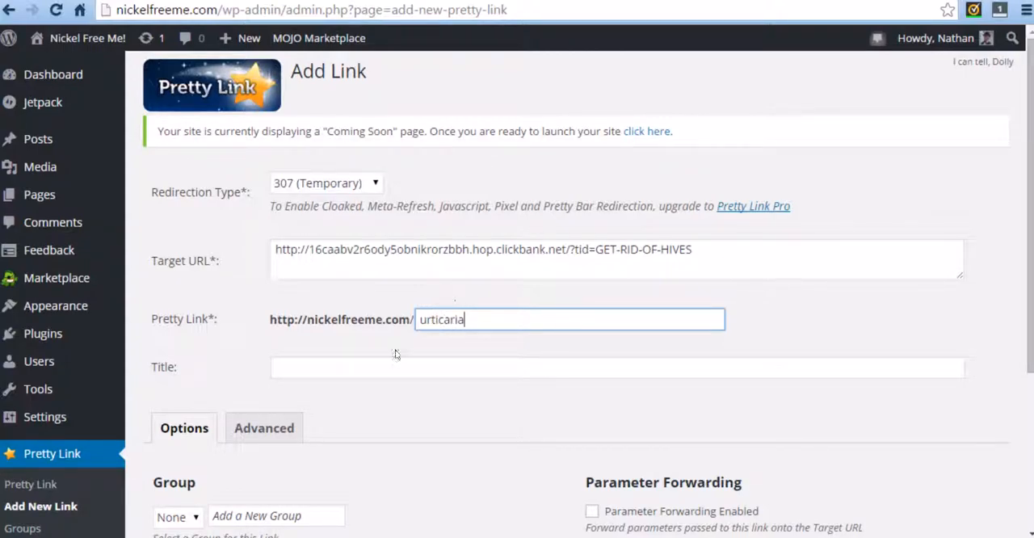
left_click(353, 372)
double_click(454, 325)
key("ctrl+c")
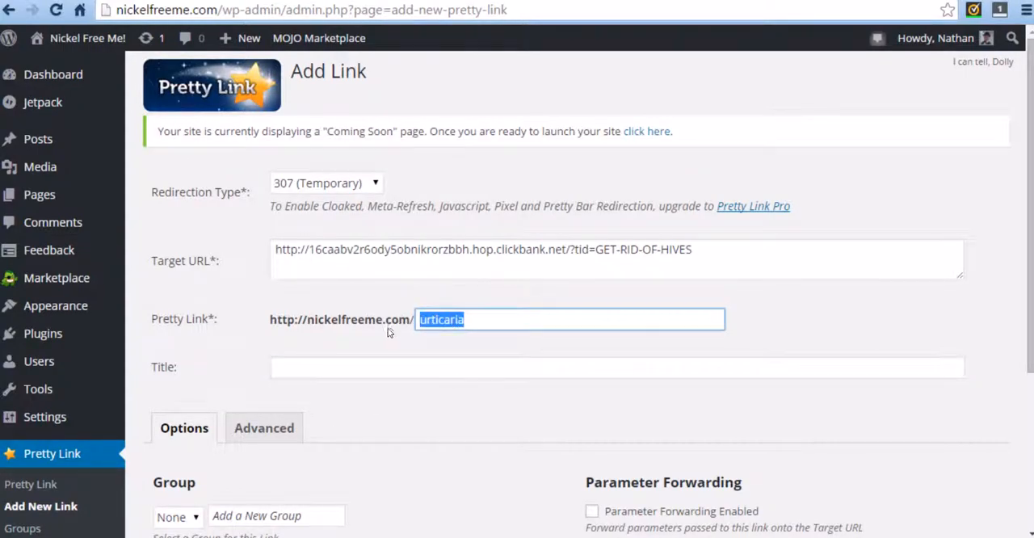
left_click(368, 376)
key("ctrl+v")
left_click(277, 370)
key("Delete")
type("U")
left_click(377, 365)
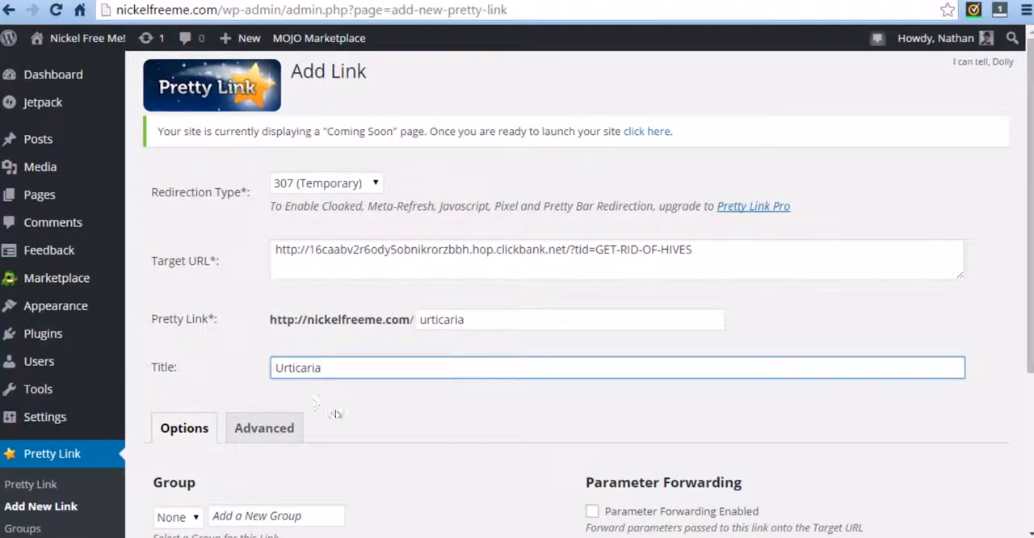
Extend the link title to "Get Hid Of Hives - Urticaria" and create the Pretty Link.
double_click(305, 369)
key("Home")
type("Get H")
type("id Of Hives")
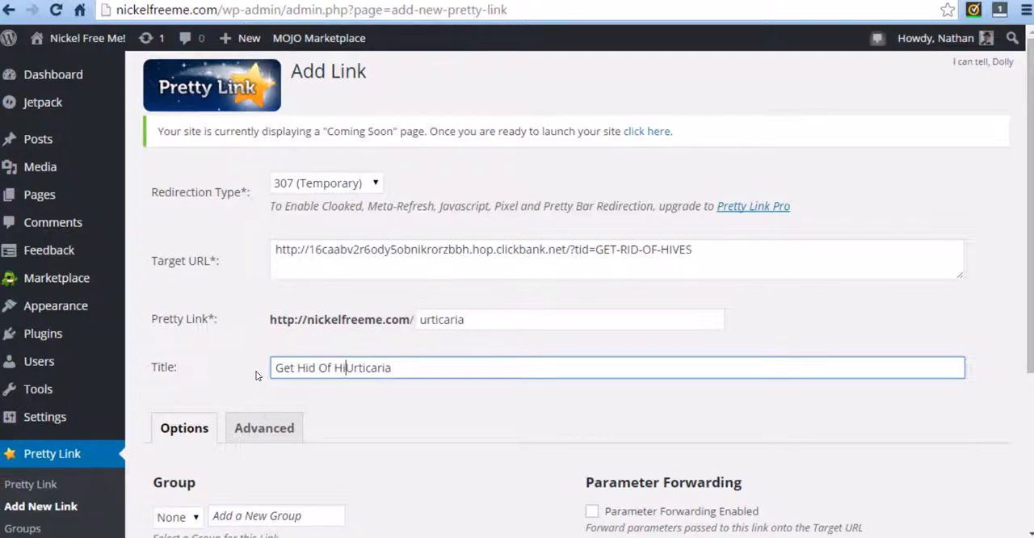
type(" -")
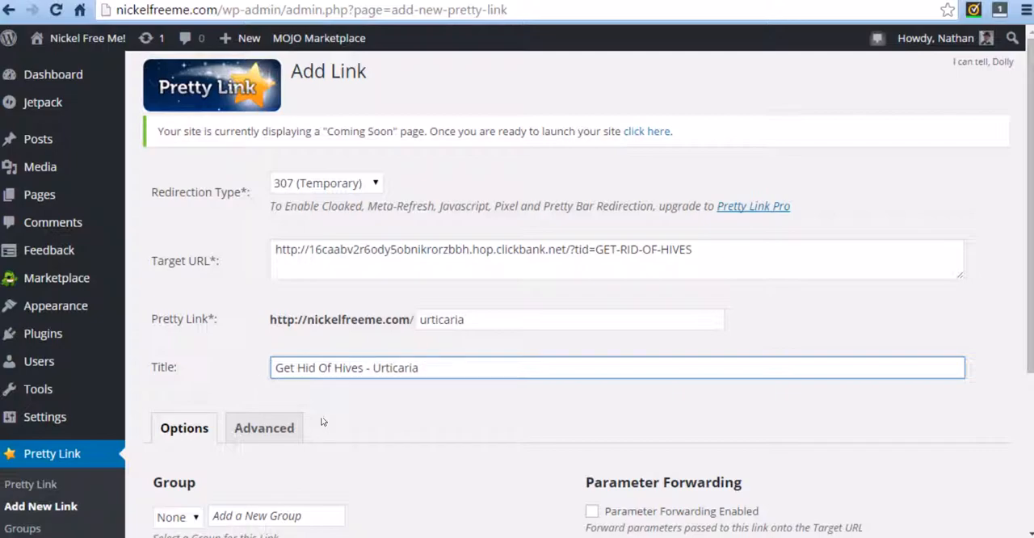
scroll(321, 422, "down", 2)
scroll(339, 420, "down", 1)
left_click(150, 459)
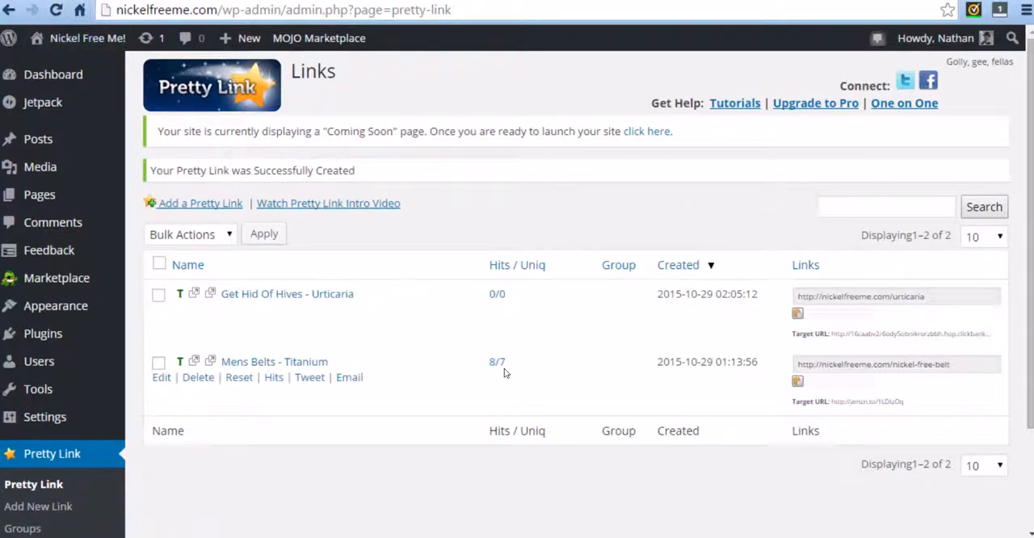
Open the nickel-free belts blog post and test its affiliate link to the Amazon product page.
left_click(857, 364)
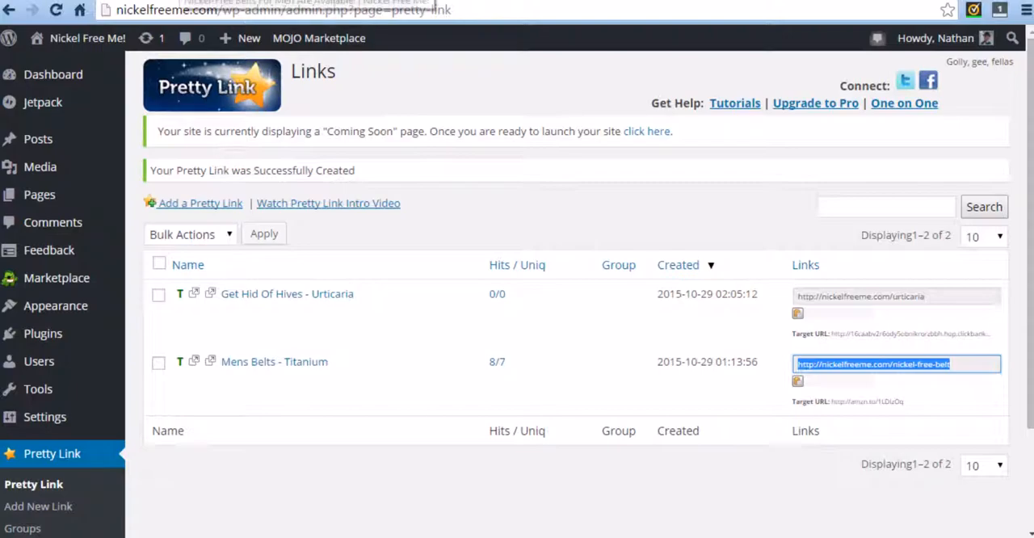
left_click(181, 1)
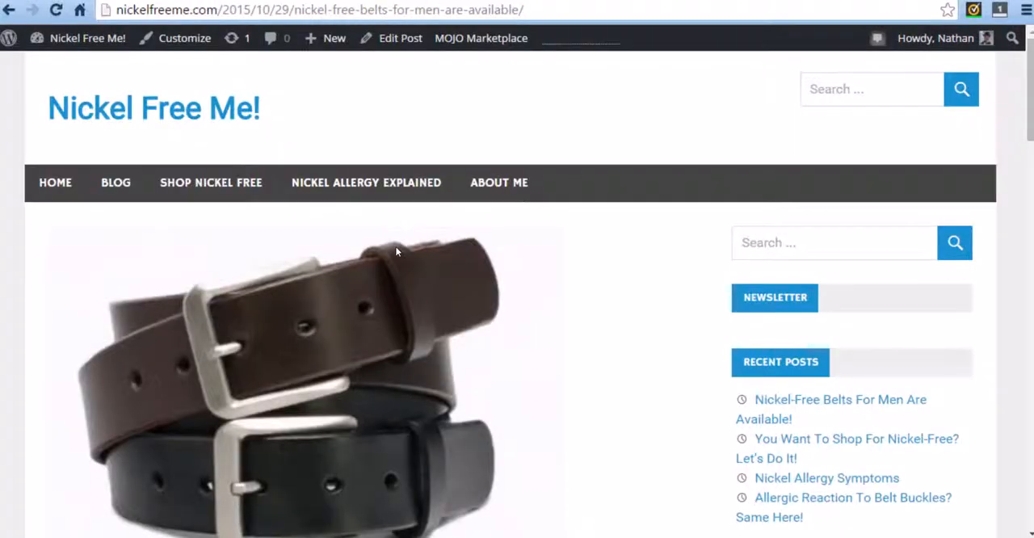
scroll(394, 249, "down", 6)
left_click(534, 226)
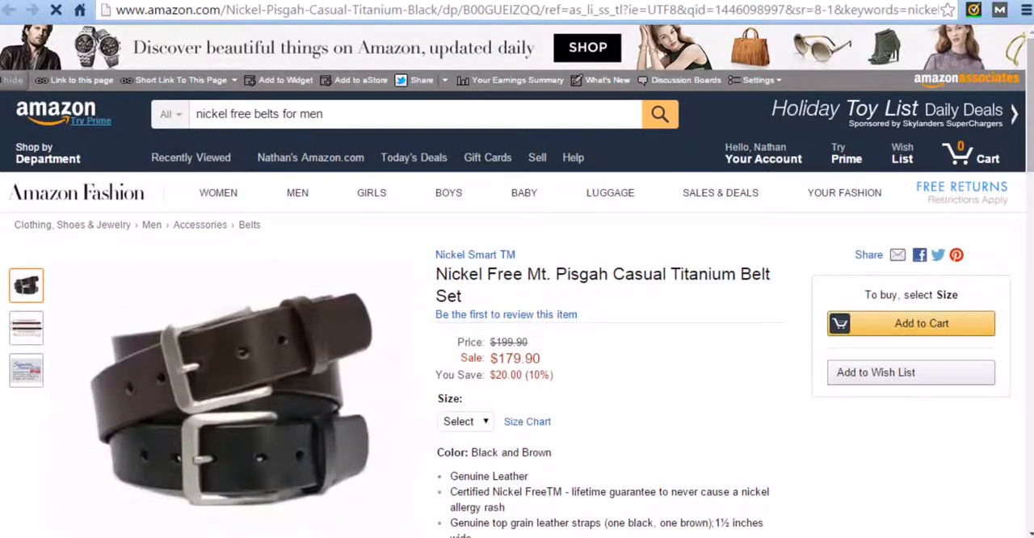
Return to the Pretty Link list and reload it to check the hits of the Mens Belts - Titanium link.
left_click(181, 1)
left_click(97, 0)
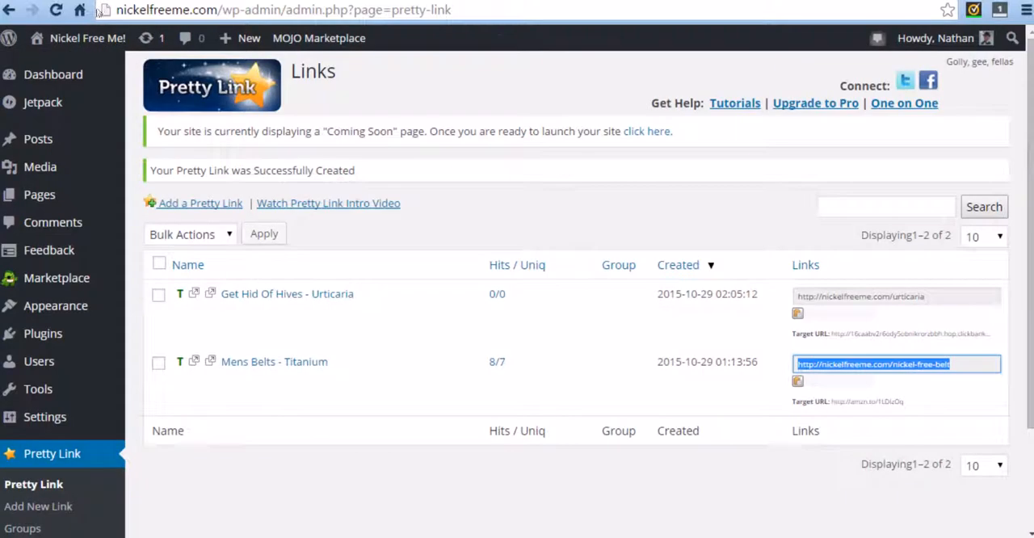
left_click(55, 10)
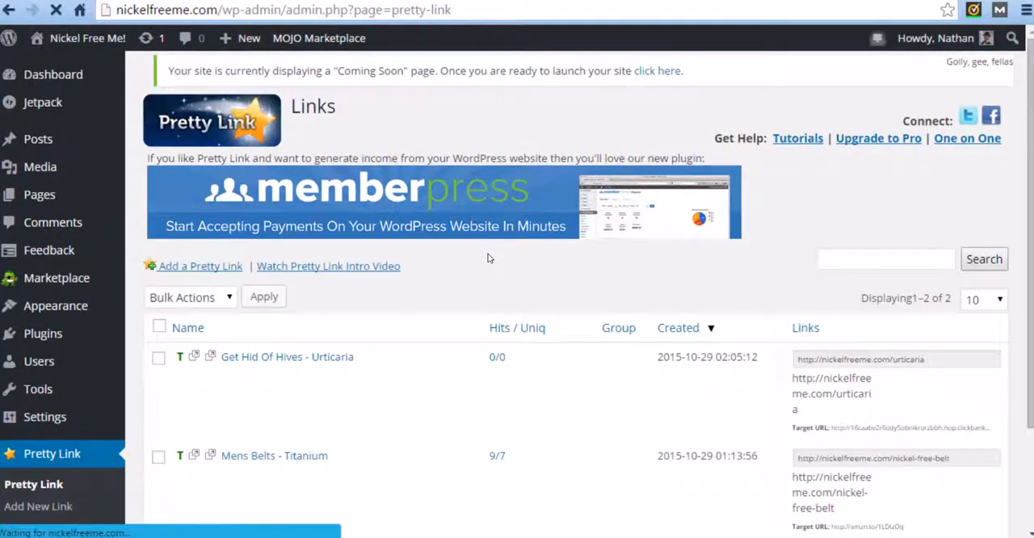
scroll(469, 299, "down", 1)
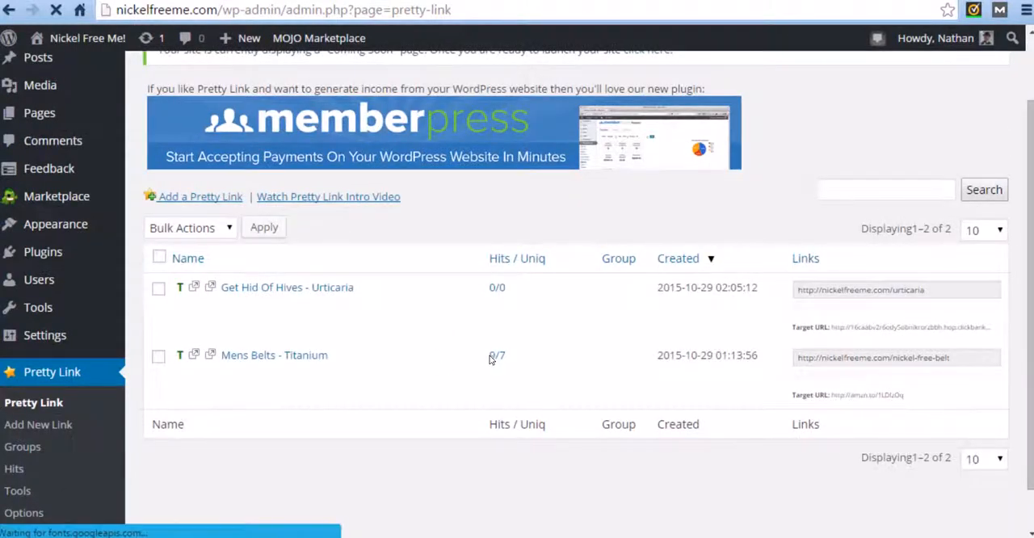
mouse_move(496, 358)
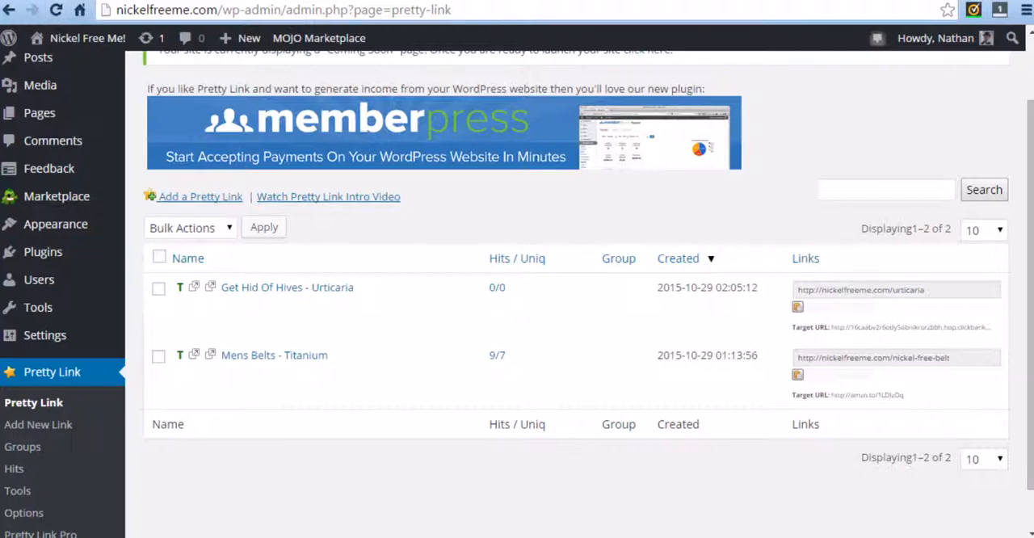
Review the Jaaxy keyword results for acute urticaria treatment and the beginning of the draft post on urticaria causes and treatment.
left_click(121, 1)
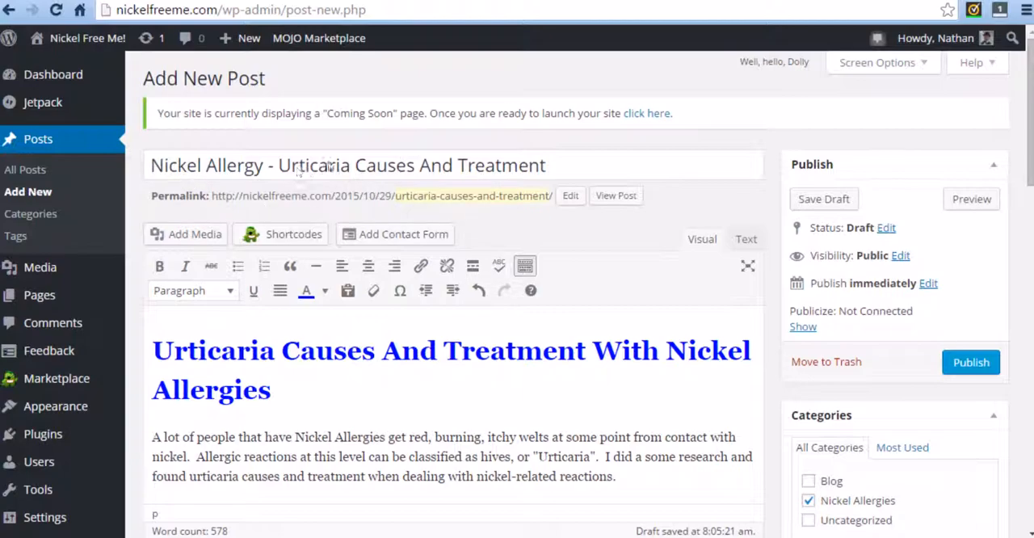
left_click(566, 1)
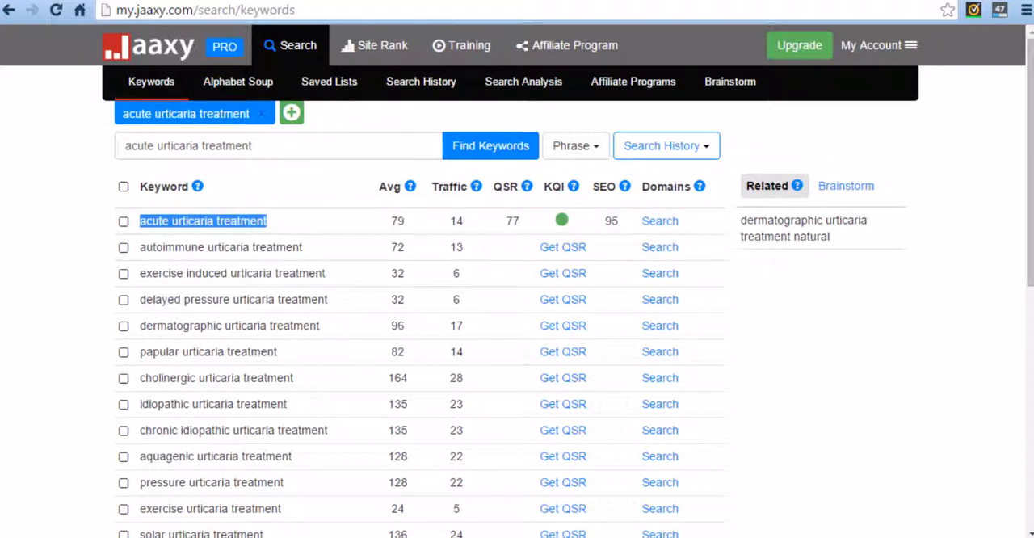
left_click(453, 1)
left_click(339, 1)
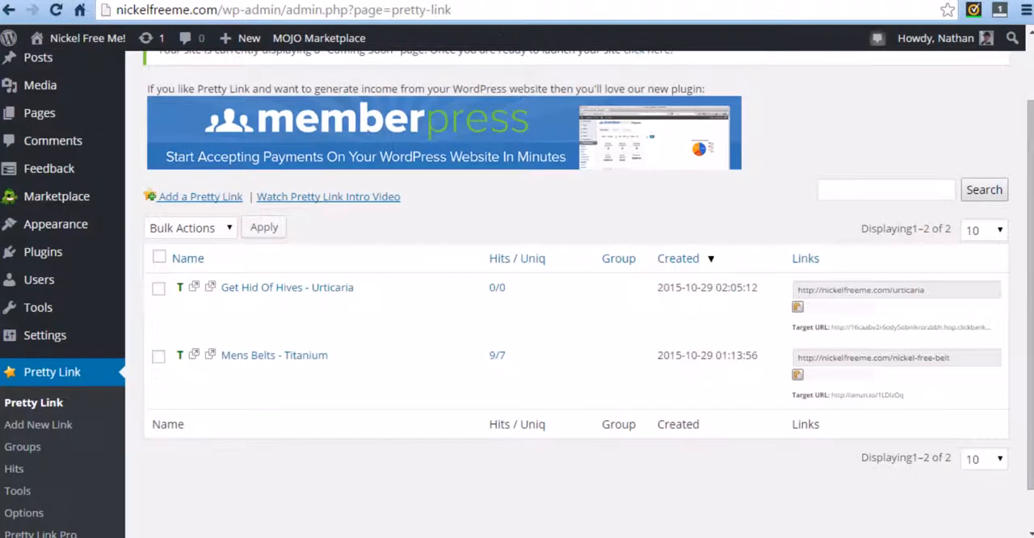
left_click(242, 1)
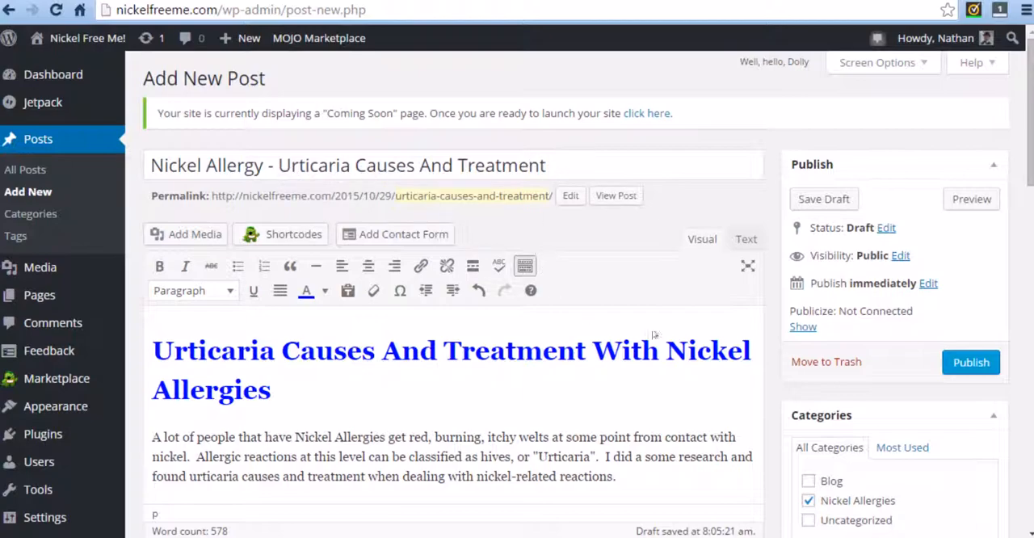
scroll(290, 311, "down", 1)
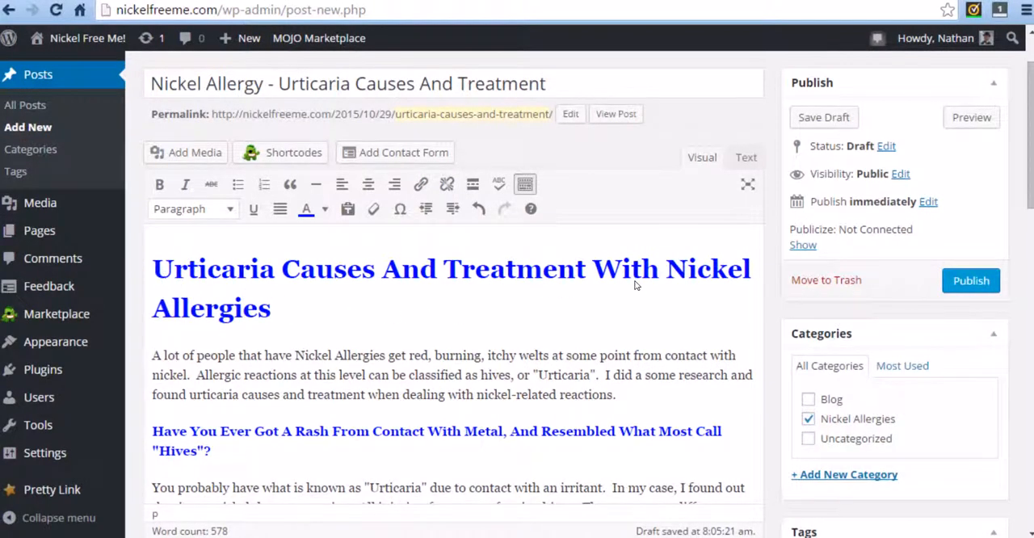
scroll(457, 297, "down", 1)
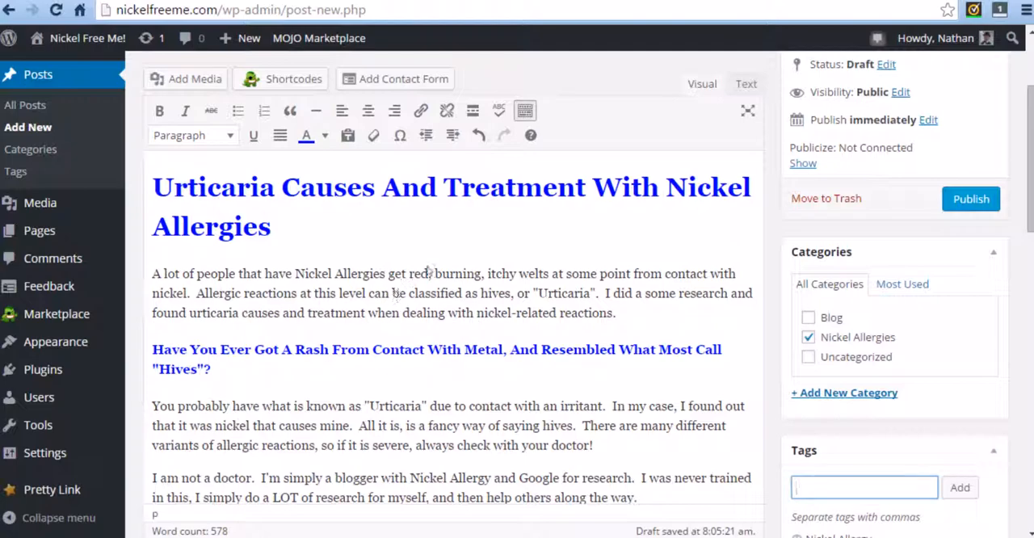
scroll(416, 258, "down", 2)
scroll(416, 257, "up", 3)
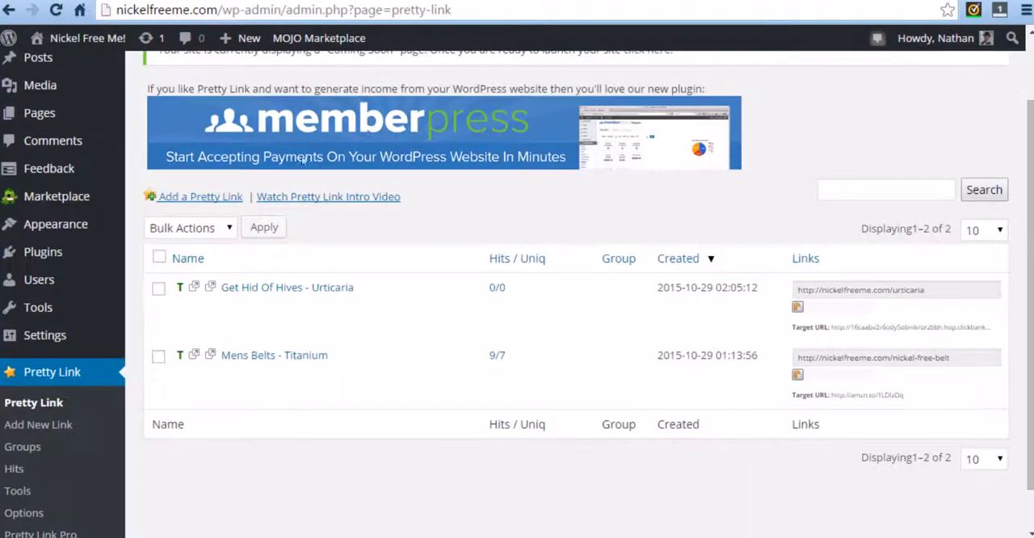
mouse_move(242, 306)
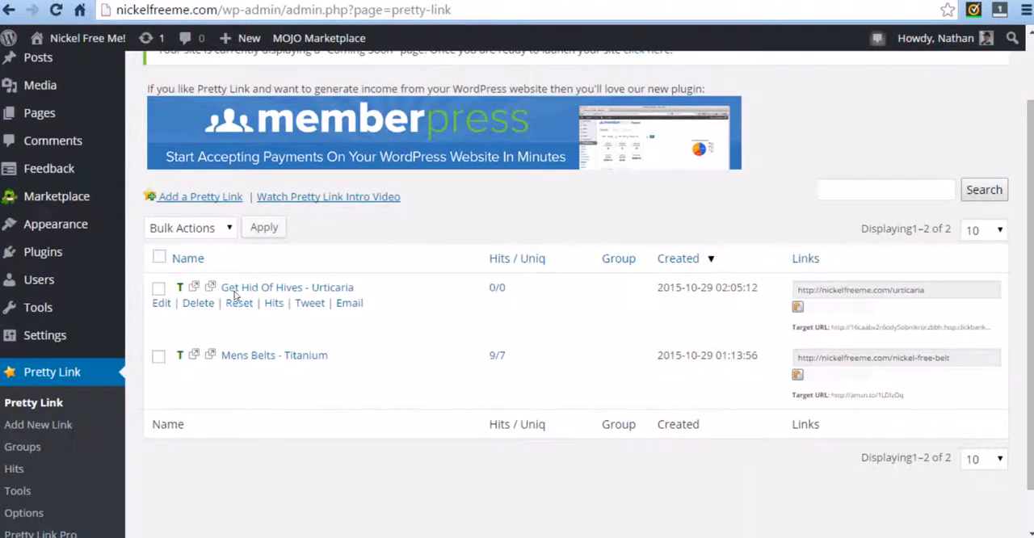
left_click(848, 292)
key("ctrl+c")
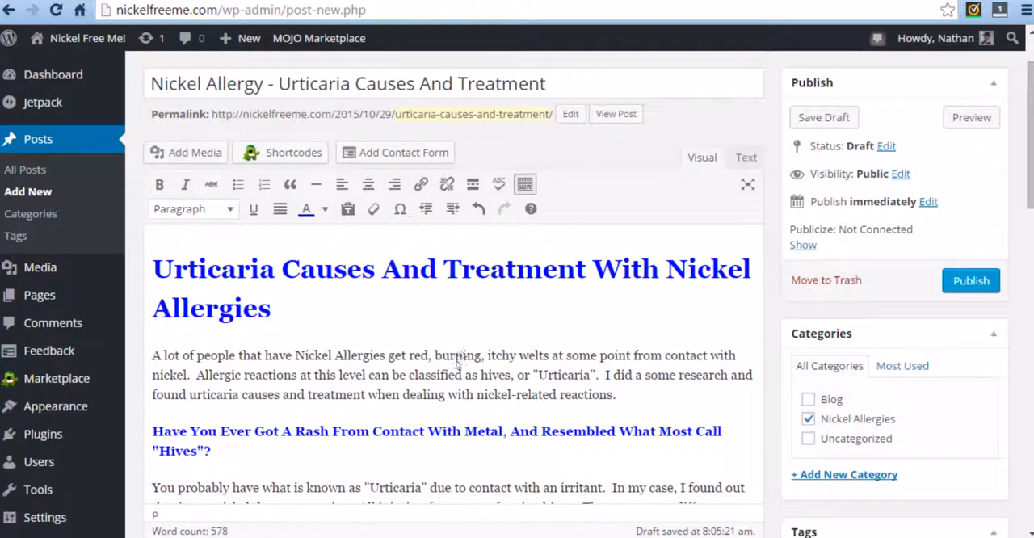
scroll(432, 373, "down", 1)
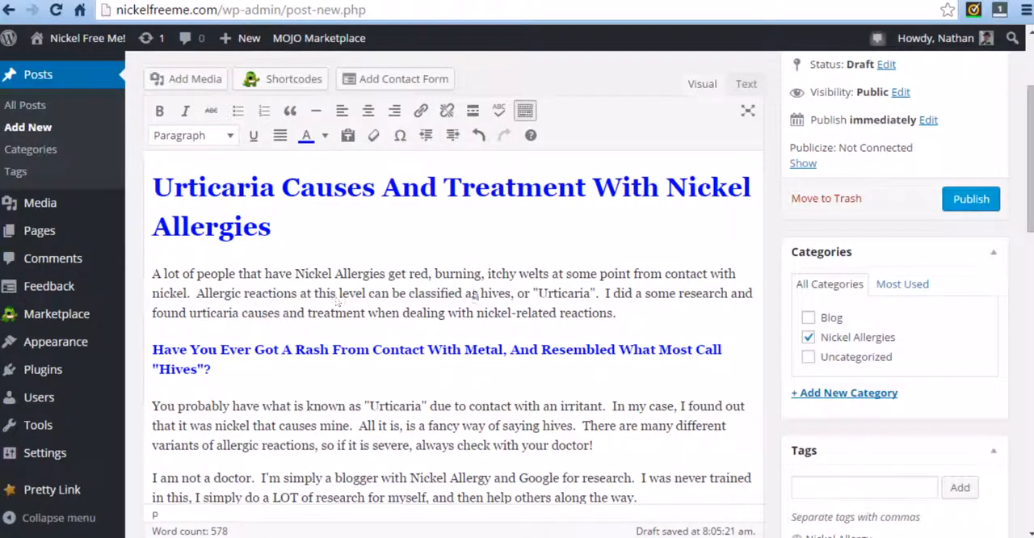
scroll(321, 310, "down", 1)
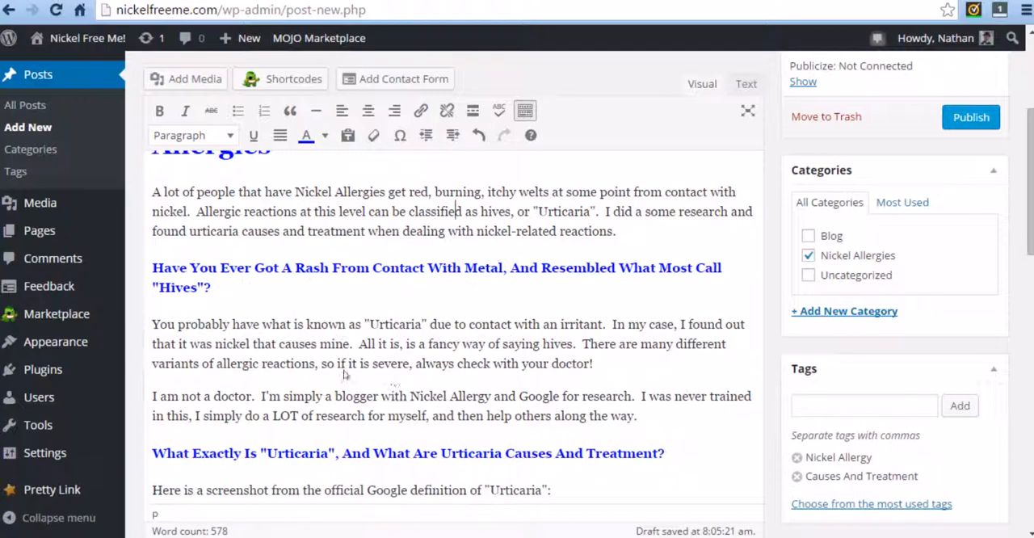
scroll(343, 372, "down", 5)
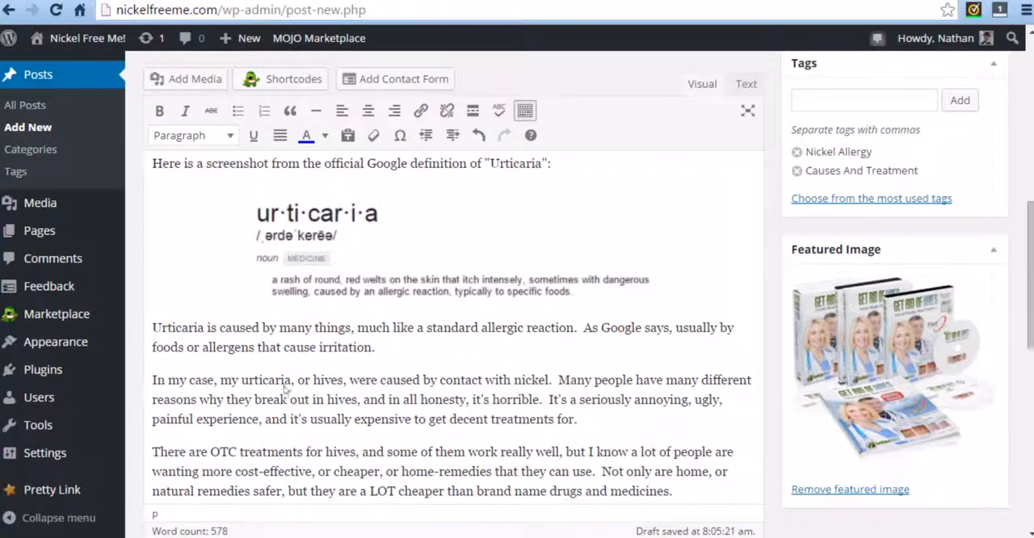
scroll(331, 392, "up", 5)
scroll(361, 380, "down", 8)
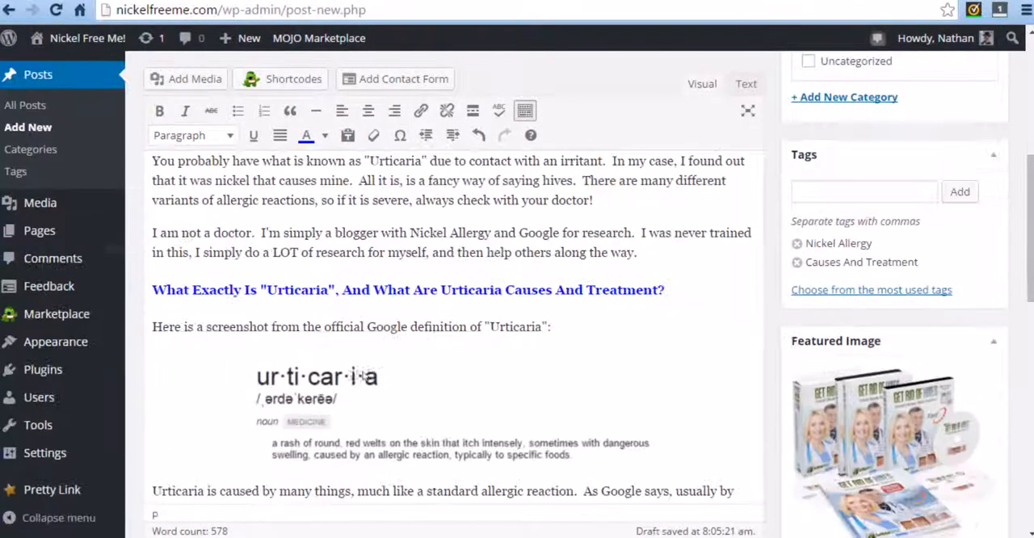
scroll(387, 338, "down", 6)
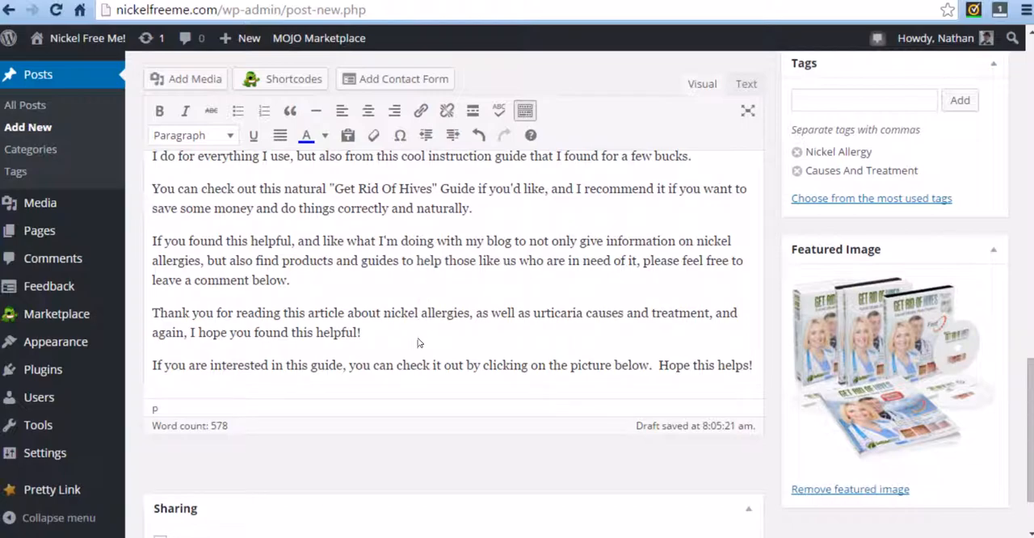
scroll(399, 351, "up", 1)
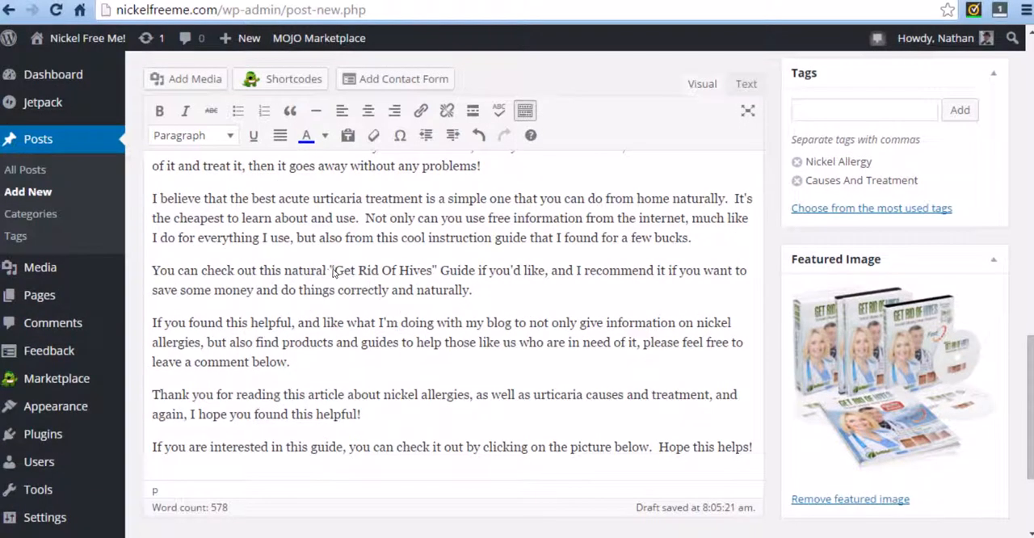
left_click_drag(328, 272, 437, 272)
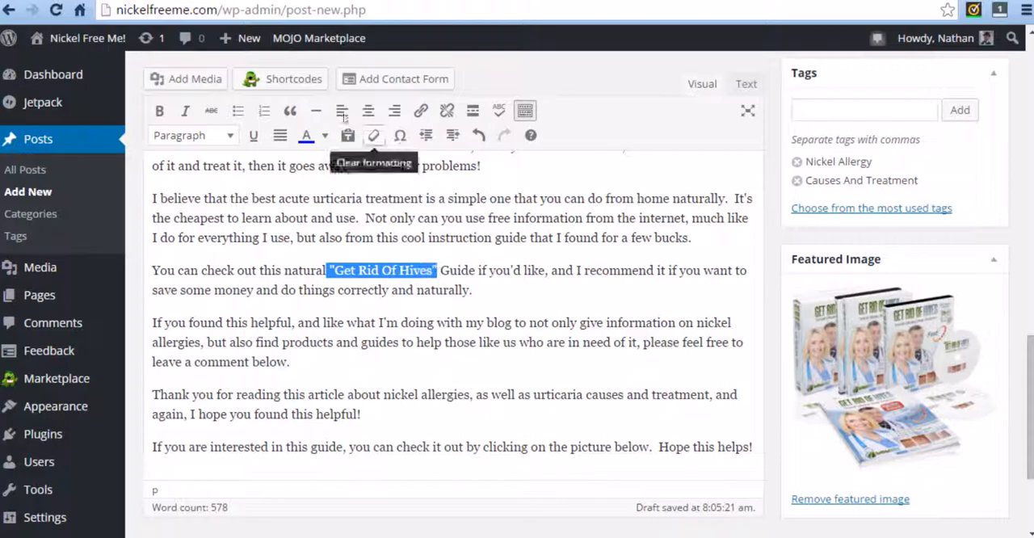
left_click(422, 113)
right_click(437, 255)
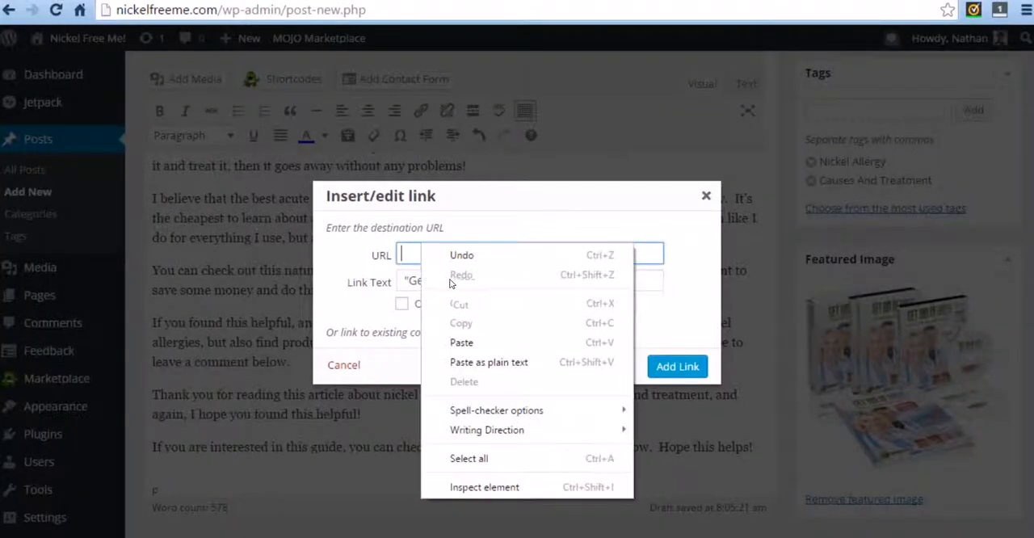
left_click(452, 339)
left_click(402, 305)
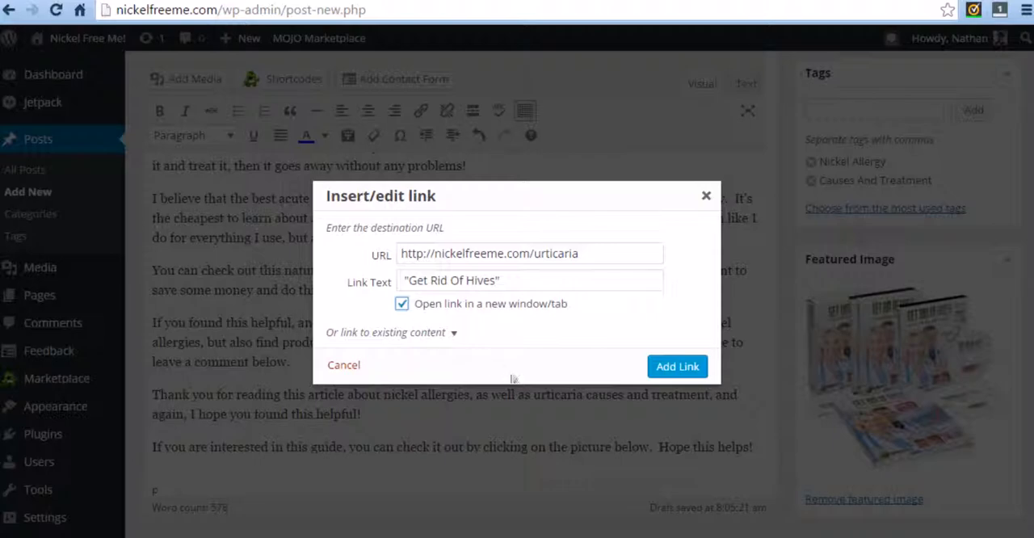
left_click(661, 368)
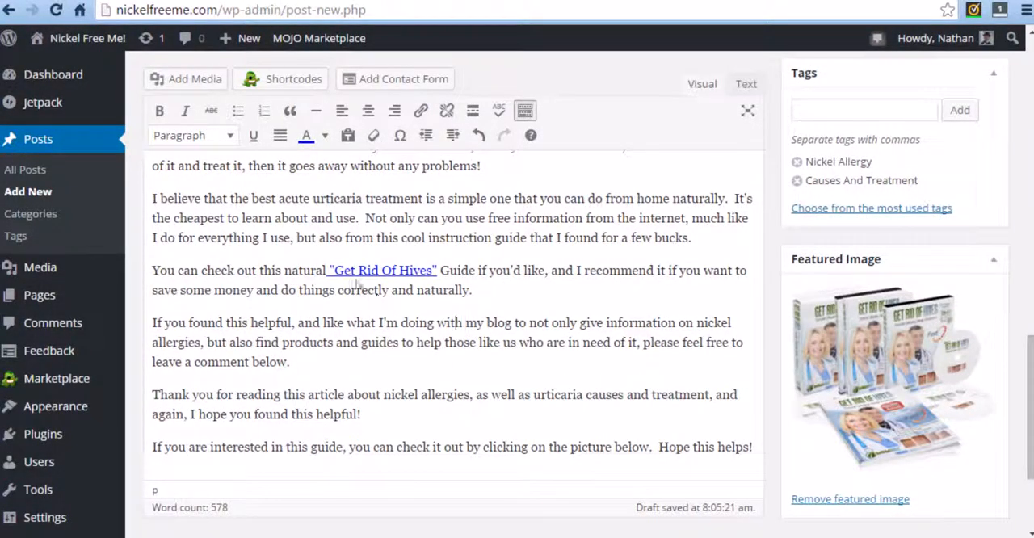
Check the URL and new-window setting of the "Get Rid Of Hives" link and update it.
left_click(328, 274)
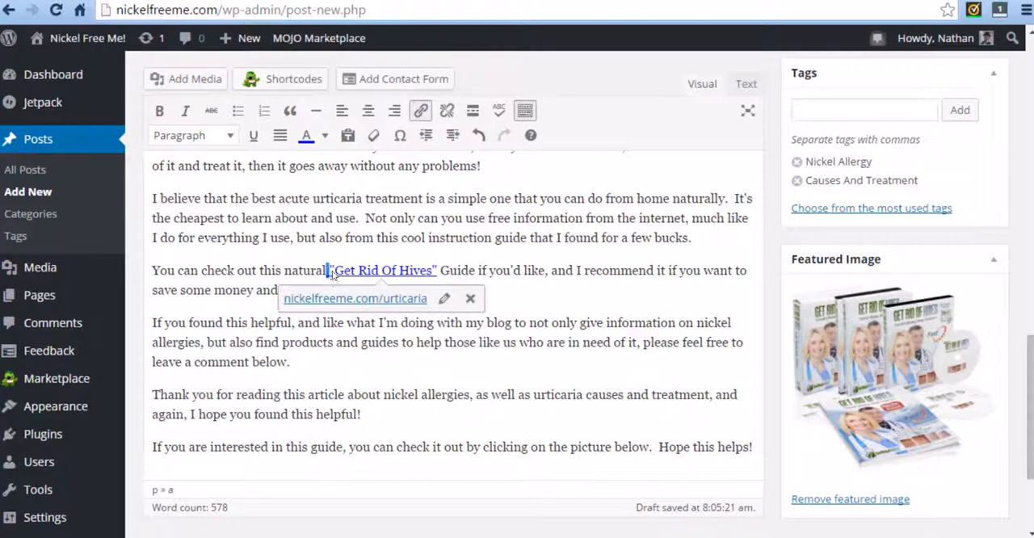
left_click(420, 111)
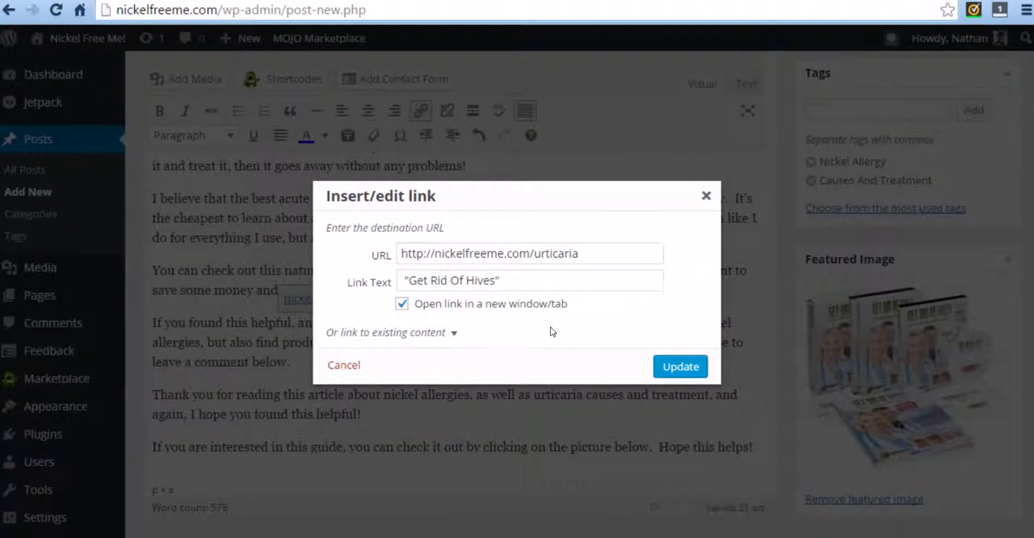
left_click(680, 366)
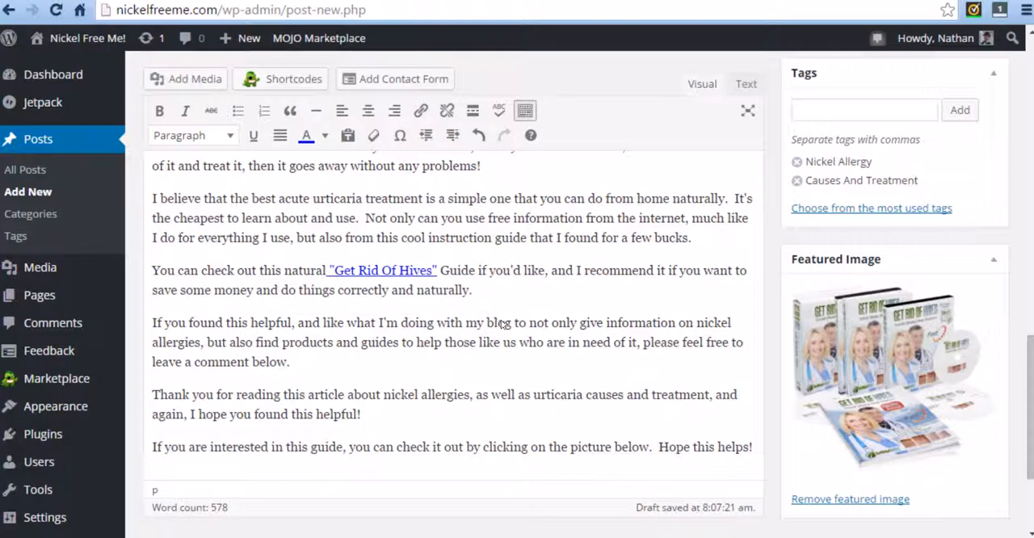
Add an empty line after the draft's last paragraph and upload the image "urticarie causes and treatment 1.jpg" for it.
scroll(346, 331, "down", 2)
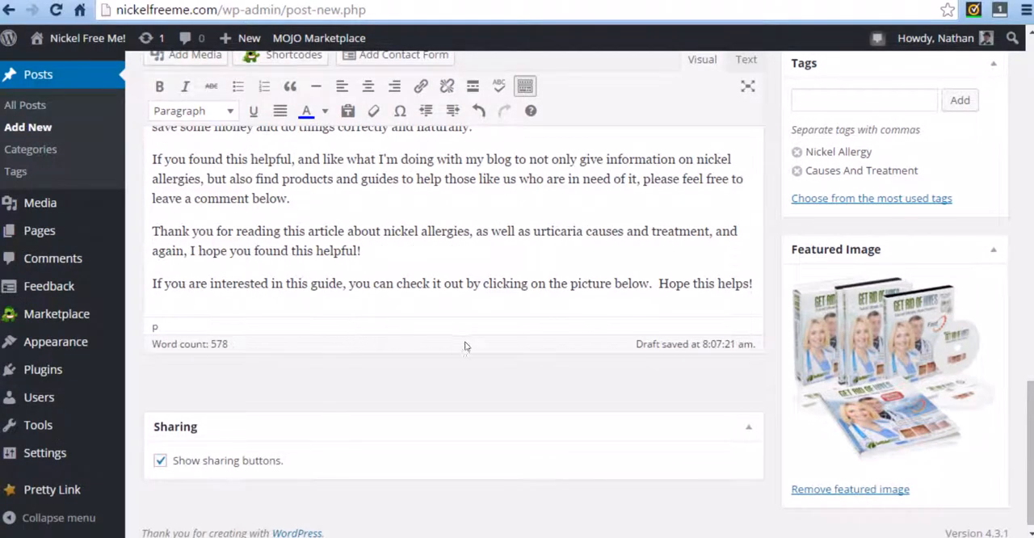
scroll(455, 345, "up", 1)
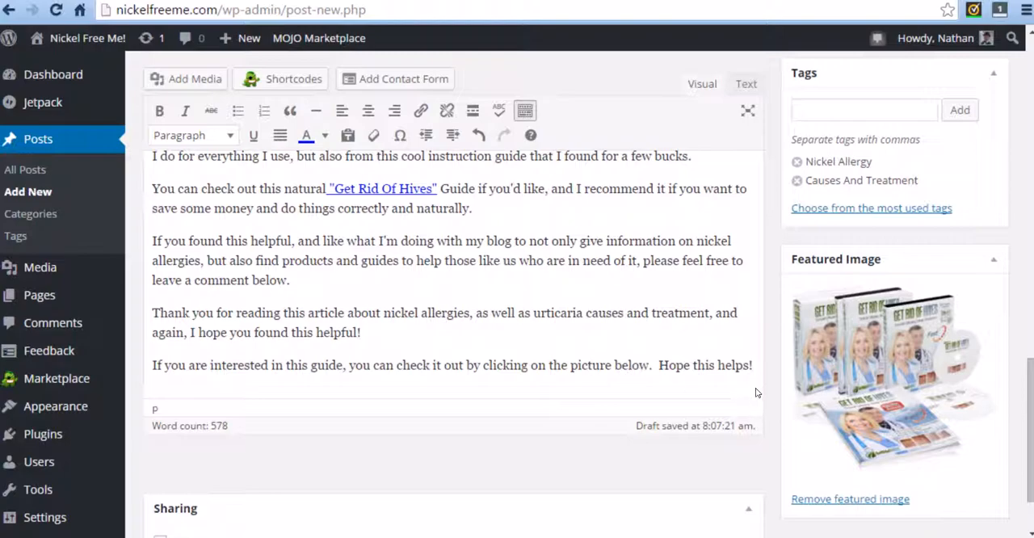
key("Return")
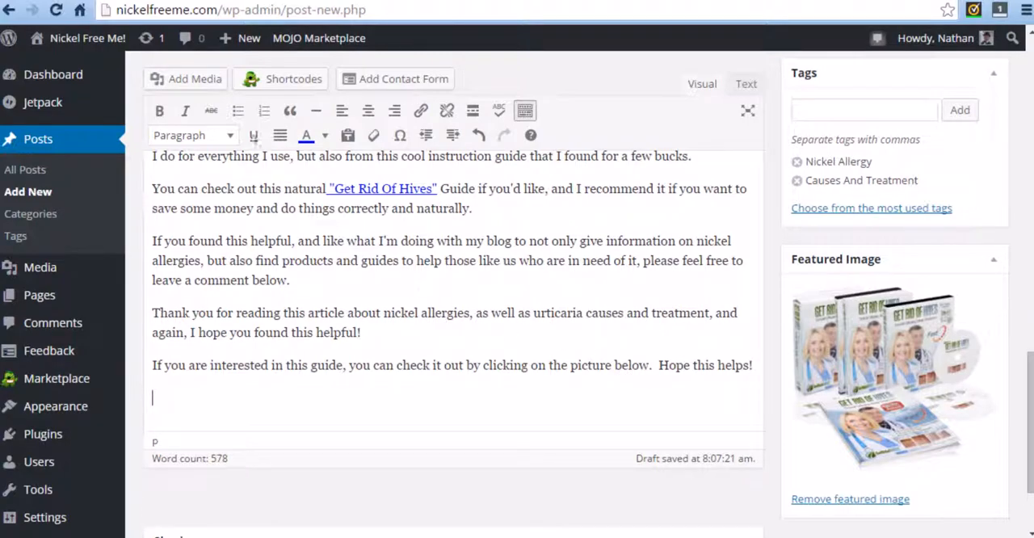
left_click(203, 78)
left_click(245, 216)
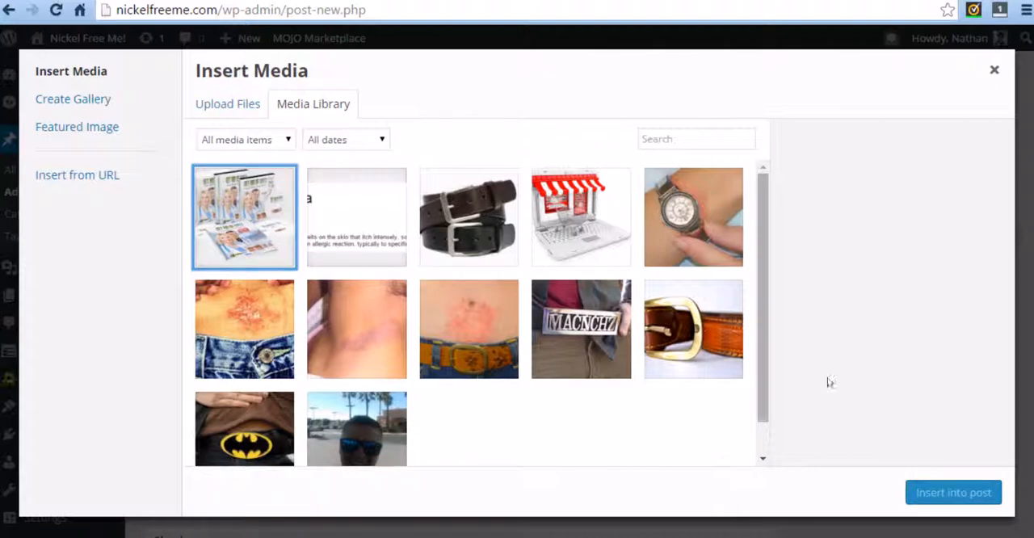
left_click(241, 111)
left_click(578, 326)
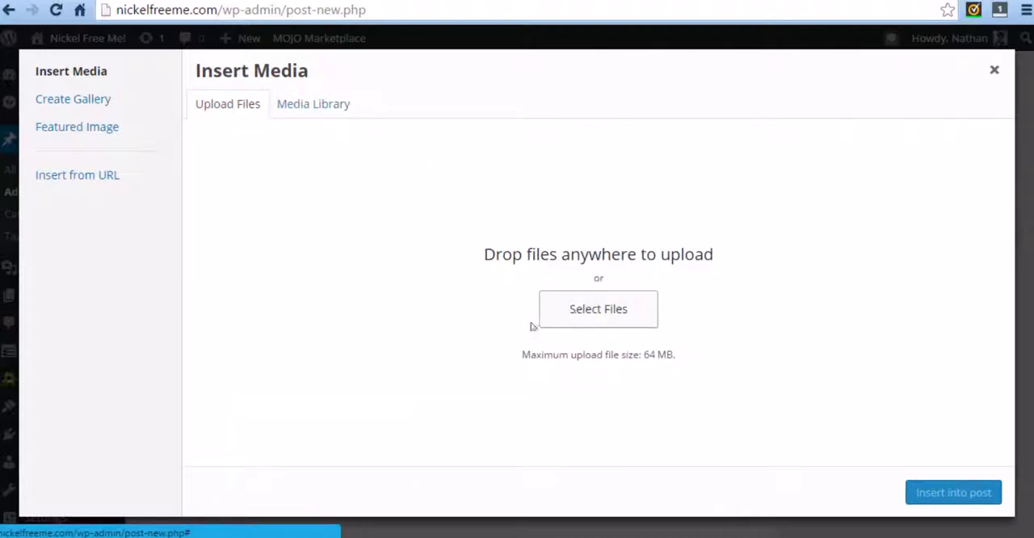
left_click(377, 280)
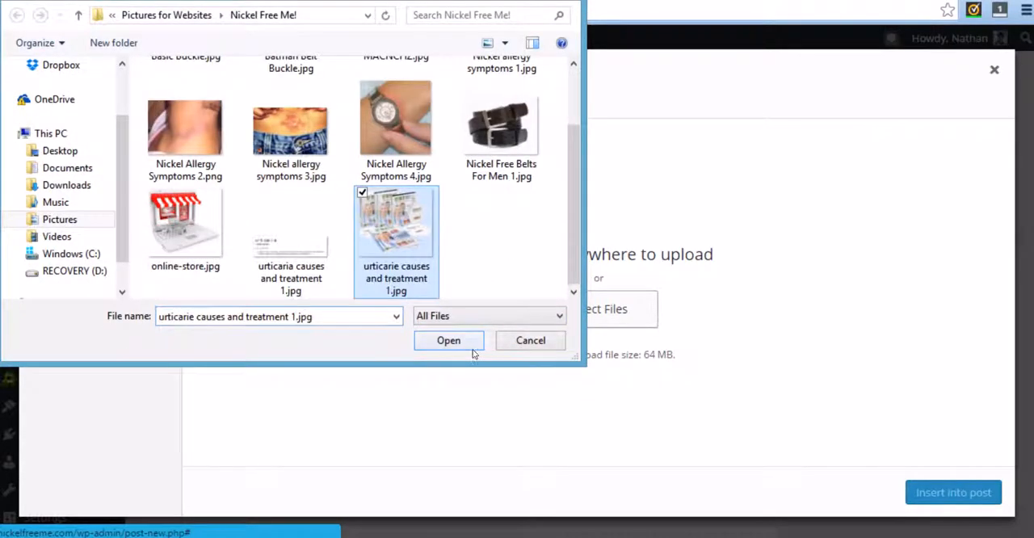
left_click(455, 340)
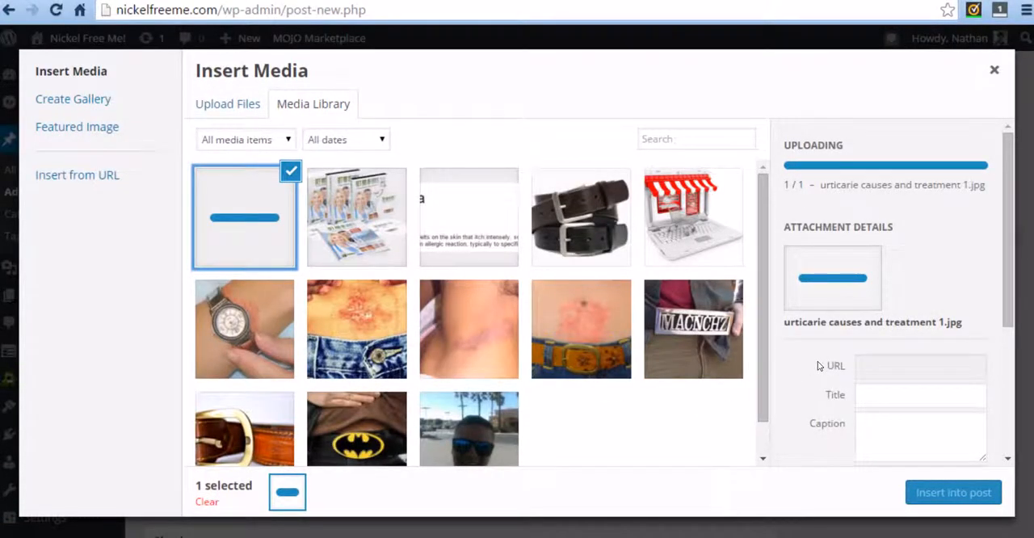
scroll(848, 314, "down", 3)
scroll(848, 314, "down", 1)
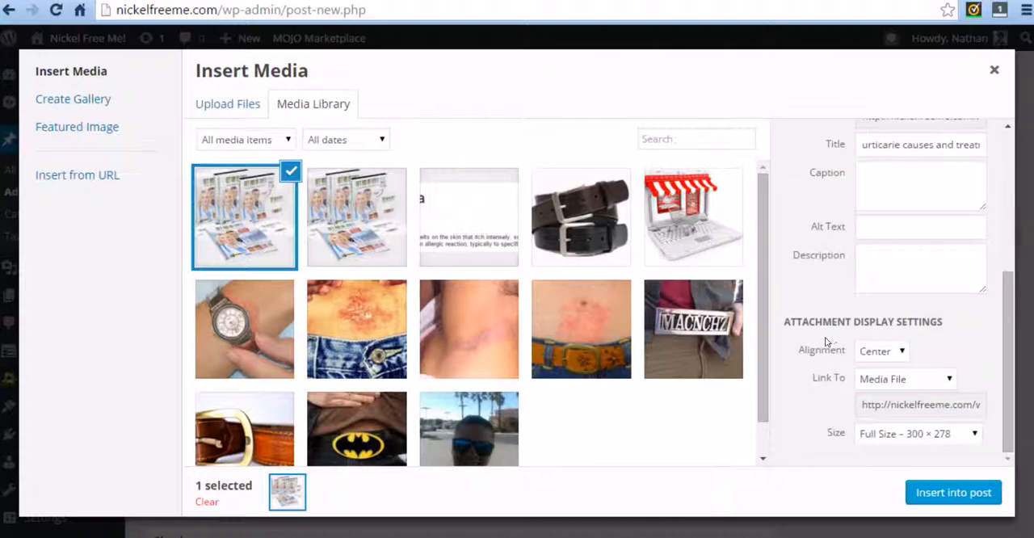
left_click(884, 389)
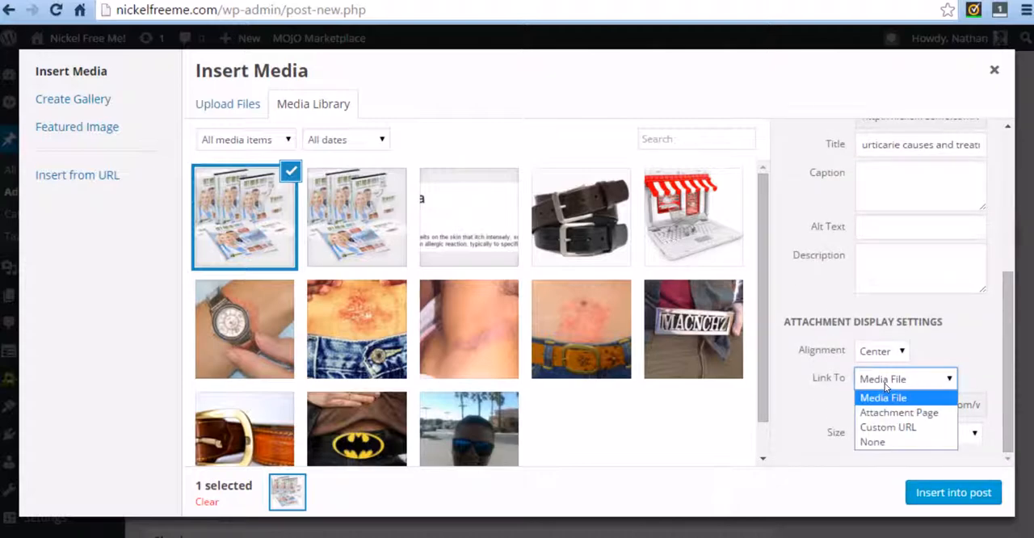
left_click(906, 428)
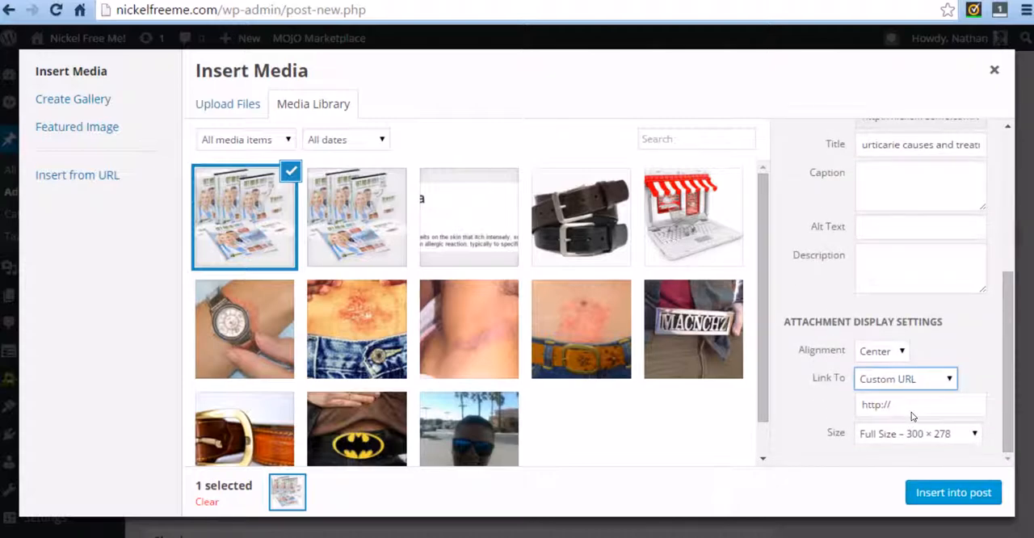
left_click_drag(909, 405, 818, 412)
key("ctrl+v")
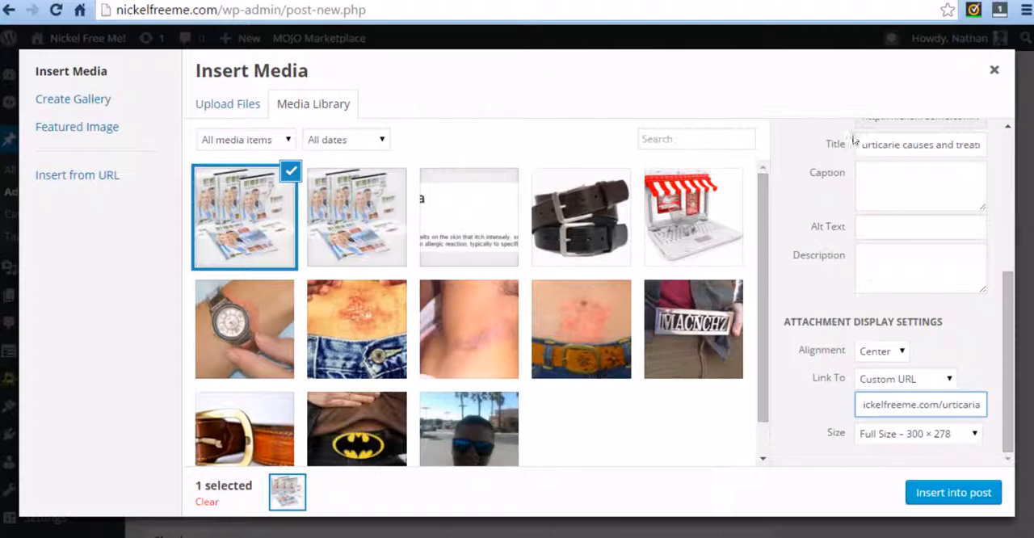
Copy the image title "urticarie causes and treatment 1" into the alt text and insert the image into the post.
left_click_drag(859, 145, 996, 151)
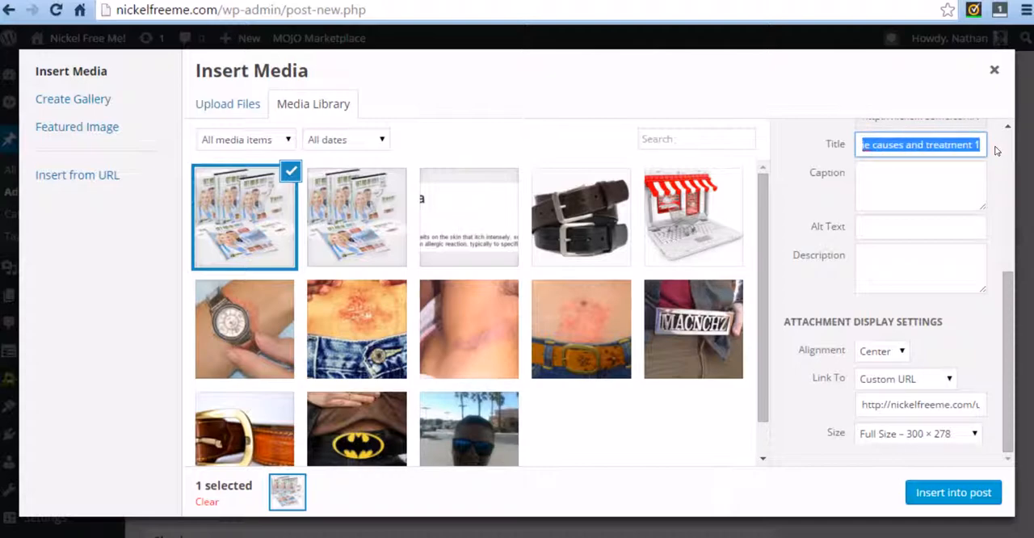
left_click(891, 228)
type("urticarie causes and treatment 1")
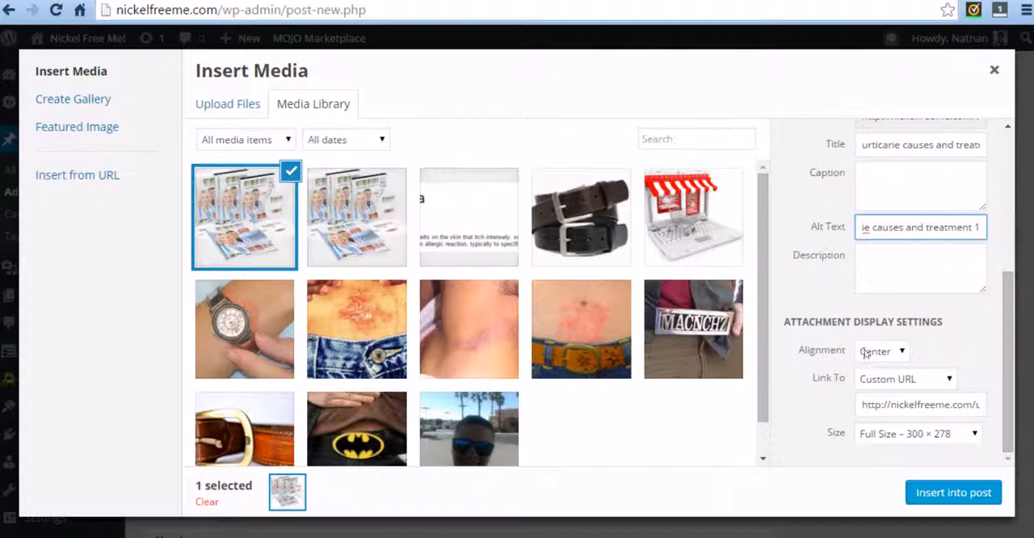
left_click(953, 492)
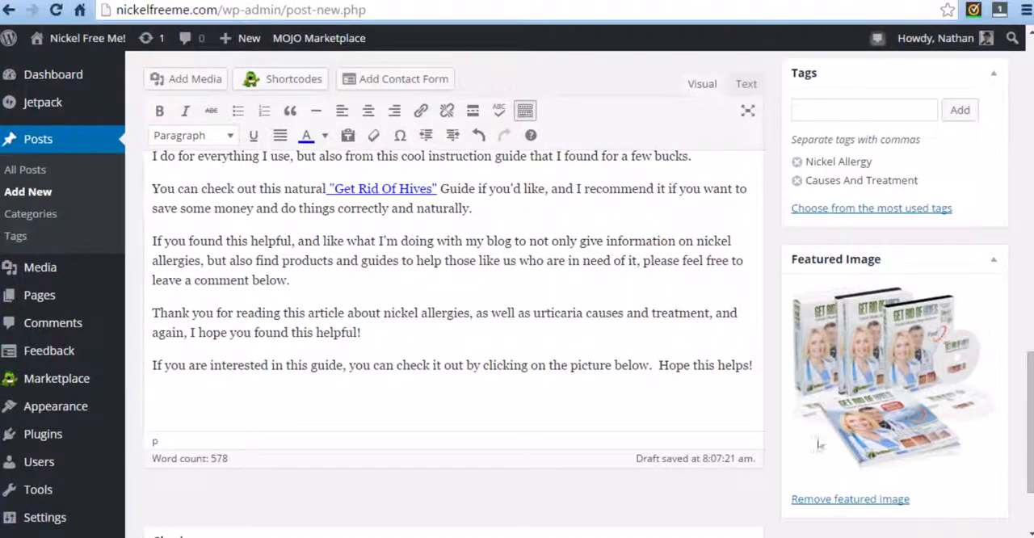
scroll(578, 404, "down", 3)
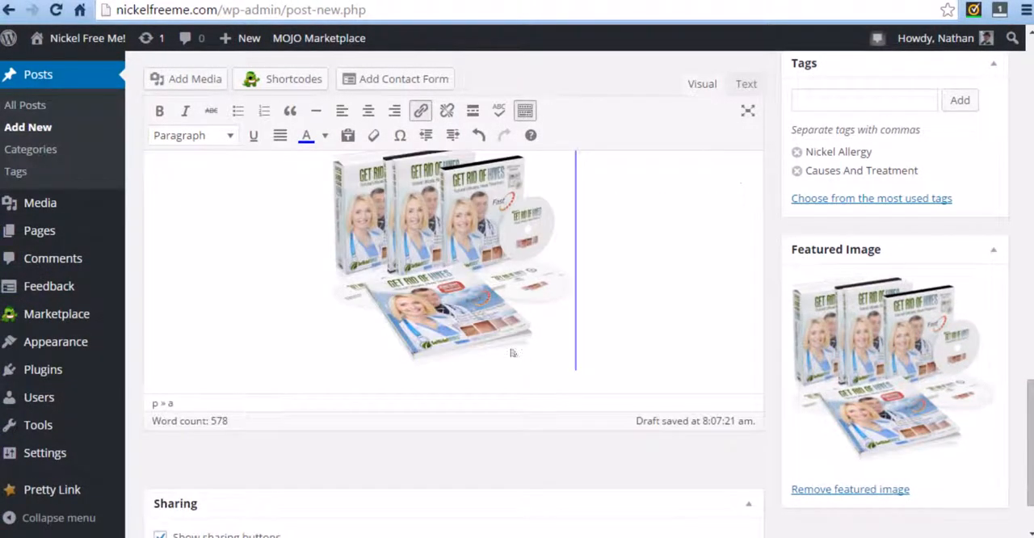
scroll(636, 315, "up", 2)
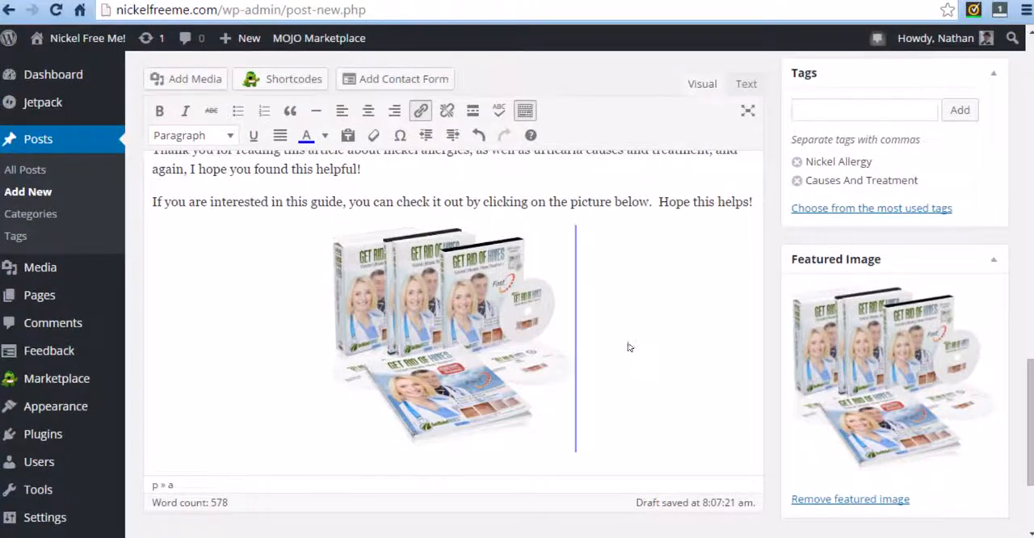
left_click(757, 202)
scroll(593, 397, "up", 3)
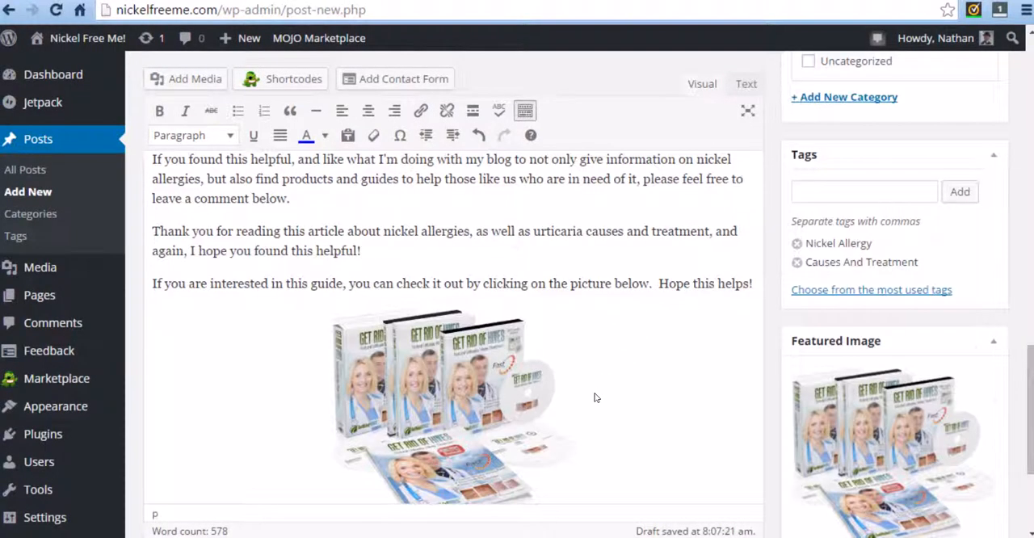
scroll(437, 422, "up", 10)
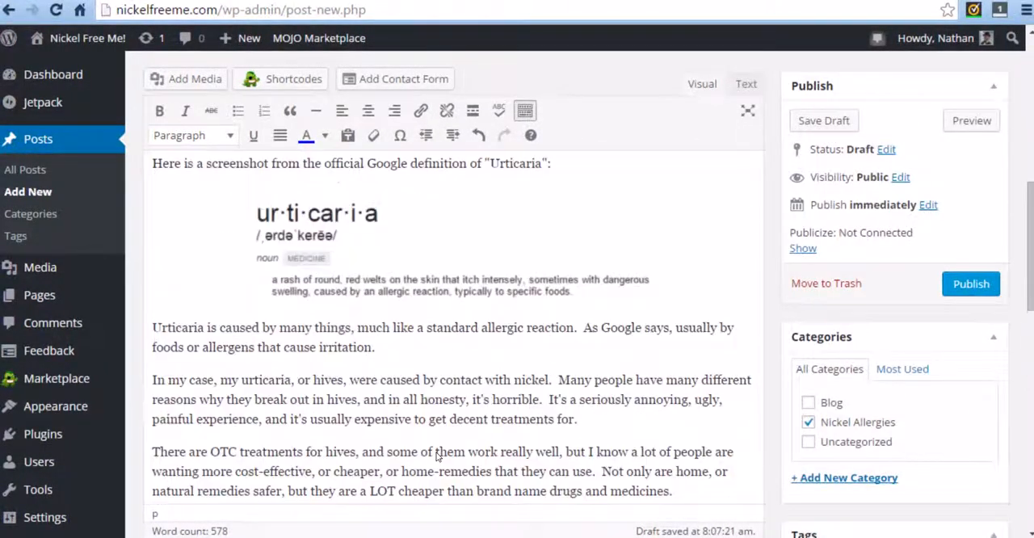
scroll(437, 455, "up", 3)
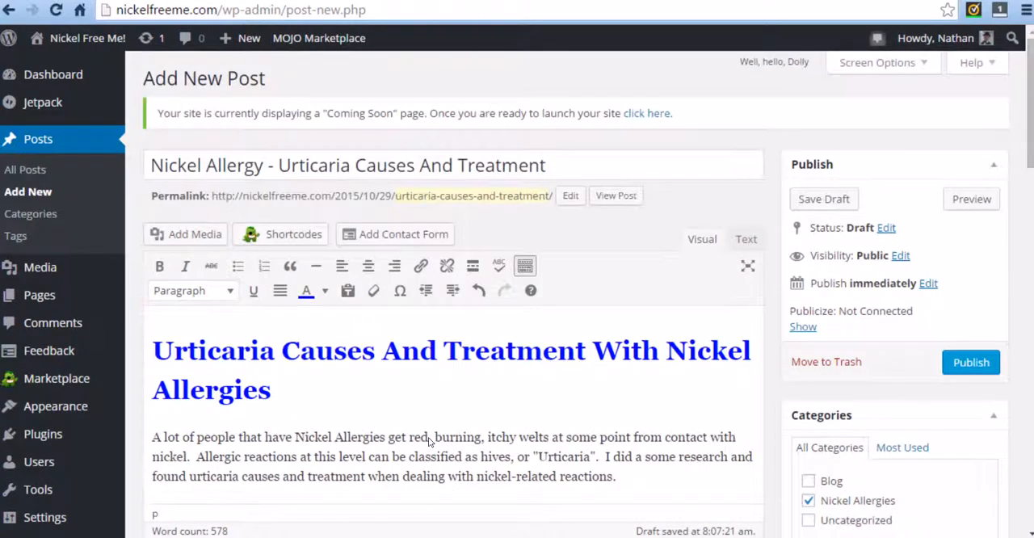
scroll(472, 404, "down", 2)
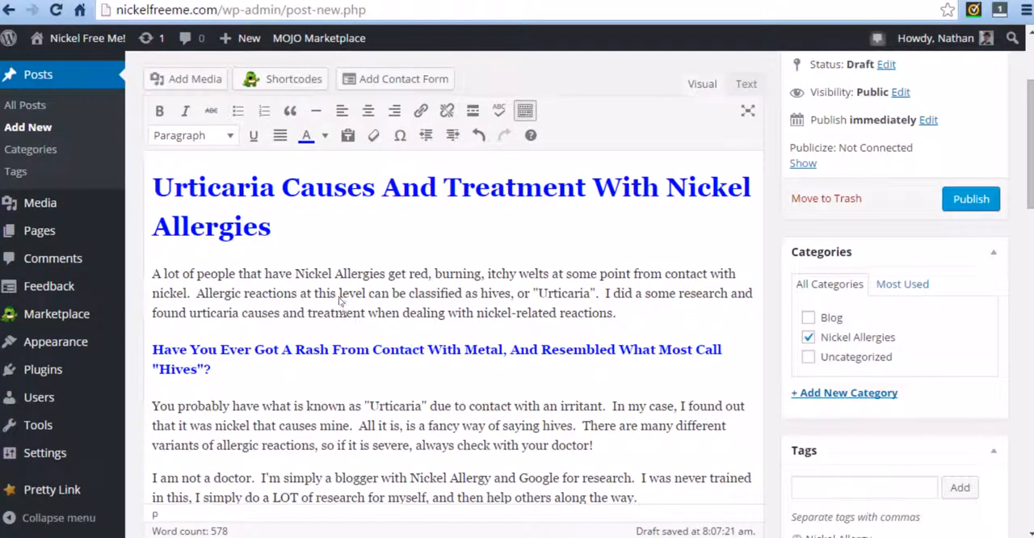
left_click_drag(598, 294, 536, 297)
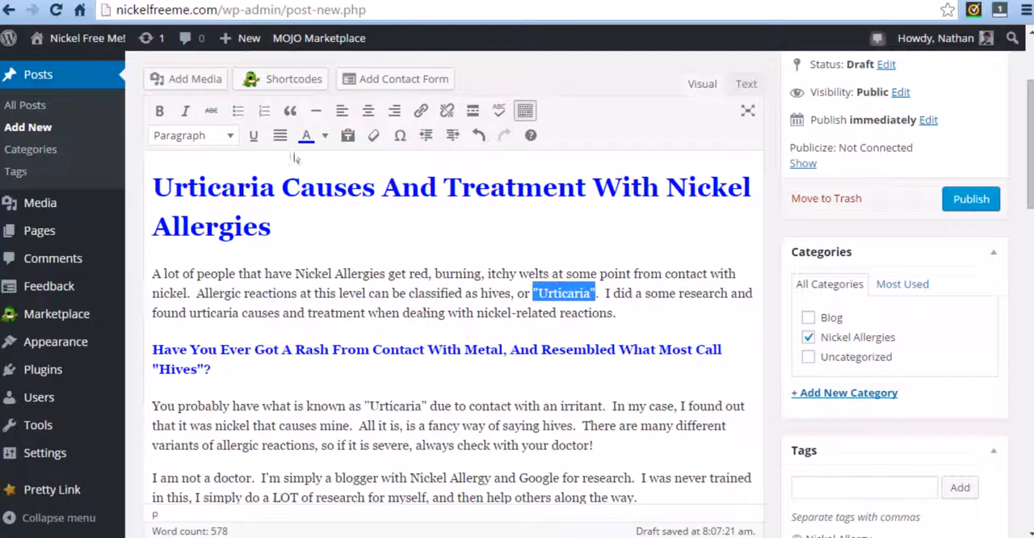
left_click(421, 111)
left_click(459, 264)
type("http://urticarie causes and treatment 1")
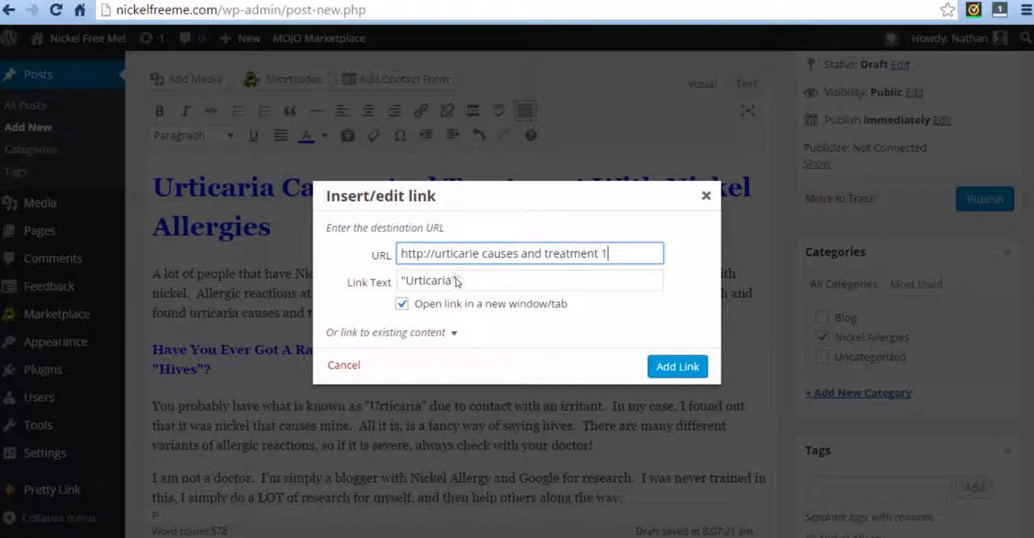
left_click_drag(628, 254, 342, 239)
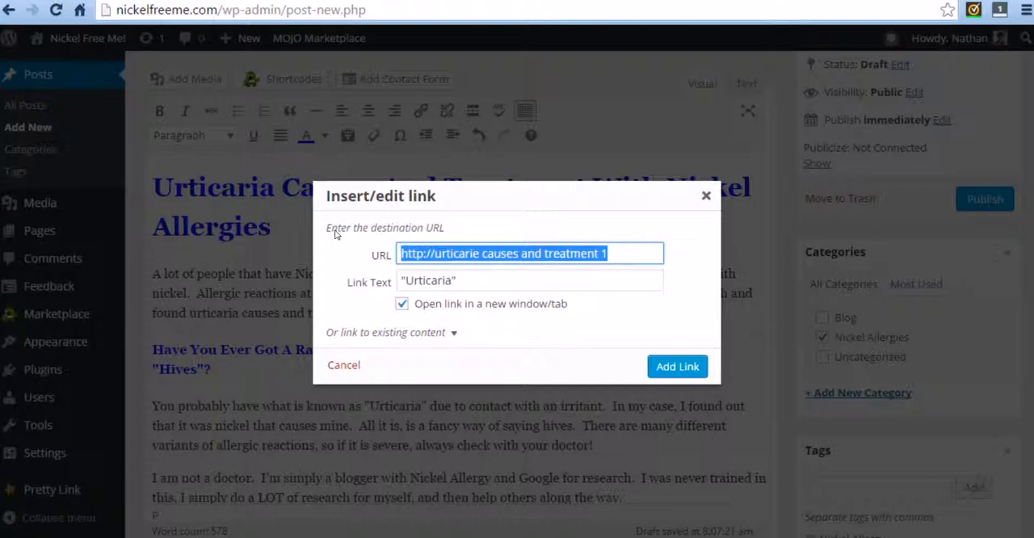
key("BackSpace")
key("ctrl+Tab")
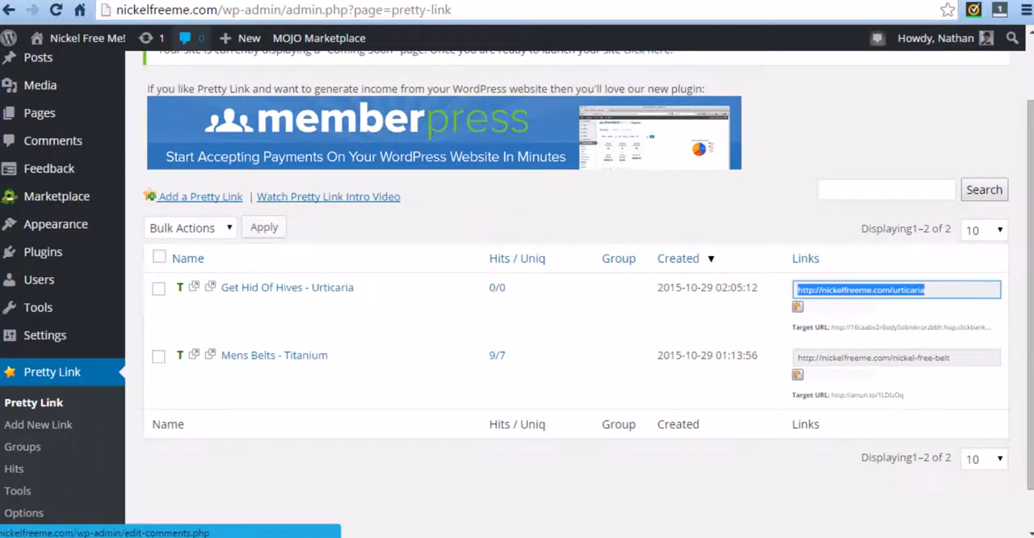
key("ctrl+shift+Tab")
type("http://nickelfreeme.com/urticaria")
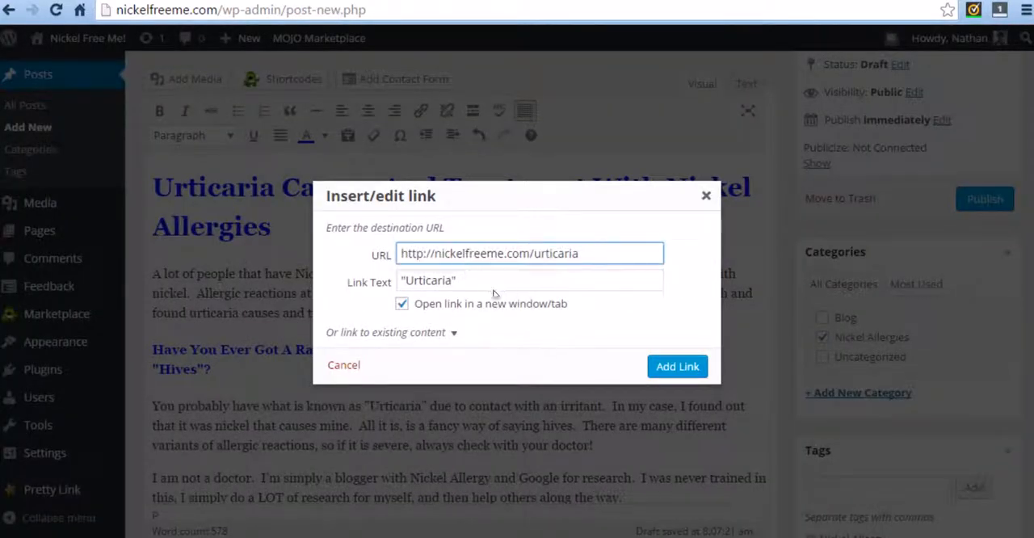
left_click(677, 367)
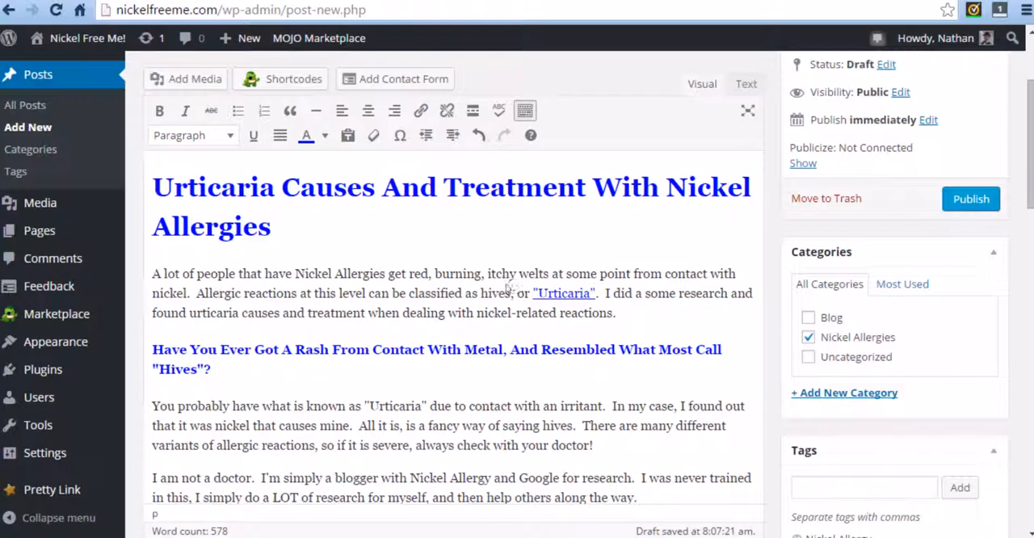
Review the draft's sections, text links, closing image and tags from the first section to the end.
scroll(404, 354, "down", 2)
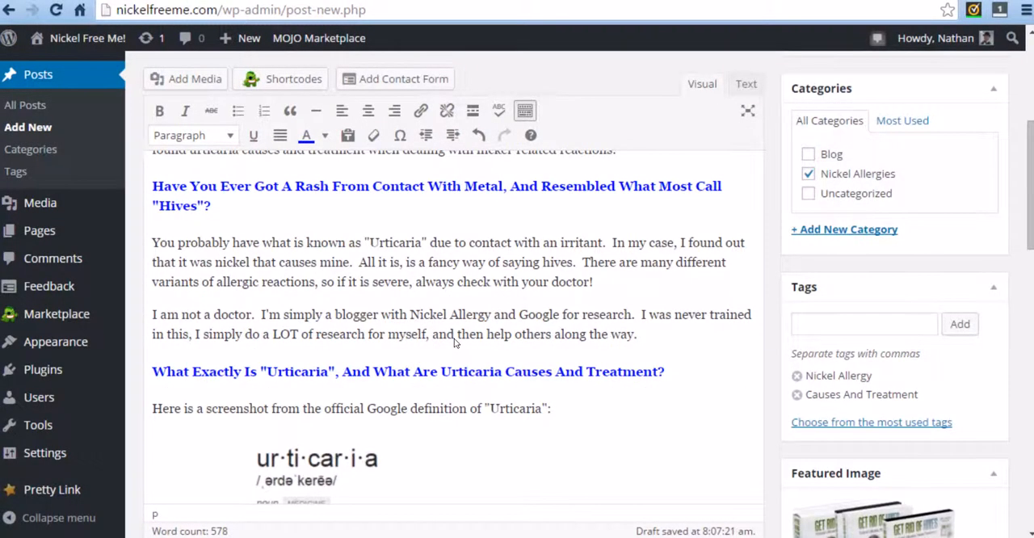
scroll(452, 337, "down", 2)
scroll(437, 342, "down", 2)
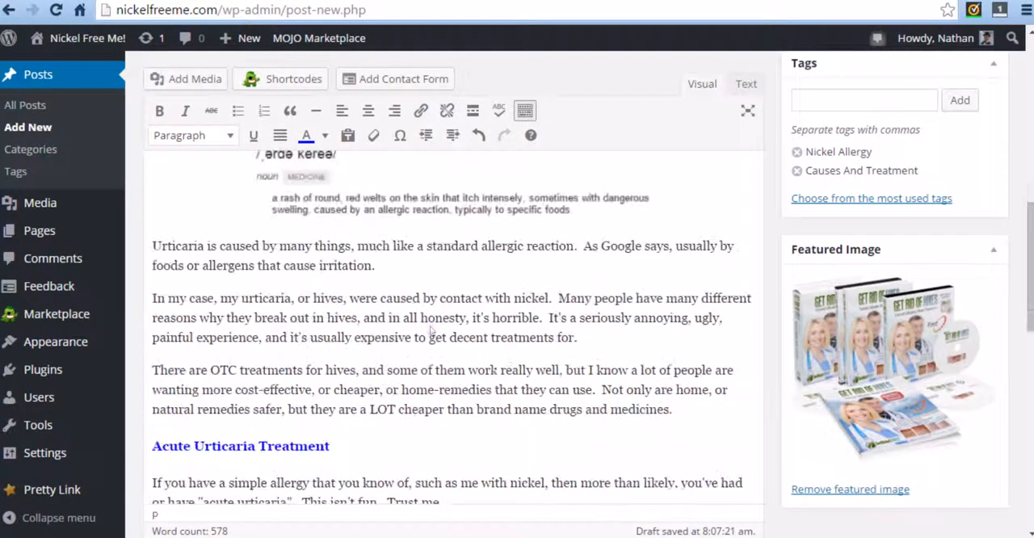
scroll(459, 336, "down", 2)
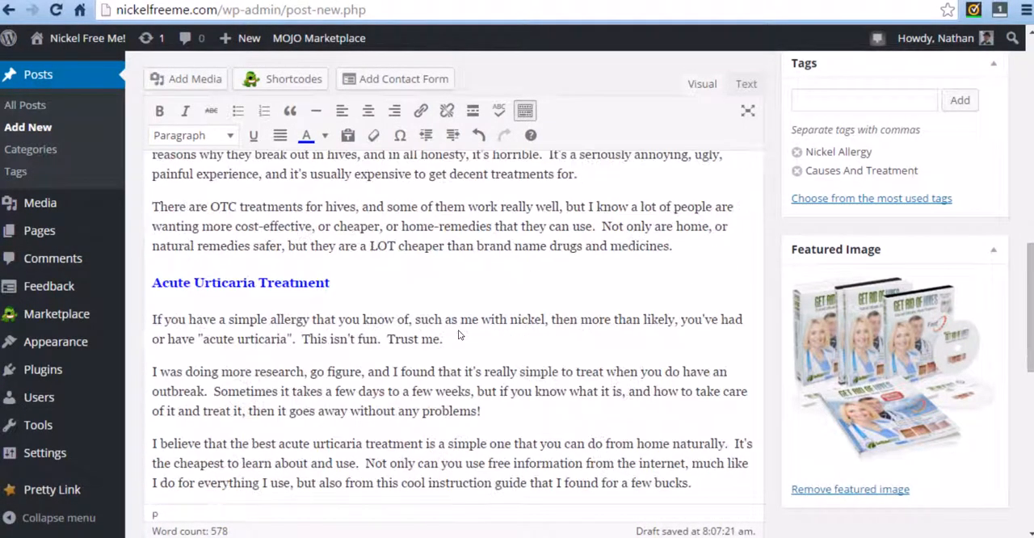
scroll(459, 334, "down", 1)
scroll(459, 335, "down", 2)
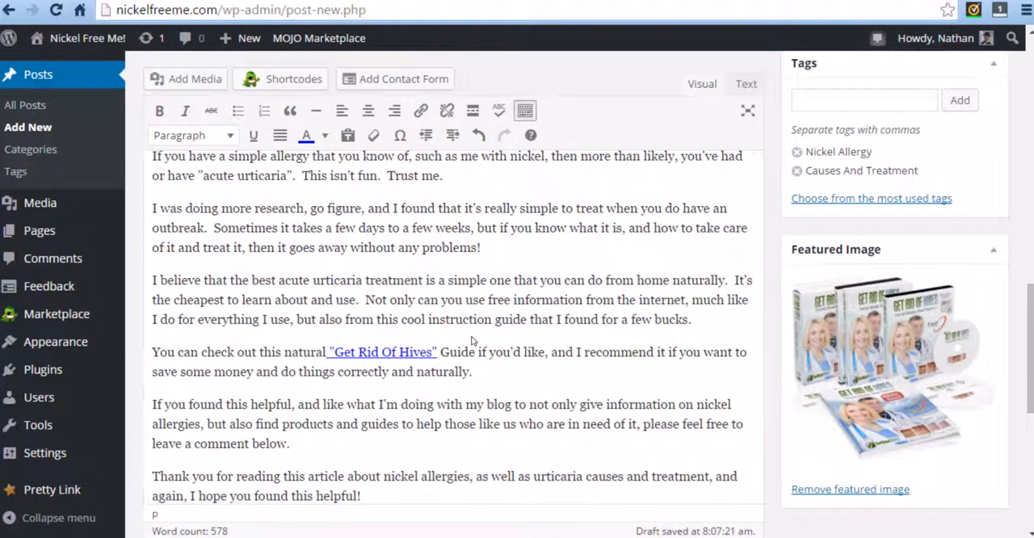
scroll(521, 356, "down", 1)
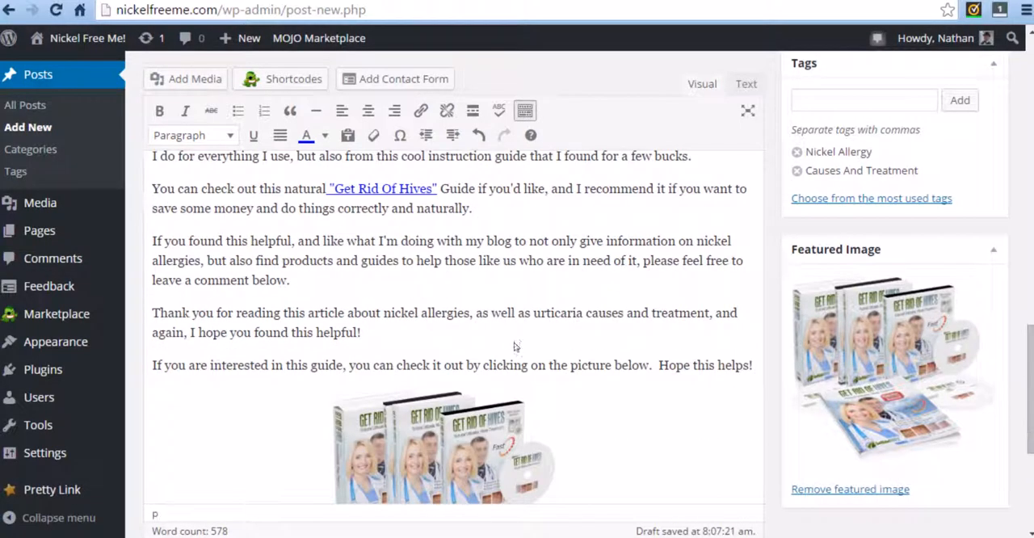
scroll(508, 320, "down", 3)
scroll(587, 407, "up", 3)
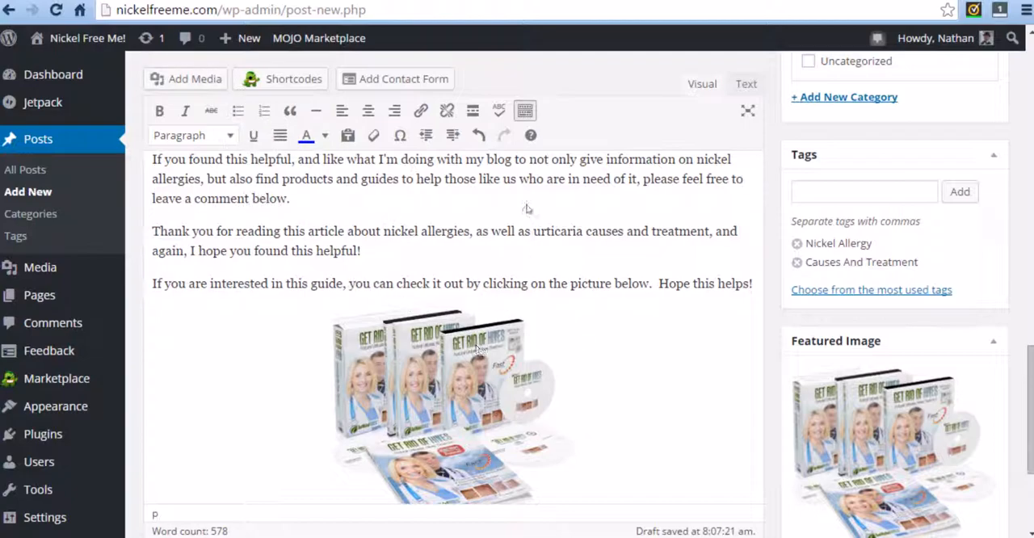
scroll(451, 412, "up", 2)
scroll(451, 412, "up", 2)
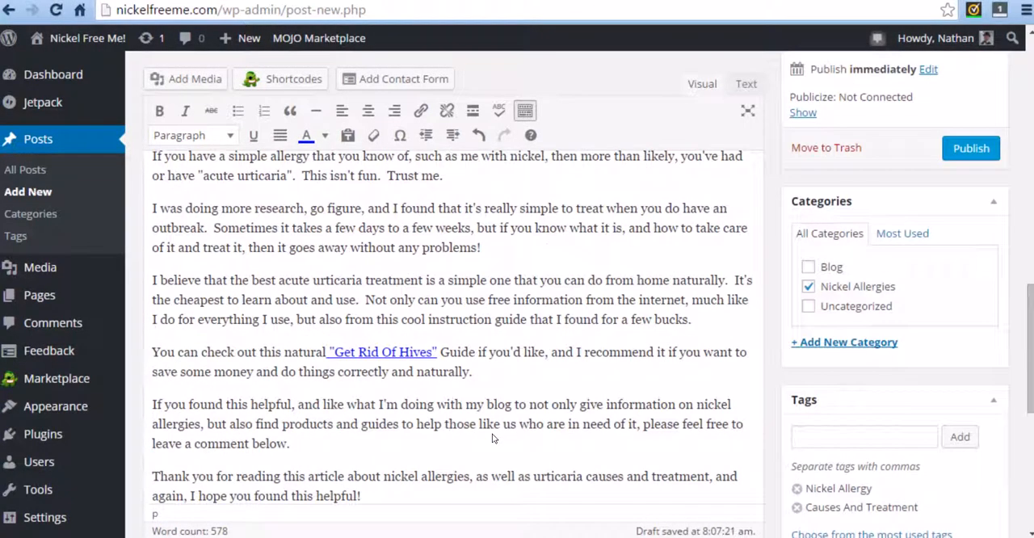
scroll(473, 428, "up", 2)
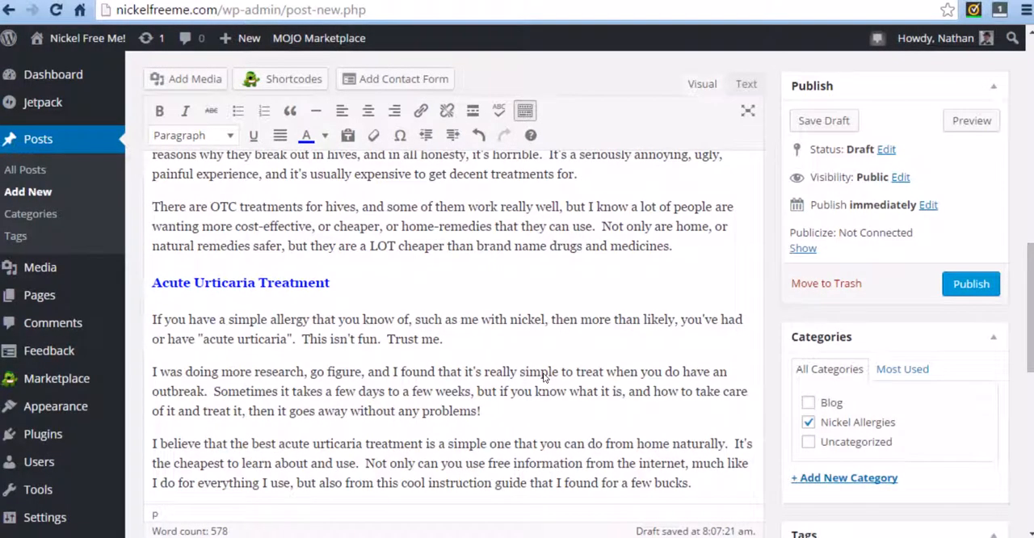
scroll(545, 377, "up", 1)
scroll(544, 378, "up", 8)
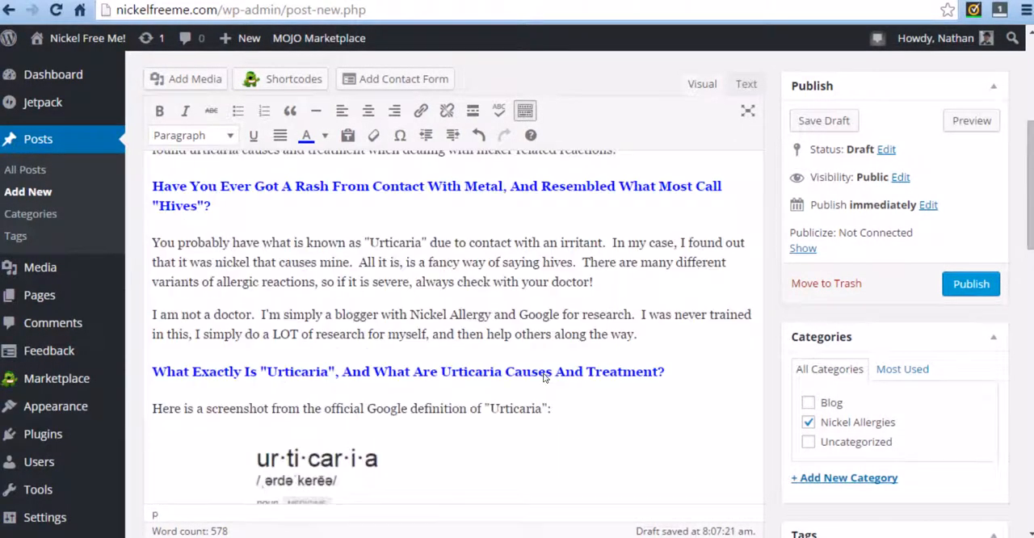
scroll(544, 378, "down", 3)
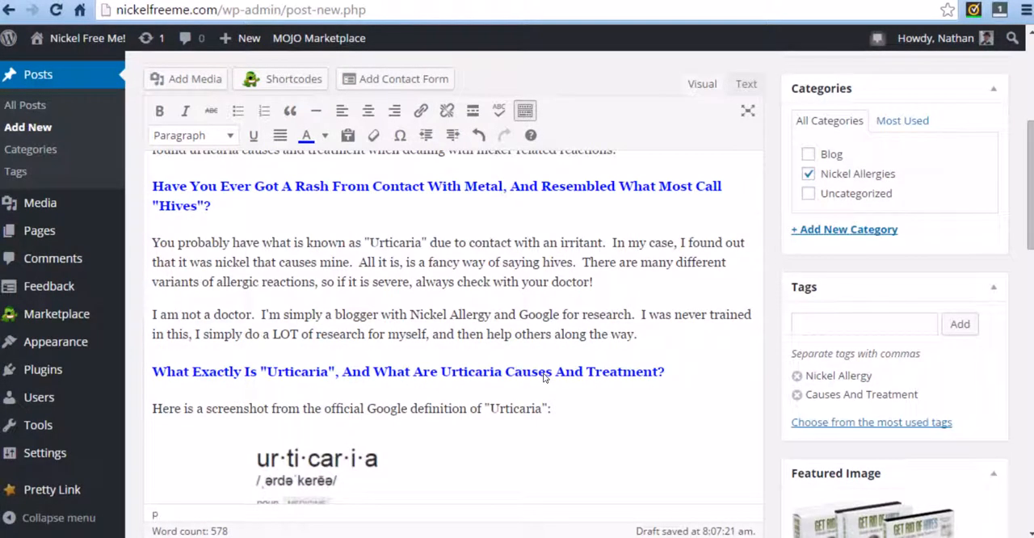
scroll(537, 374, "down", 4)
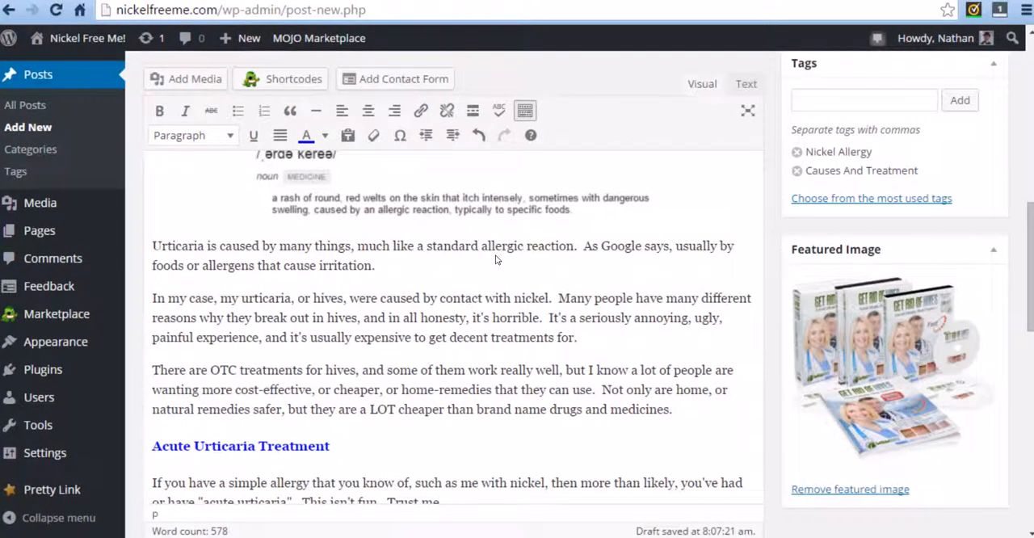
scroll(463, 365, "down", 2)
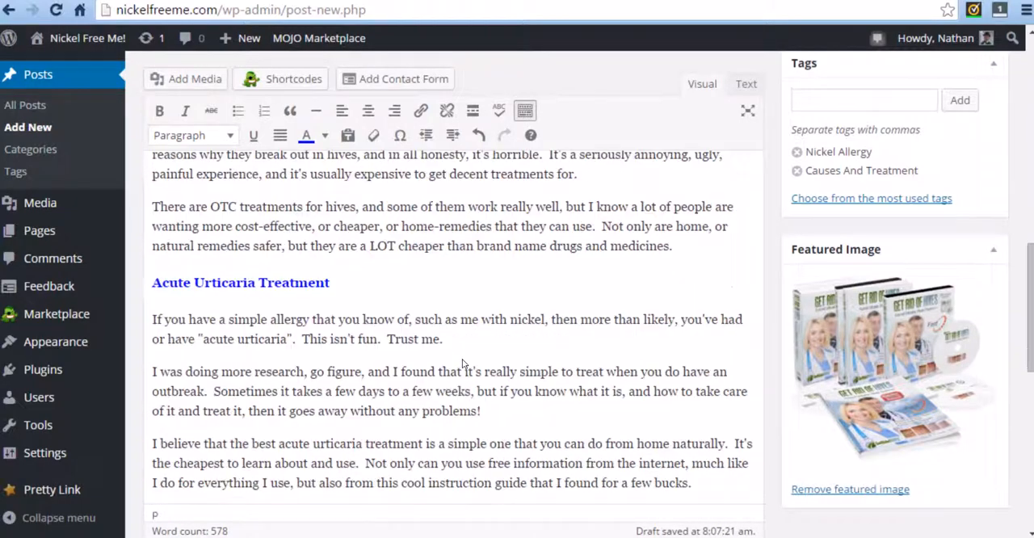
scroll(483, 346, "down", 3)
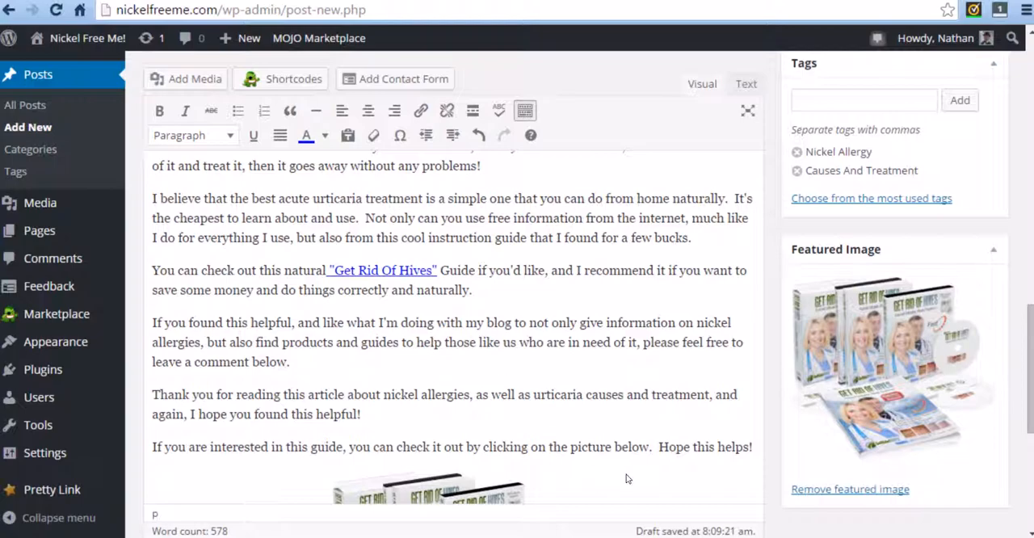
scroll(626, 477, "down", 10)
scroll(711, 441, "up", 5)
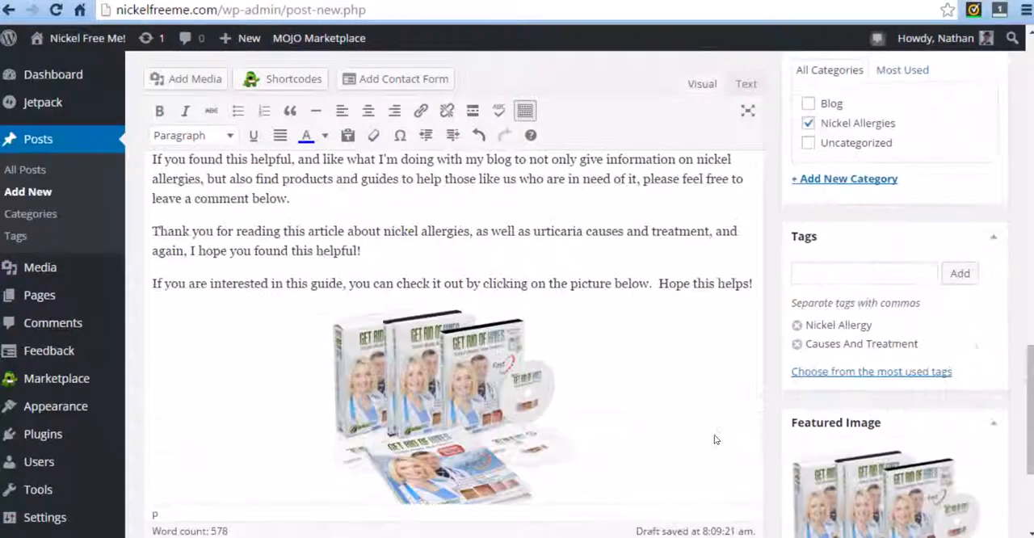
scroll(965, 411, "up", 3)
scroll(865, 372, "down", 5)
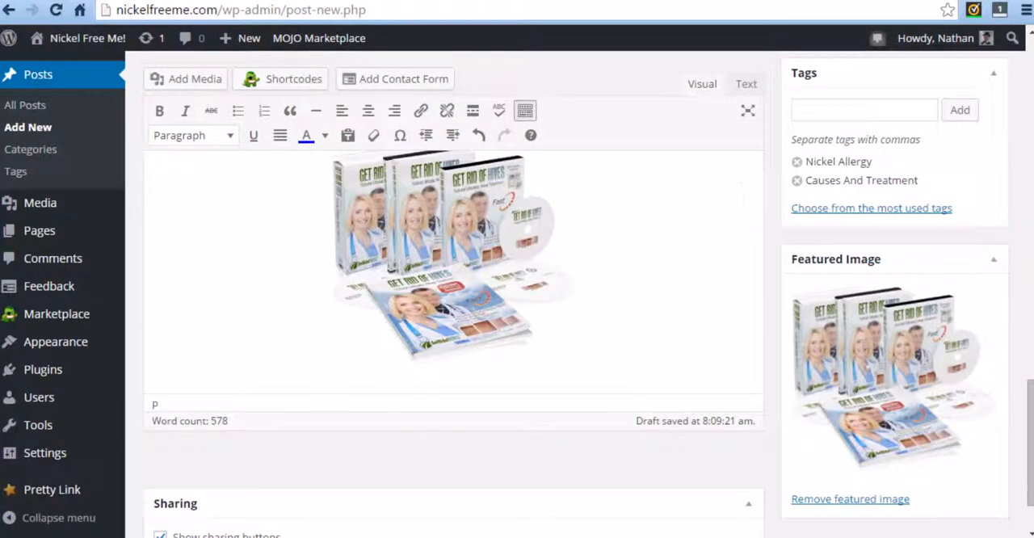
scroll(759, 307, "up", 2)
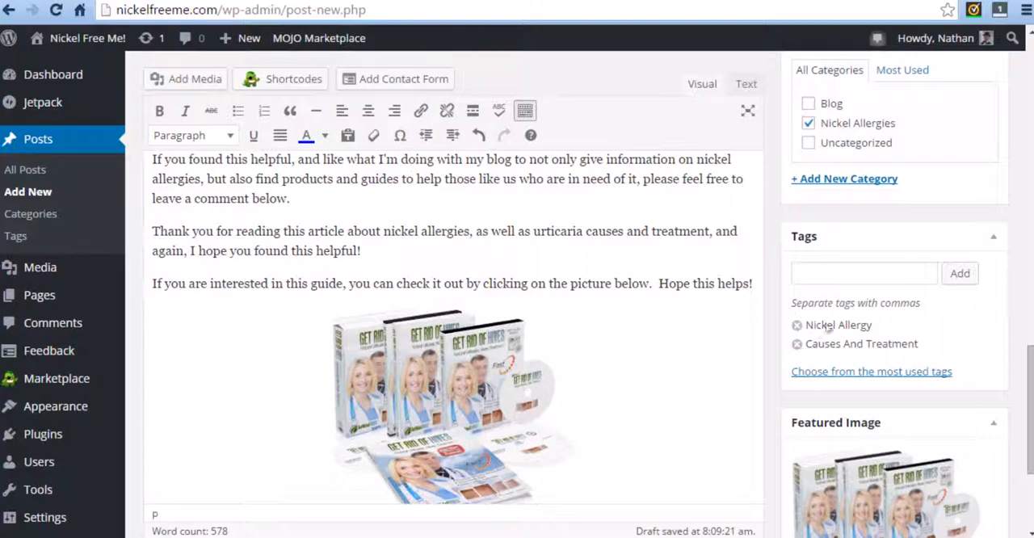
Publish the post "Nickel Allergy - Urticaria Causes And Treatment".
scroll(699, 394, "up", 1)
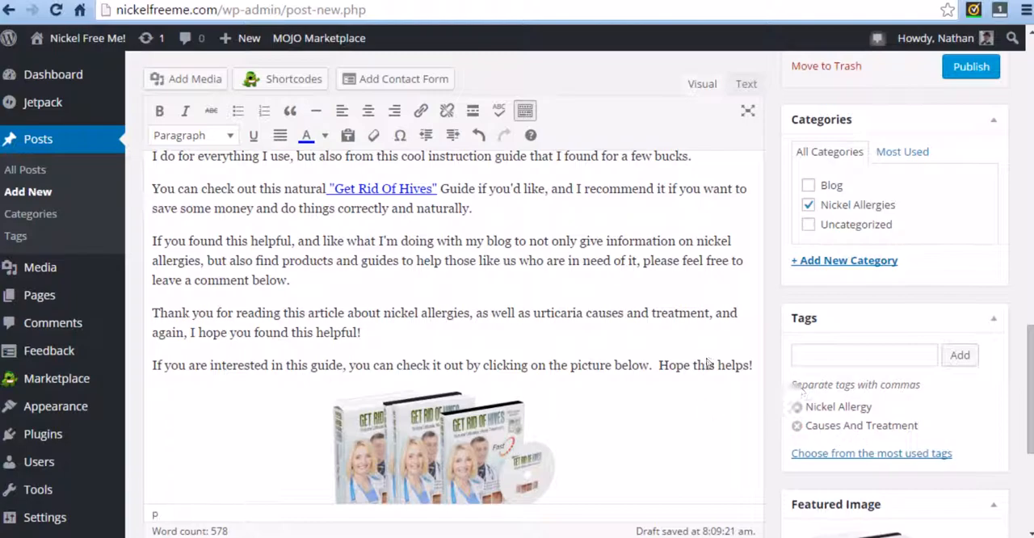
scroll(726, 445, "up", 1)
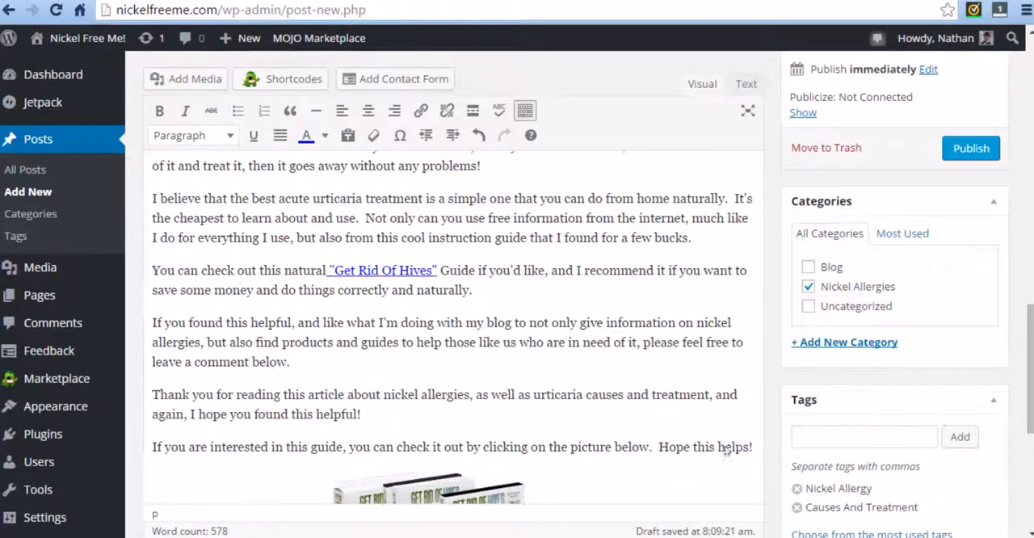
scroll(736, 446, "up", 2)
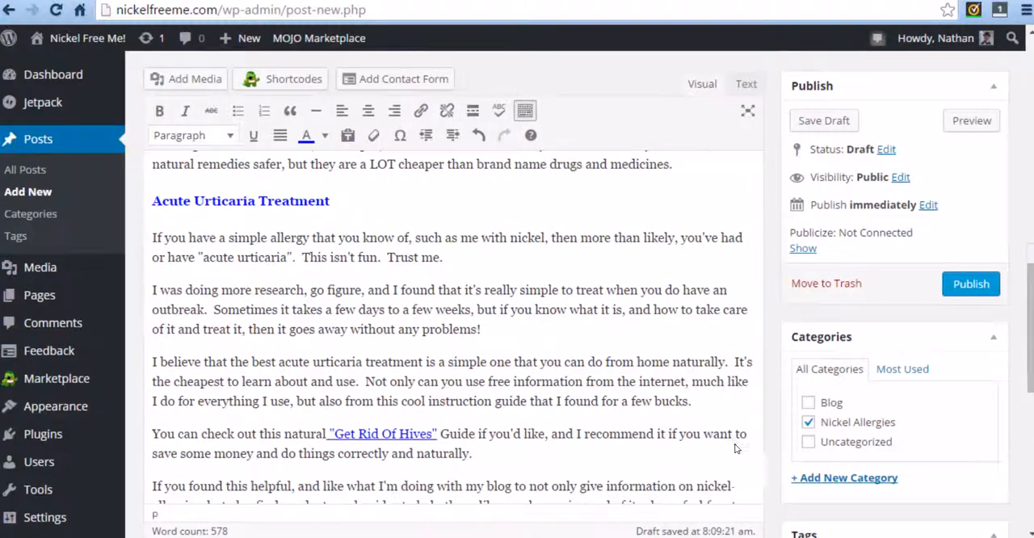
scroll(735, 446, "up", 2)
left_click(970, 285)
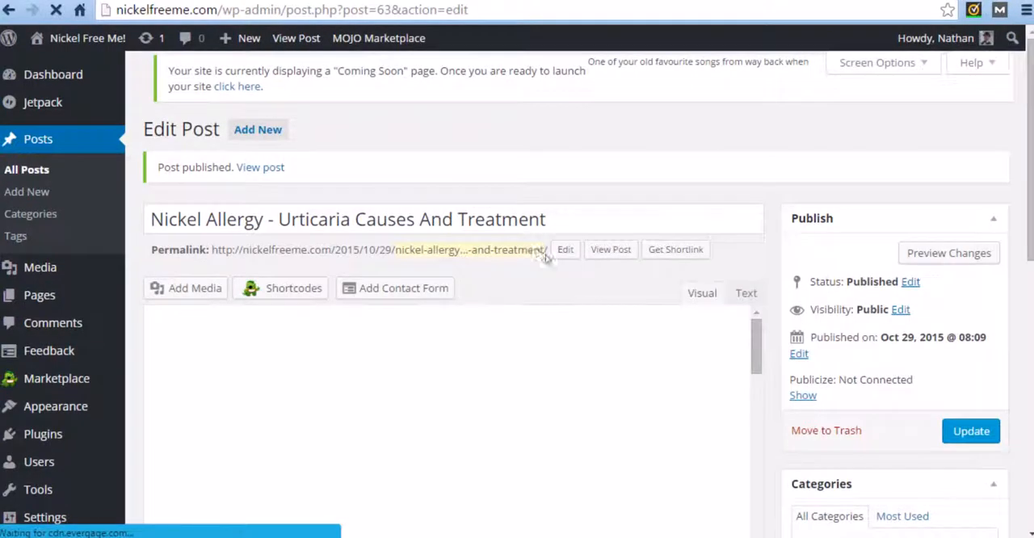
View the published post and follow its "Get Rid Of Hives" link to examine the page it leads to.
left_click(253, 161)
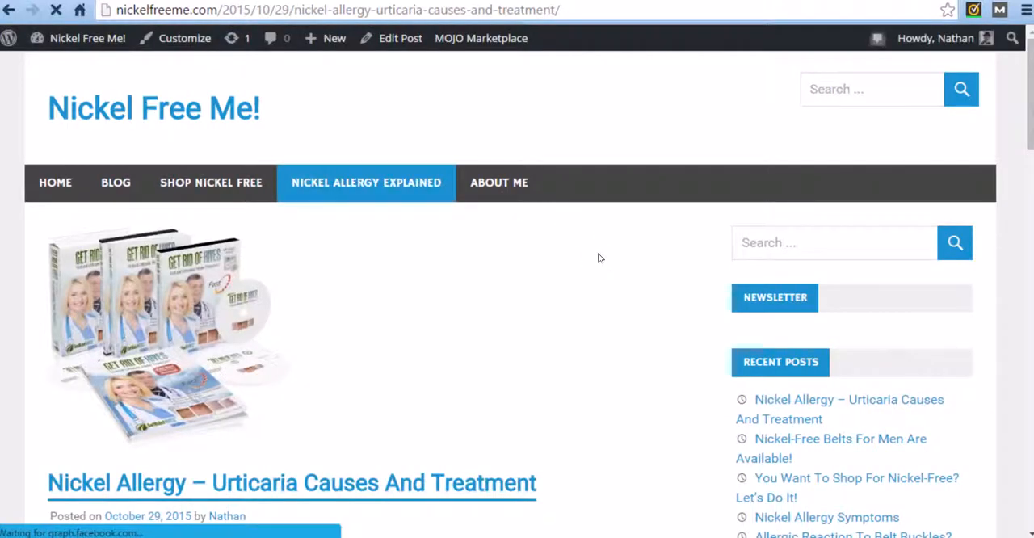
scroll(595, 259, "down", 4)
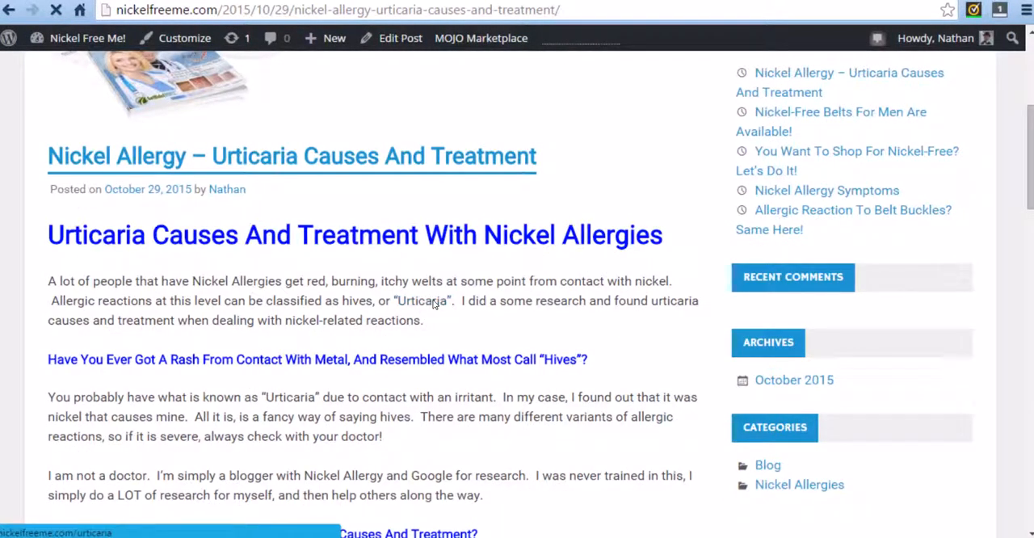
scroll(428, 291, "down", 8)
scroll(426, 287, "down", 6)
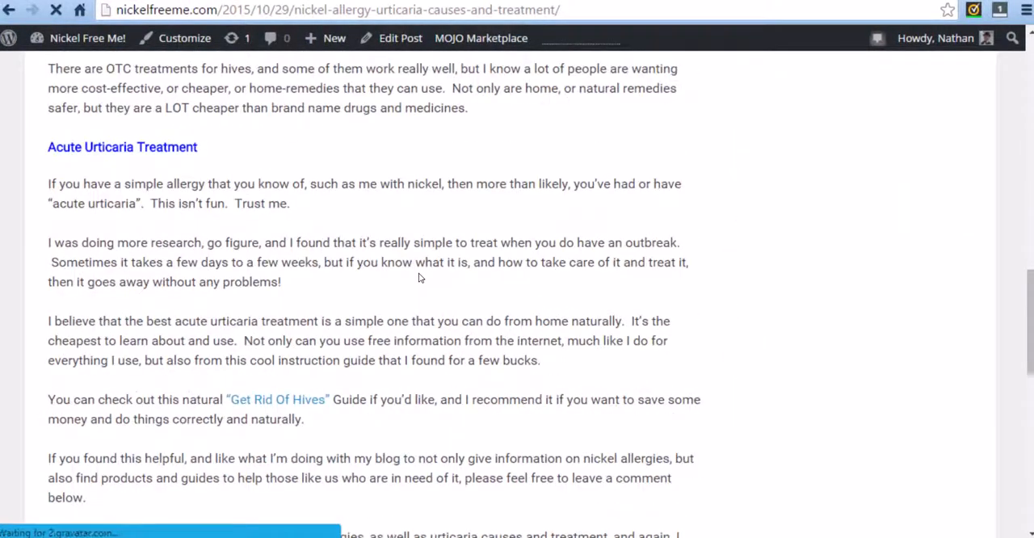
left_click(301, 239)
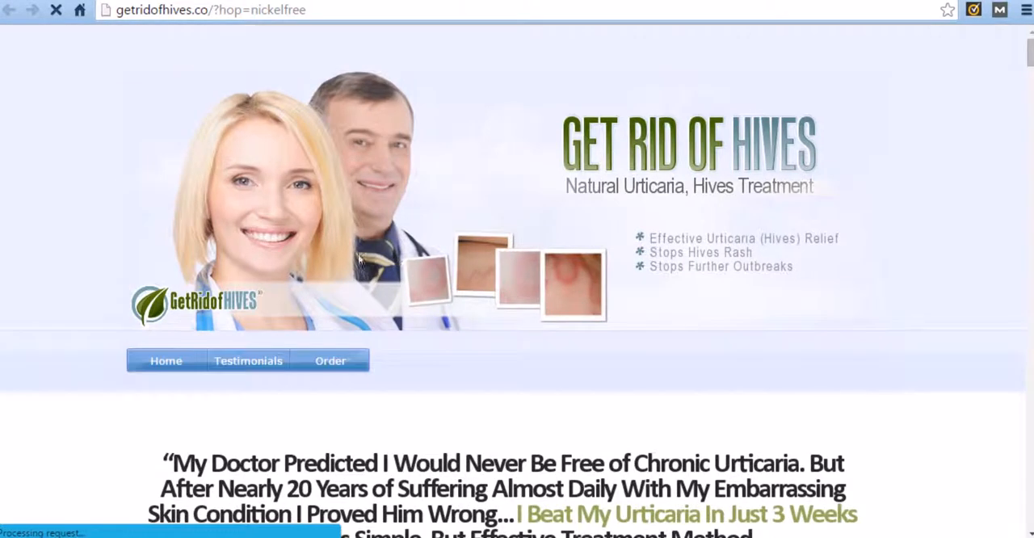
scroll(471, 289, "down", 2)
scroll(471, 289, "down", 12)
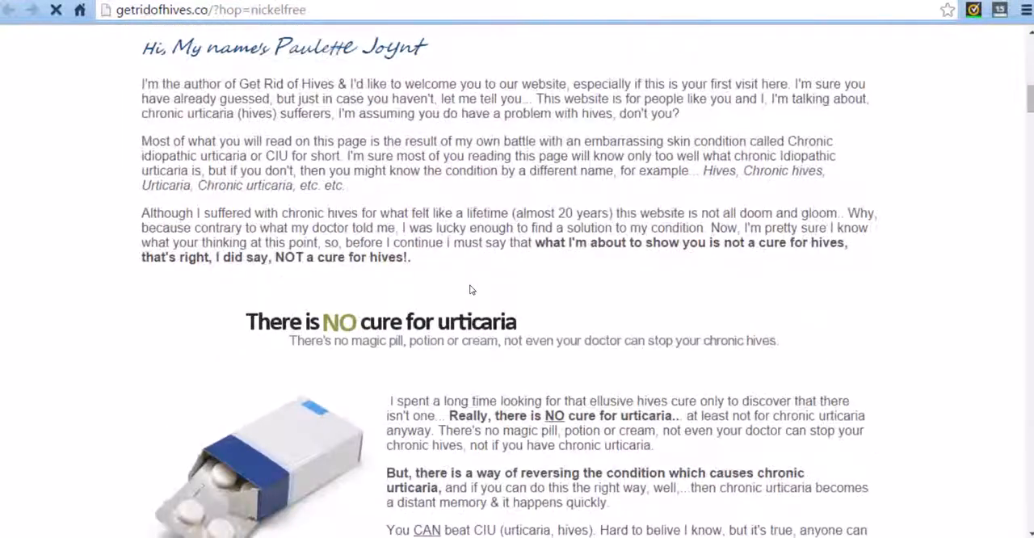
Check the affiliate ID after "hop=" in the web address of the Get Rid Of Hives sales page.
scroll(461, 290, "up", 14)
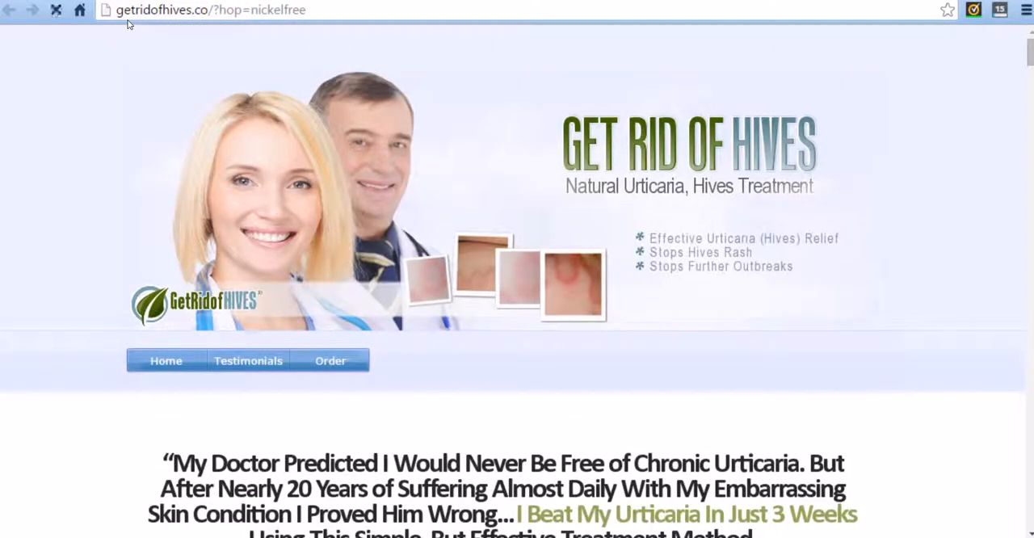
left_click_drag(250, 11, 319, 12)
left_click(319, 12)
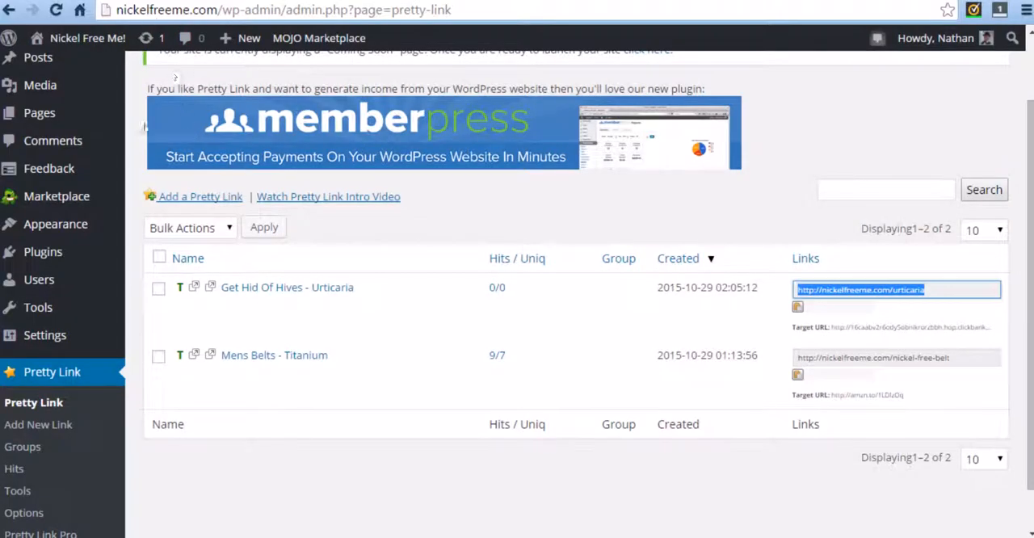
Refresh the Pretty Link list and reset the hit statistics of the "Get Hid Of Hives - Urticaria" and "Mens Belts - Titanium" links.
left_click(57, 11)
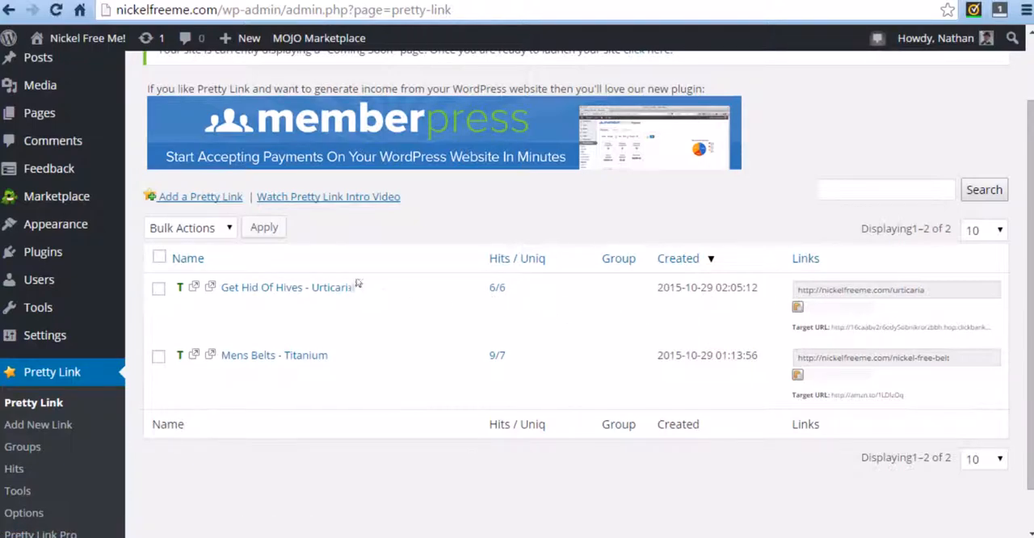
mouse_move(457, 308)
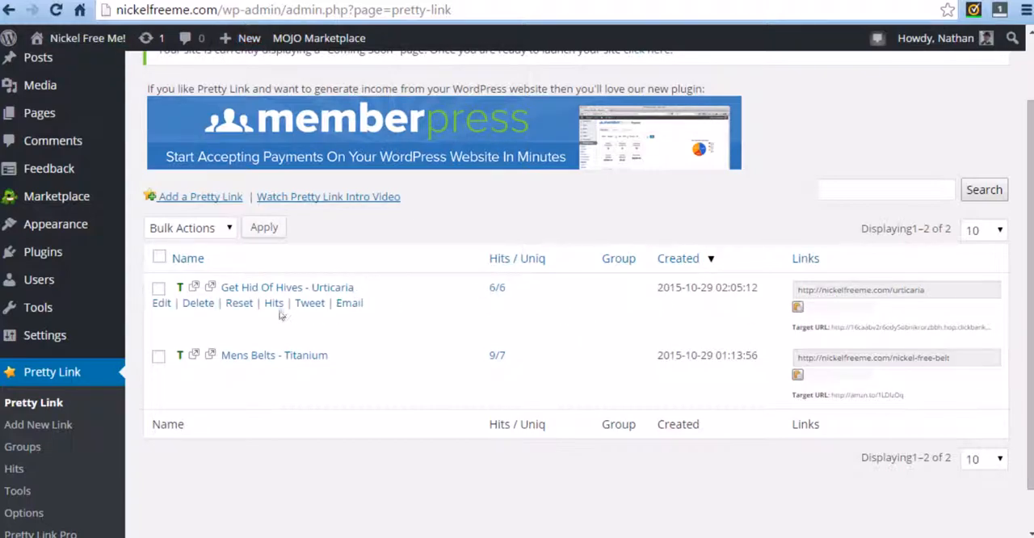
left_click(240, 305)
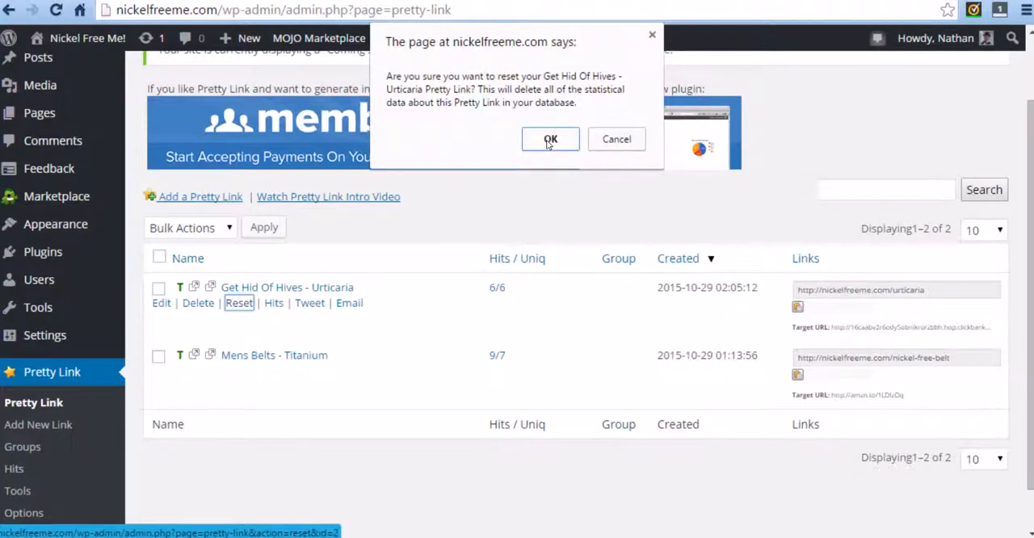
left_click(549, 140)
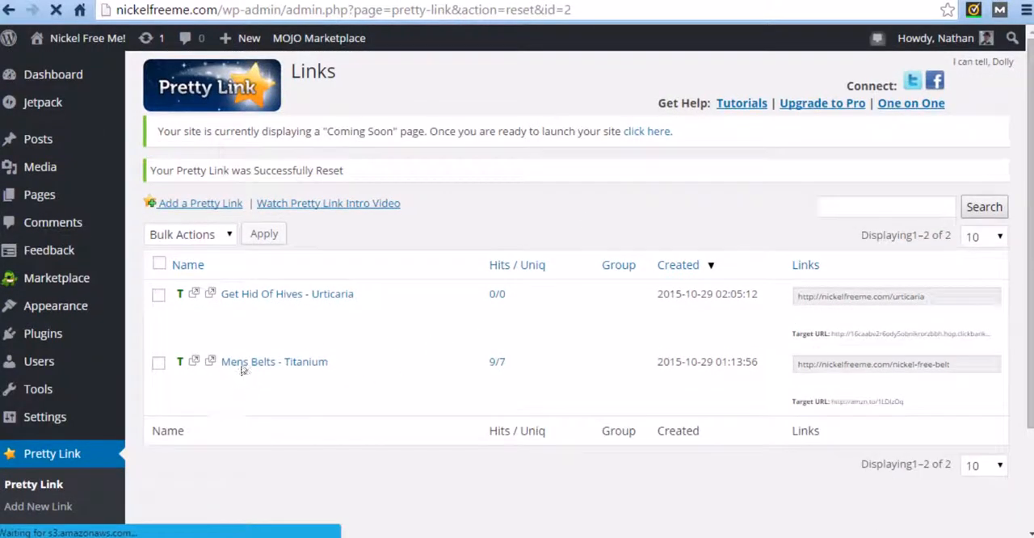
mouse_move(236, 373)
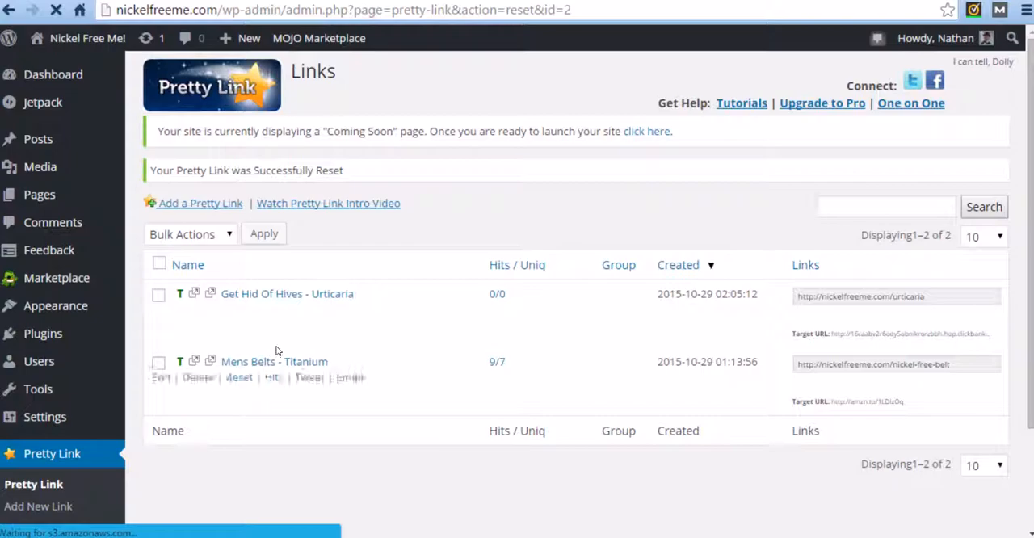
left_click(239, 379)
left_click(551, 164)
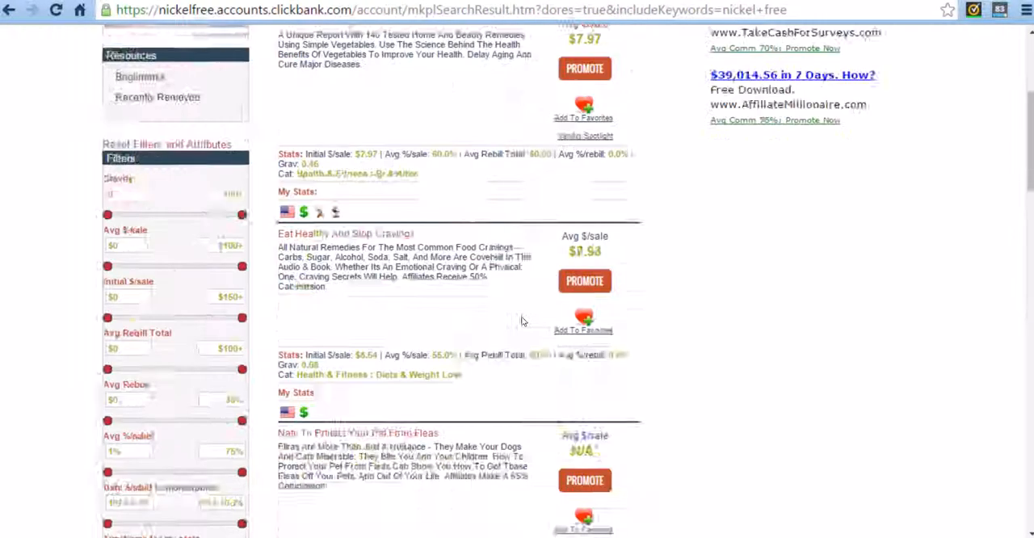
Switch to ClickBank and examine the hops by day and by vendor in the account's analytics report.
scroll(526, 318, "up", 3)
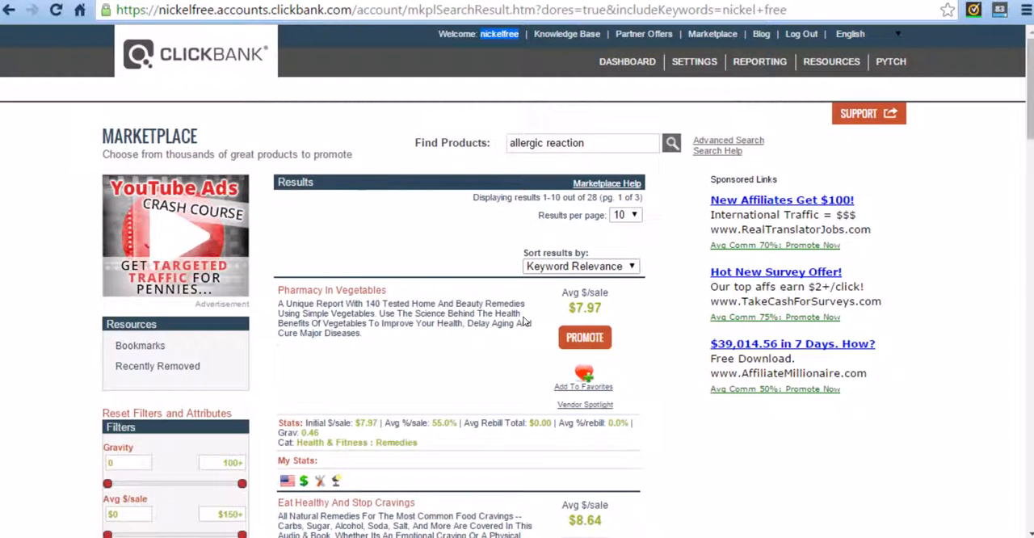
left_click(752, 61)
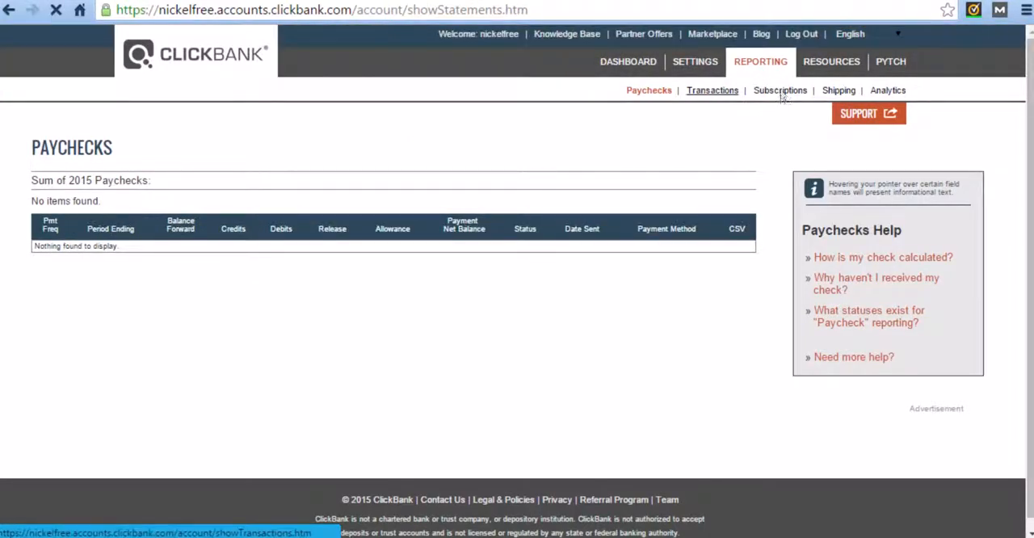
left_click(885, 93)
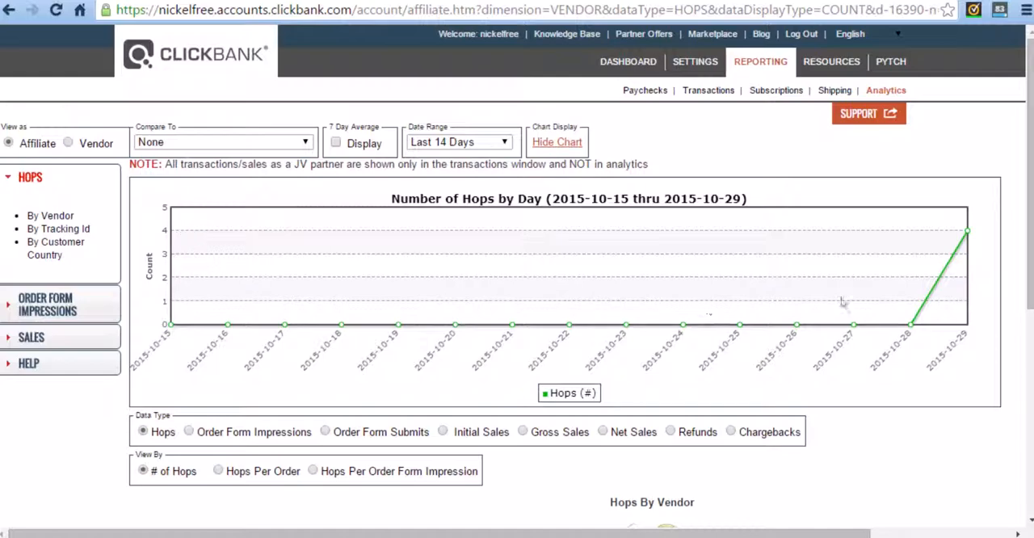
scroll(969, 236, "down", 1)
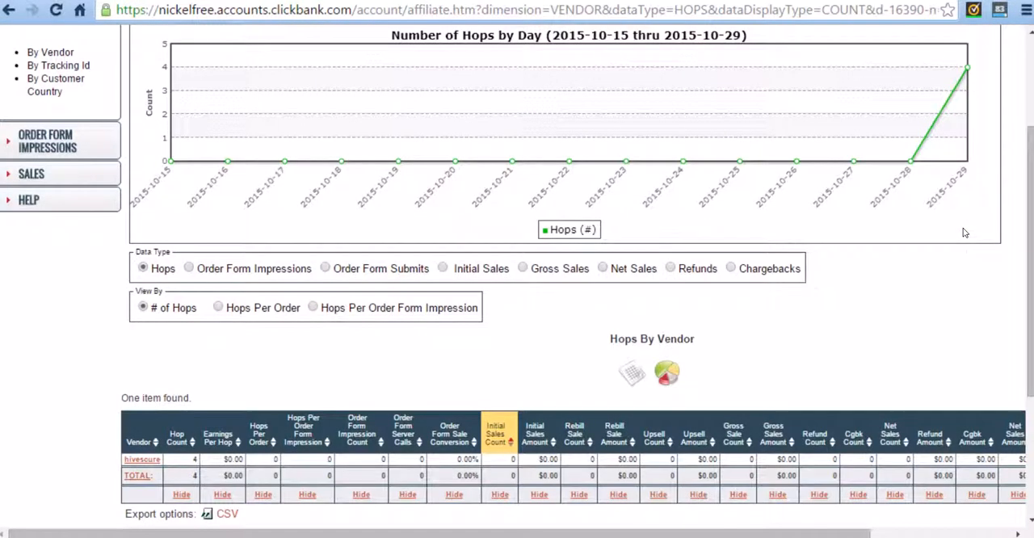
scroll(605, 309, "down", 2)
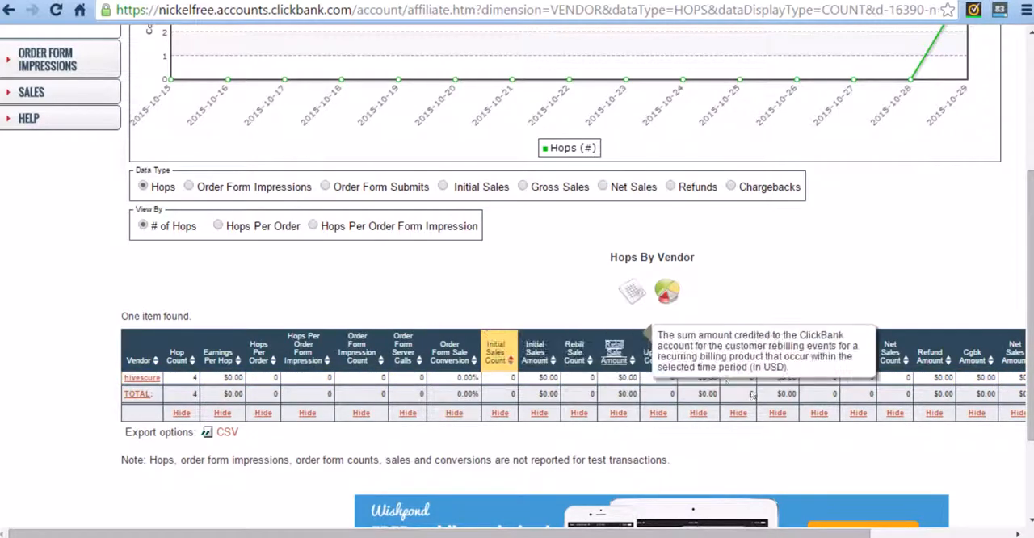
scroll(424, 346, "up", 3)
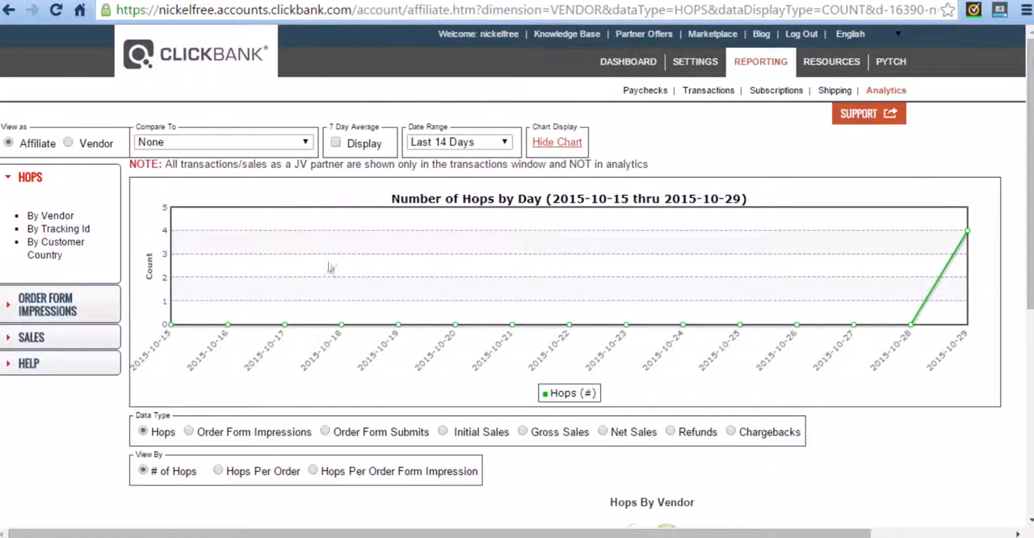